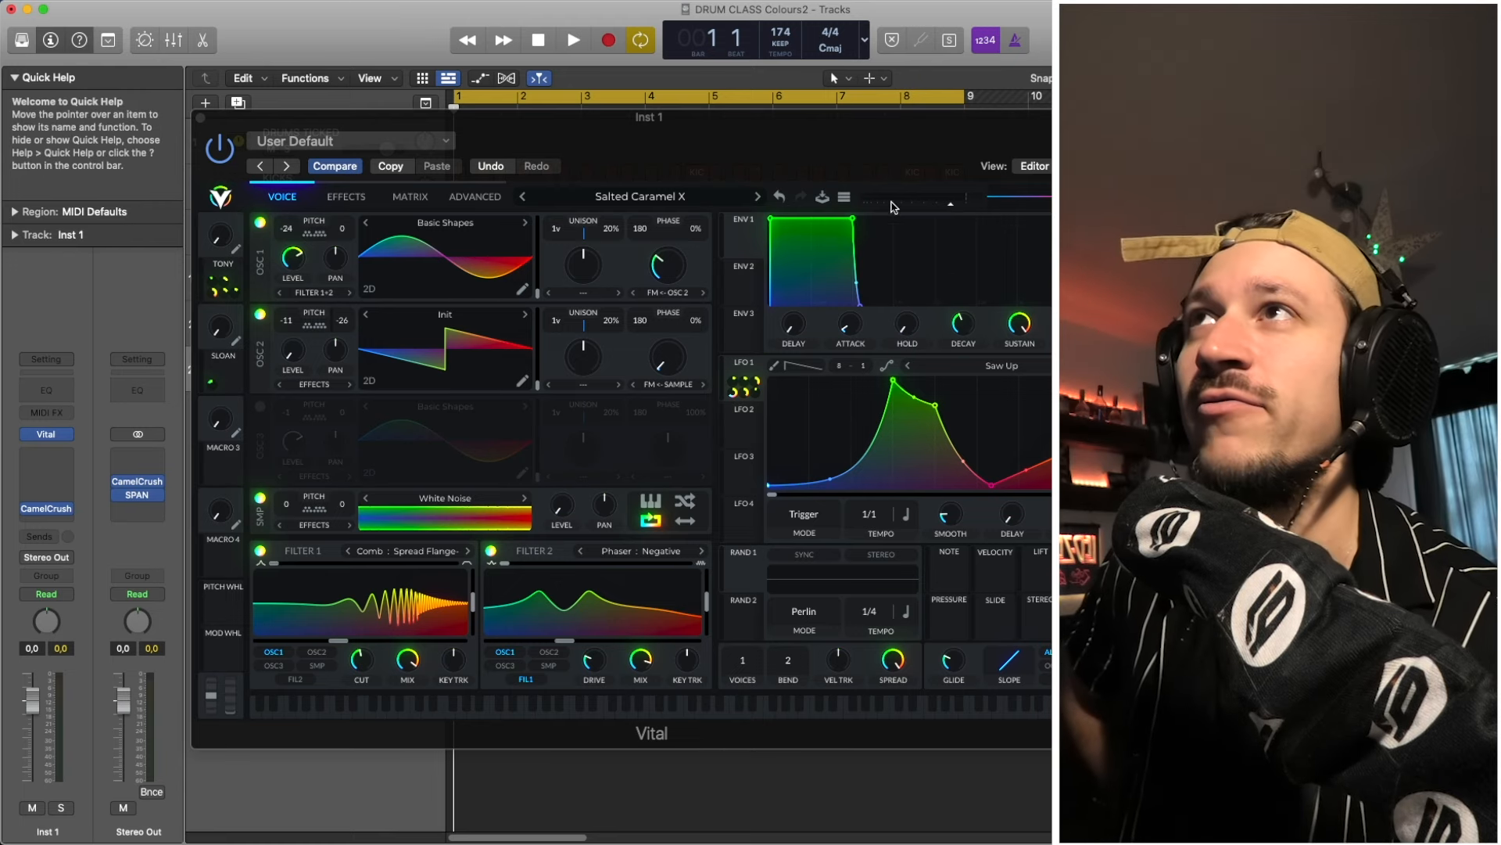
Play the Inst 1 bass together with the drums and reopen the track's Vital synth.
{"action": "left_click_drag", "start_coordinate": [870, 122], "coordinate": [809, 104]}
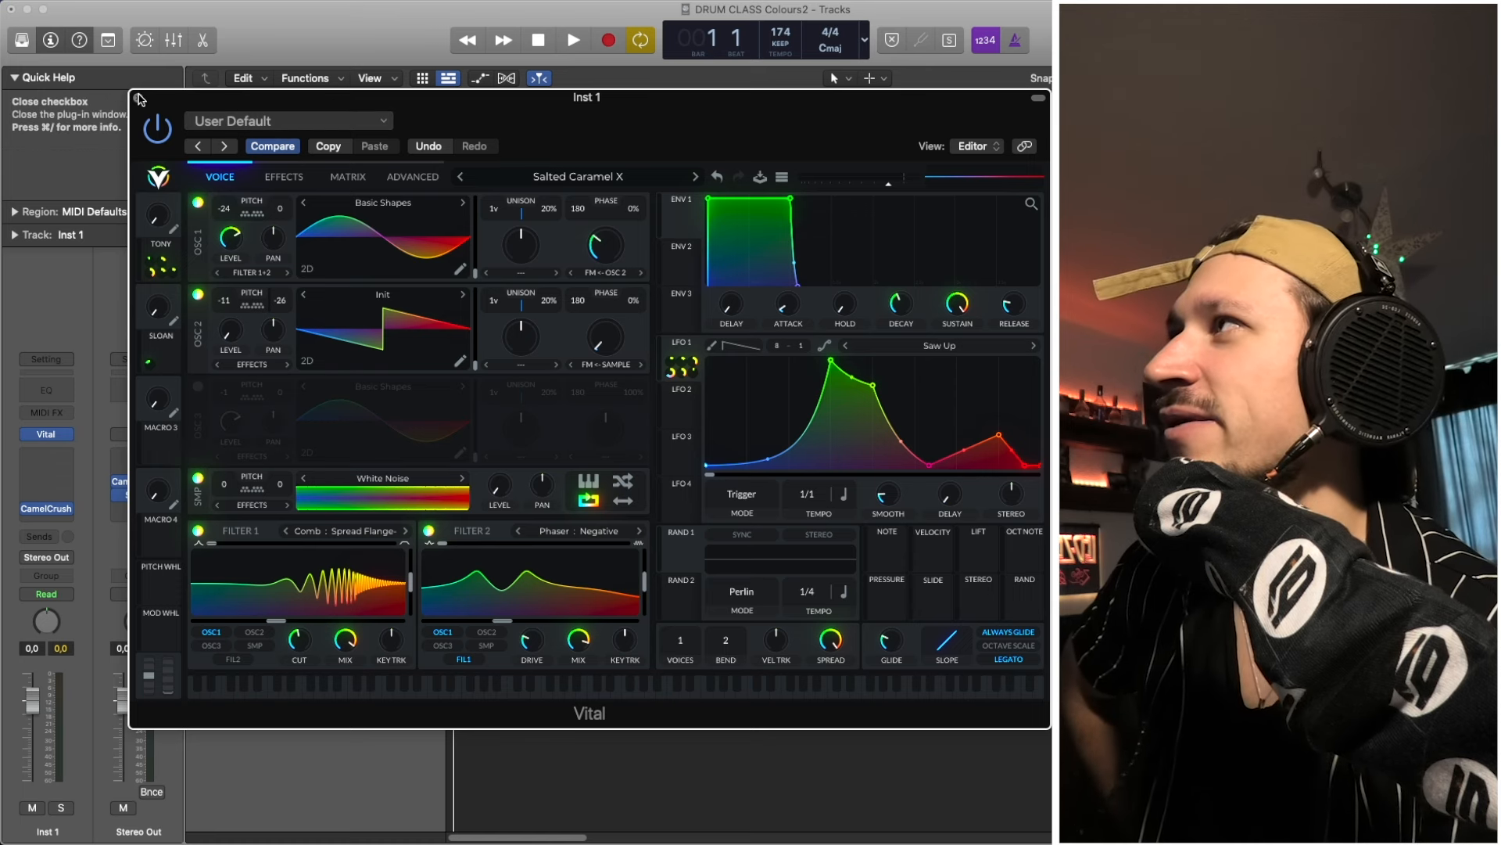
{"action": "left_click", "coordinate": [139, 97]}
{"action": "left_click_drag", "start_coordinate": [927, 448], "coordinate": [462, 154]}
{"action": "left_click", "coordinate": [509, 162]}
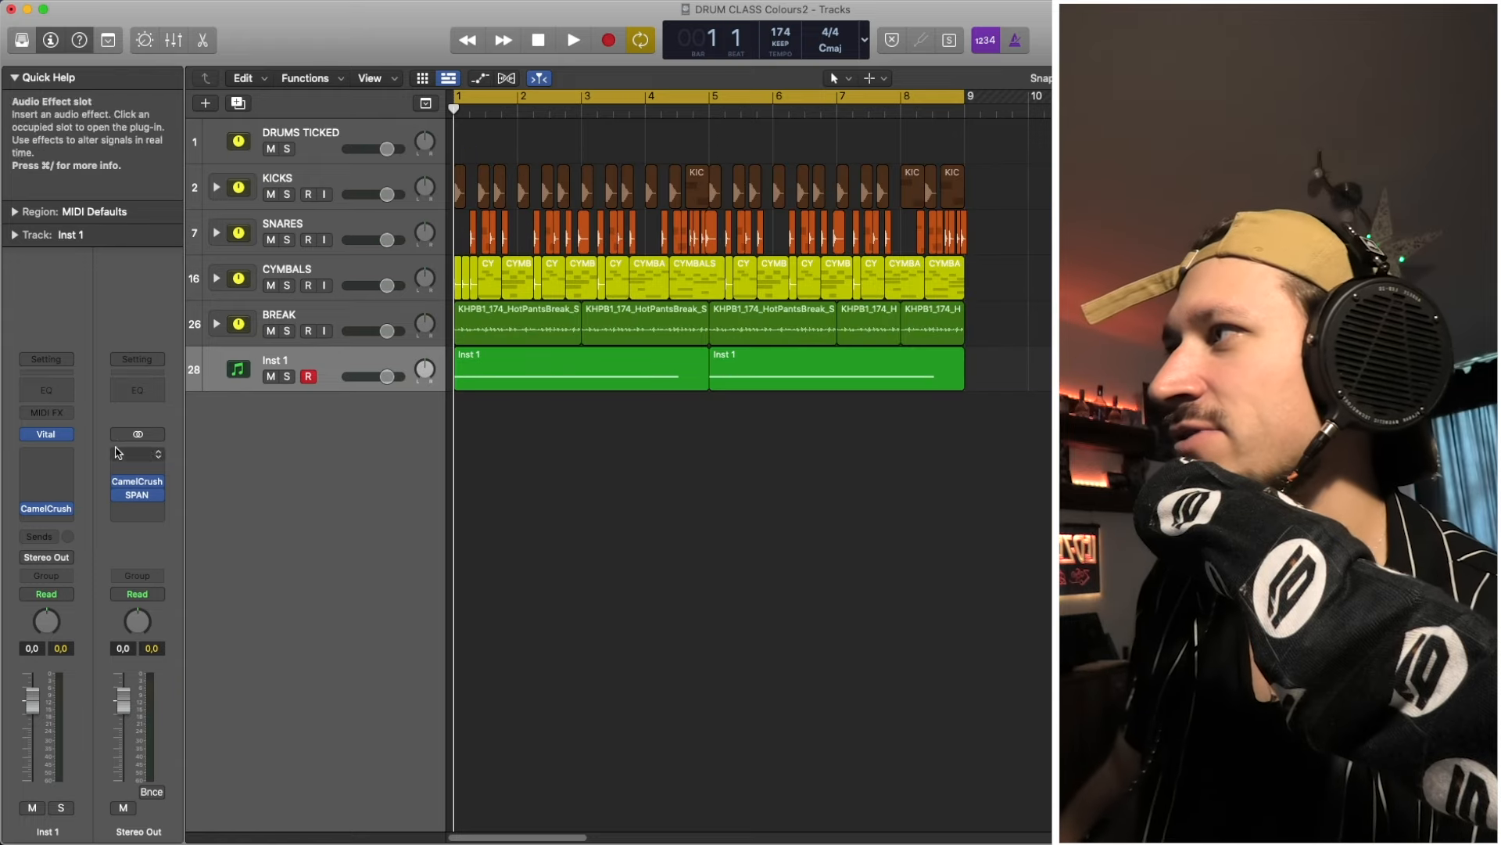
{"action": "key", "text": "space"}
{"action": "left_click", "coordinate": [46, 433]}
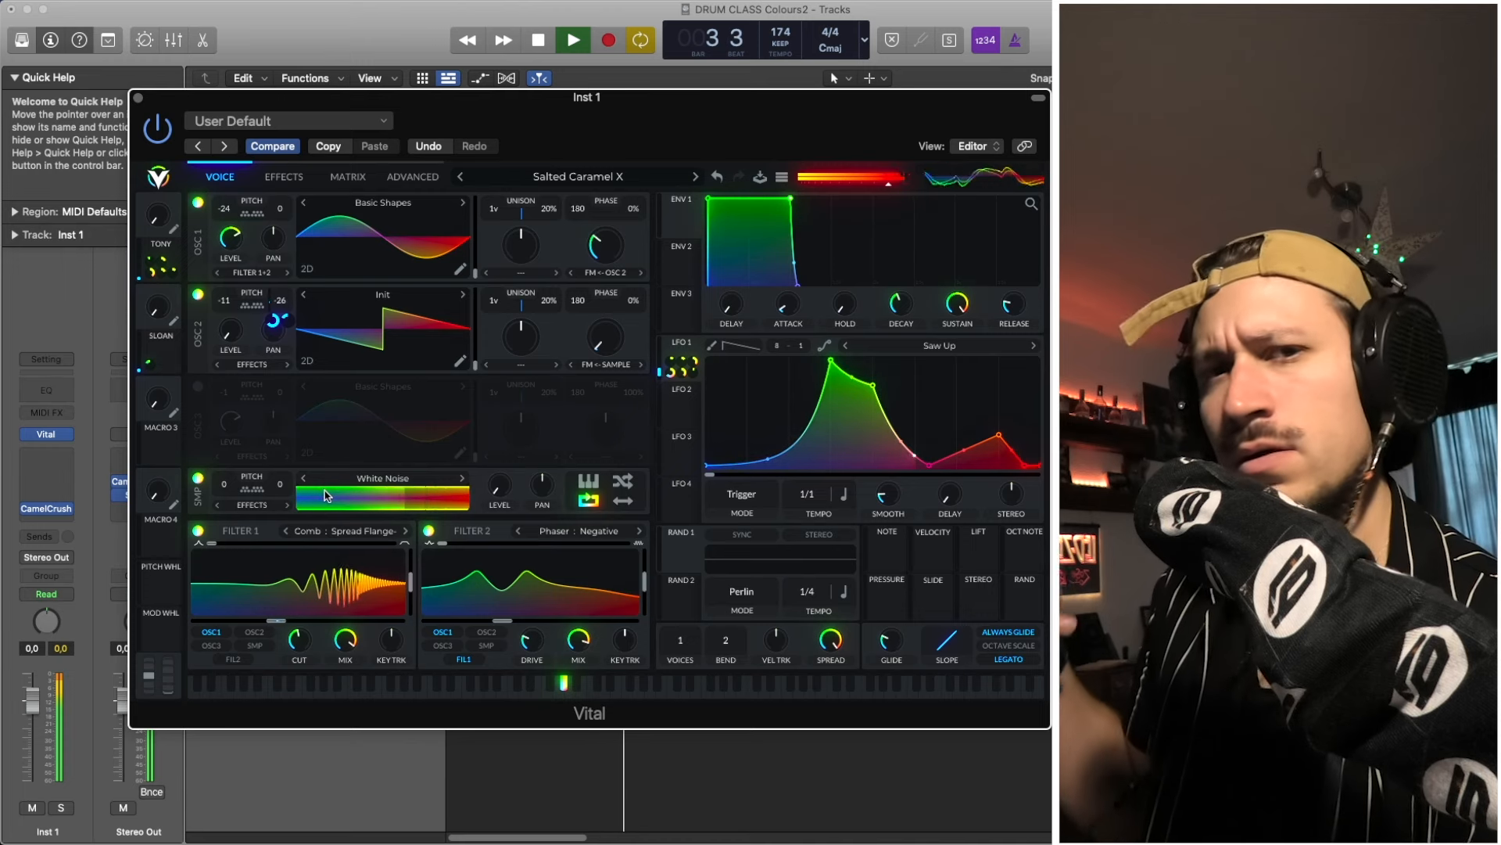
{"action": "key", "text": "space"}
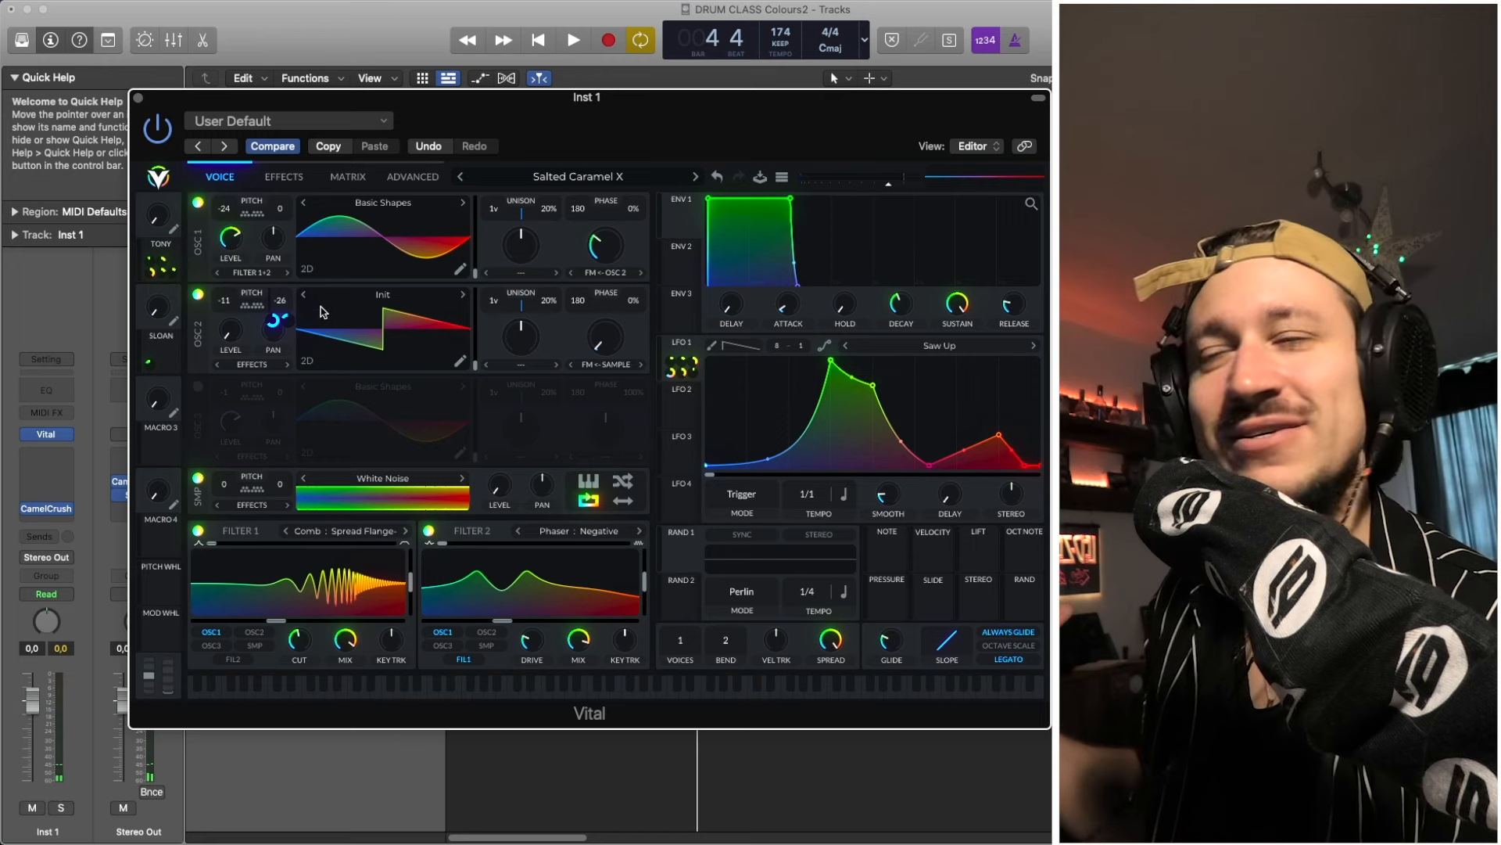
Turn the SLOAN macro fully up, audition the bass, and return the macro to 0.
{"action": "left_click_drag", "start_coordinate": [156, 307], "coordinate": [165, 234]}
{"action": "key", "text": "space"}
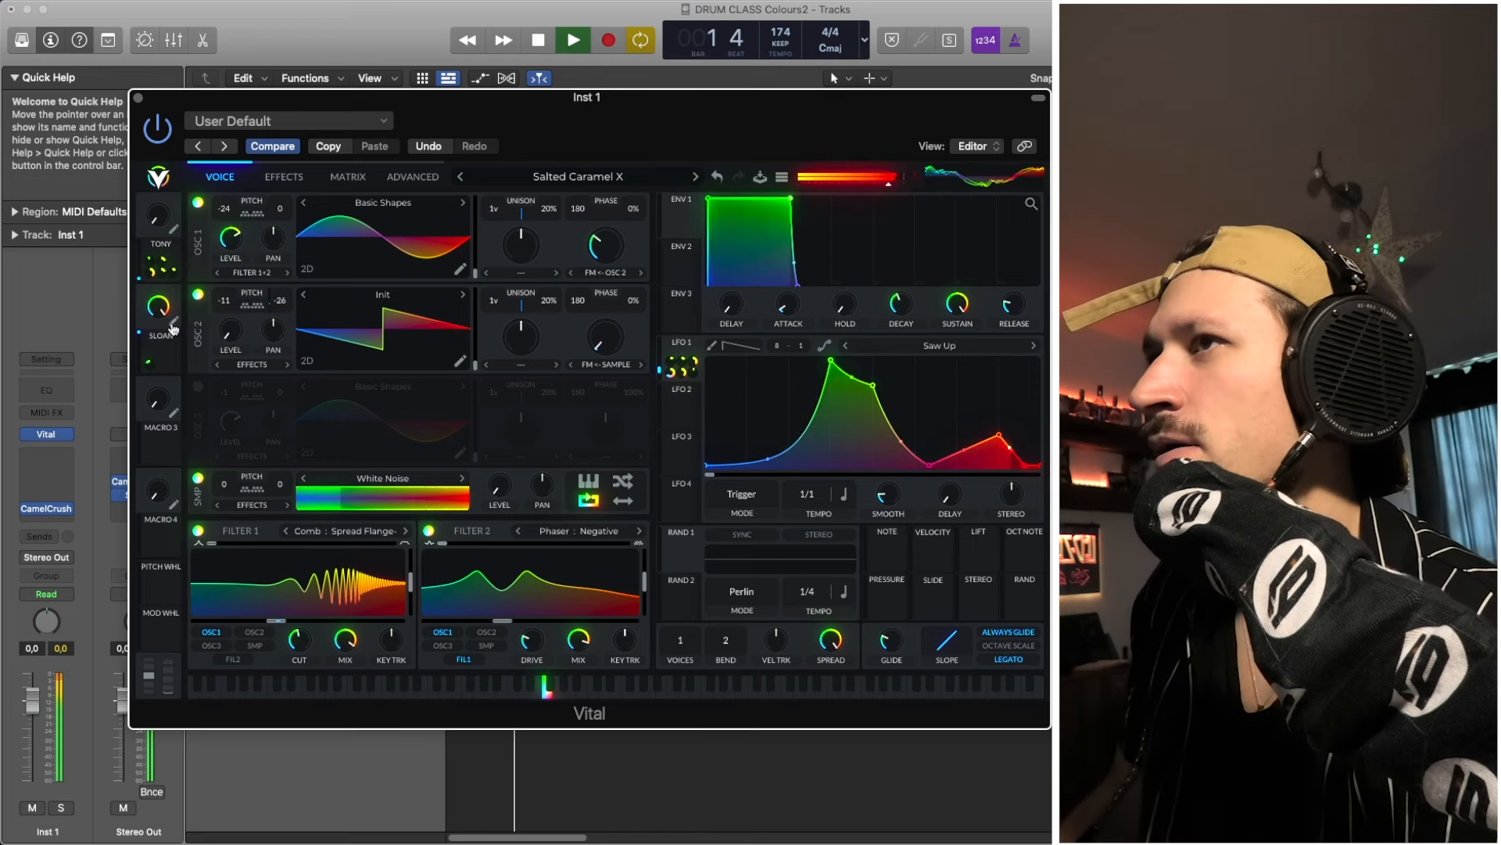
{"action": "key", "text": "space"}
{"action": "left_click_drag", "start_coordinate": [161, 308], "coordinate": [152, 533]}
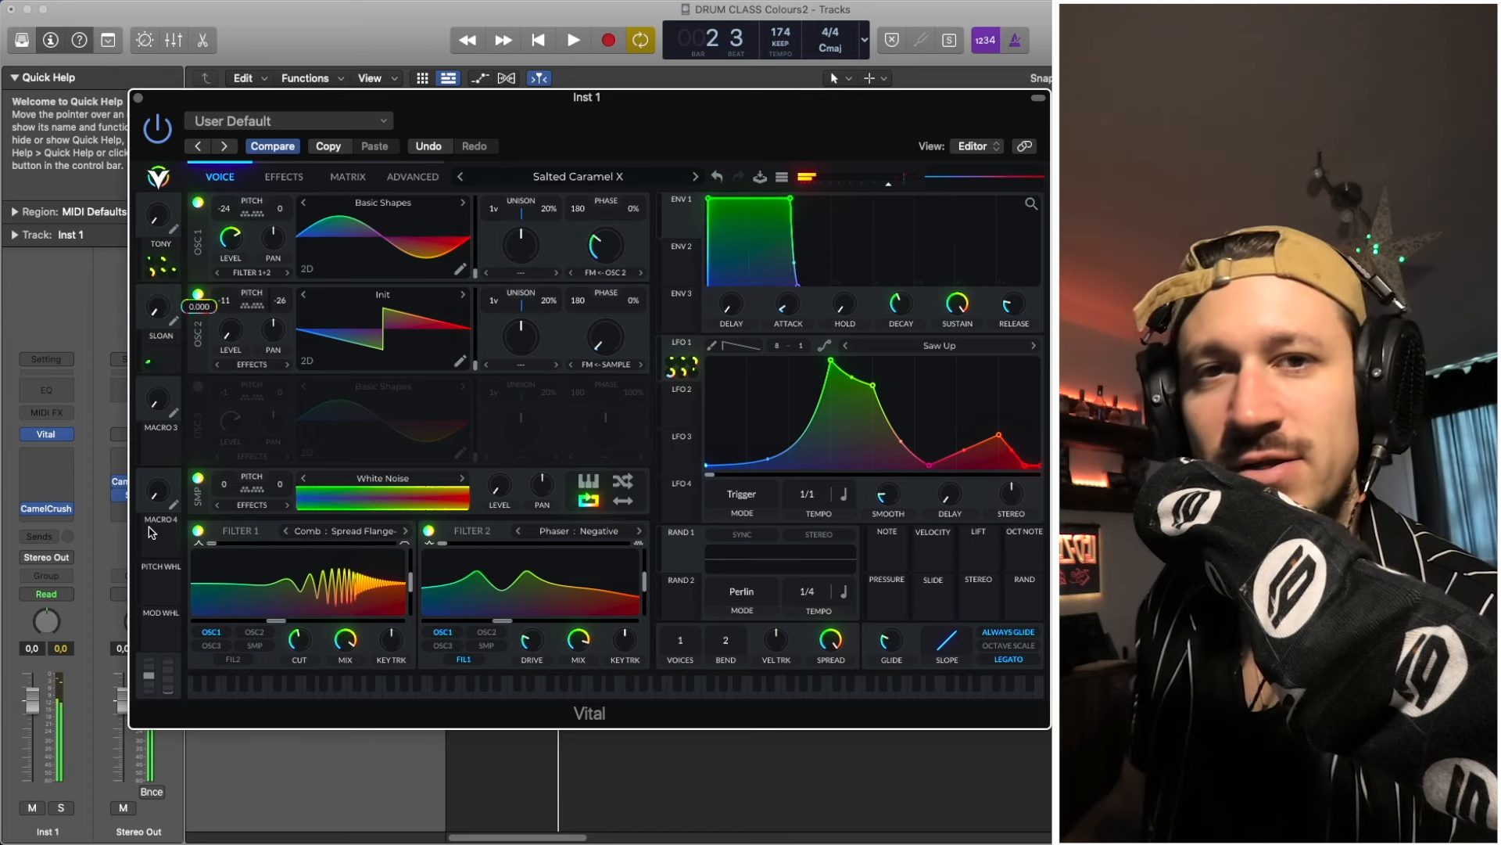
Raise the TONY macro to 1.000, audition the bass, and bring the macro back down to 0 during playback.
{"action": "left_click_drag", "start_coordinate": [163, 228], "coordinate": [170, 89]}
{"action": "key", "text": "space"}
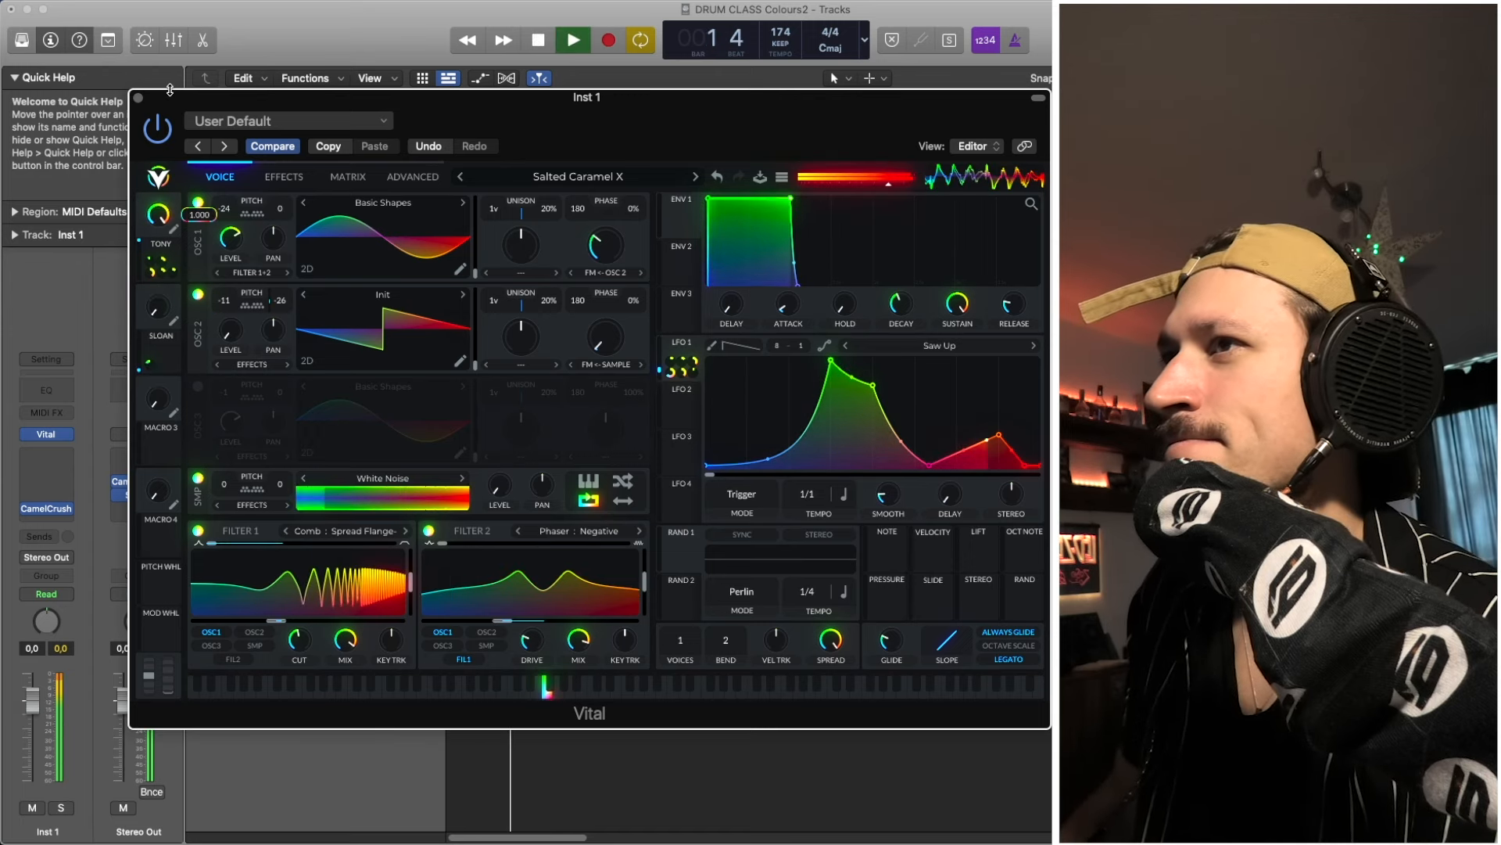
{"action": "left_click_drag", "start_coordinate": [170, 89], "coordinate": [160, 252]}
{"action": "key", "text": "space"}
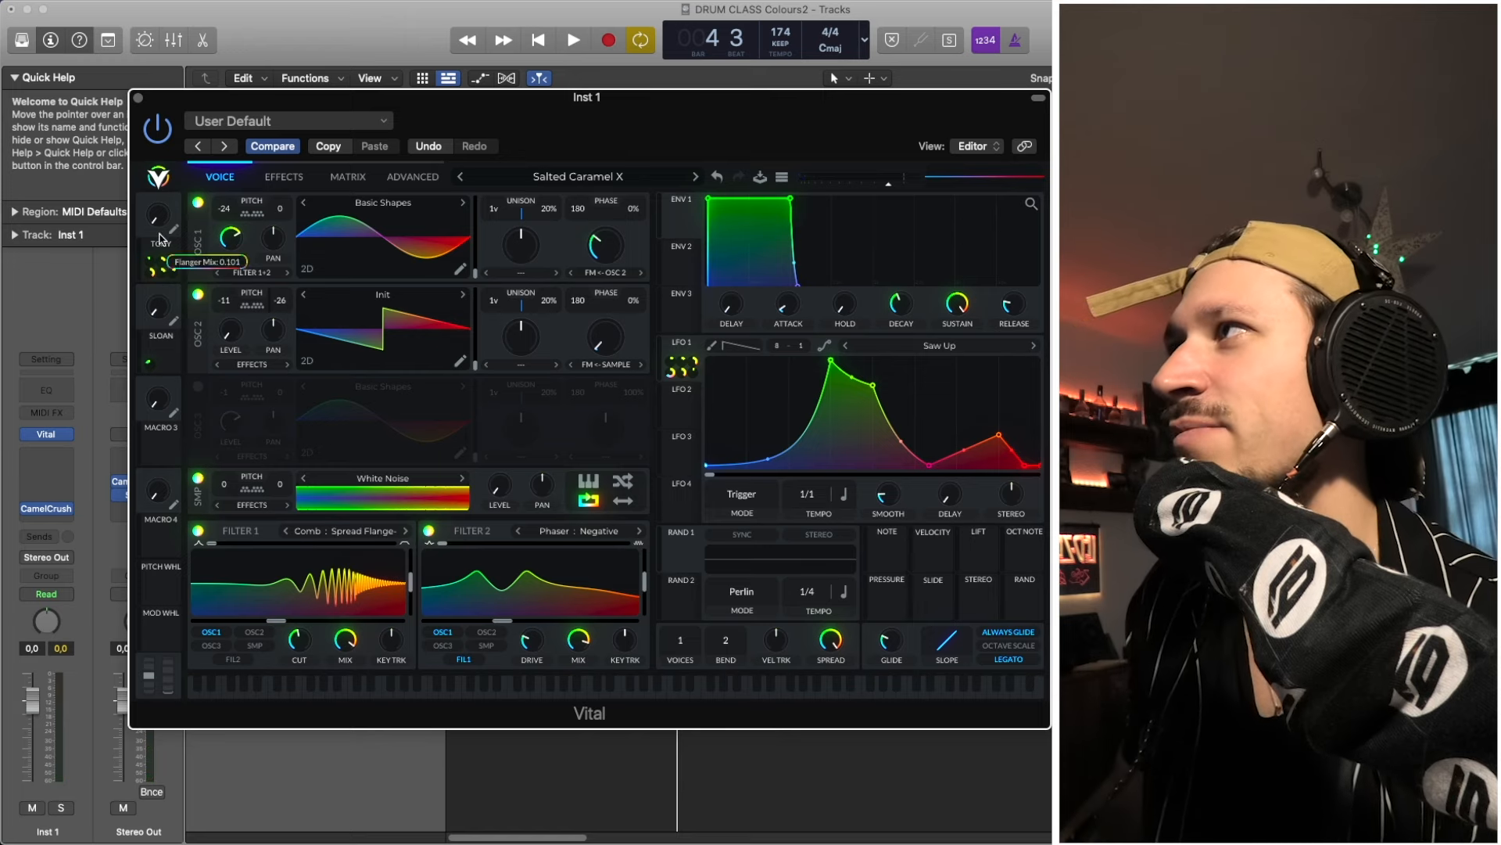
{"action": "key", "text": "space"}
{"action": "left_click_drag", "start_coordinate": [163, 226], "coordinate": [150, 332]}
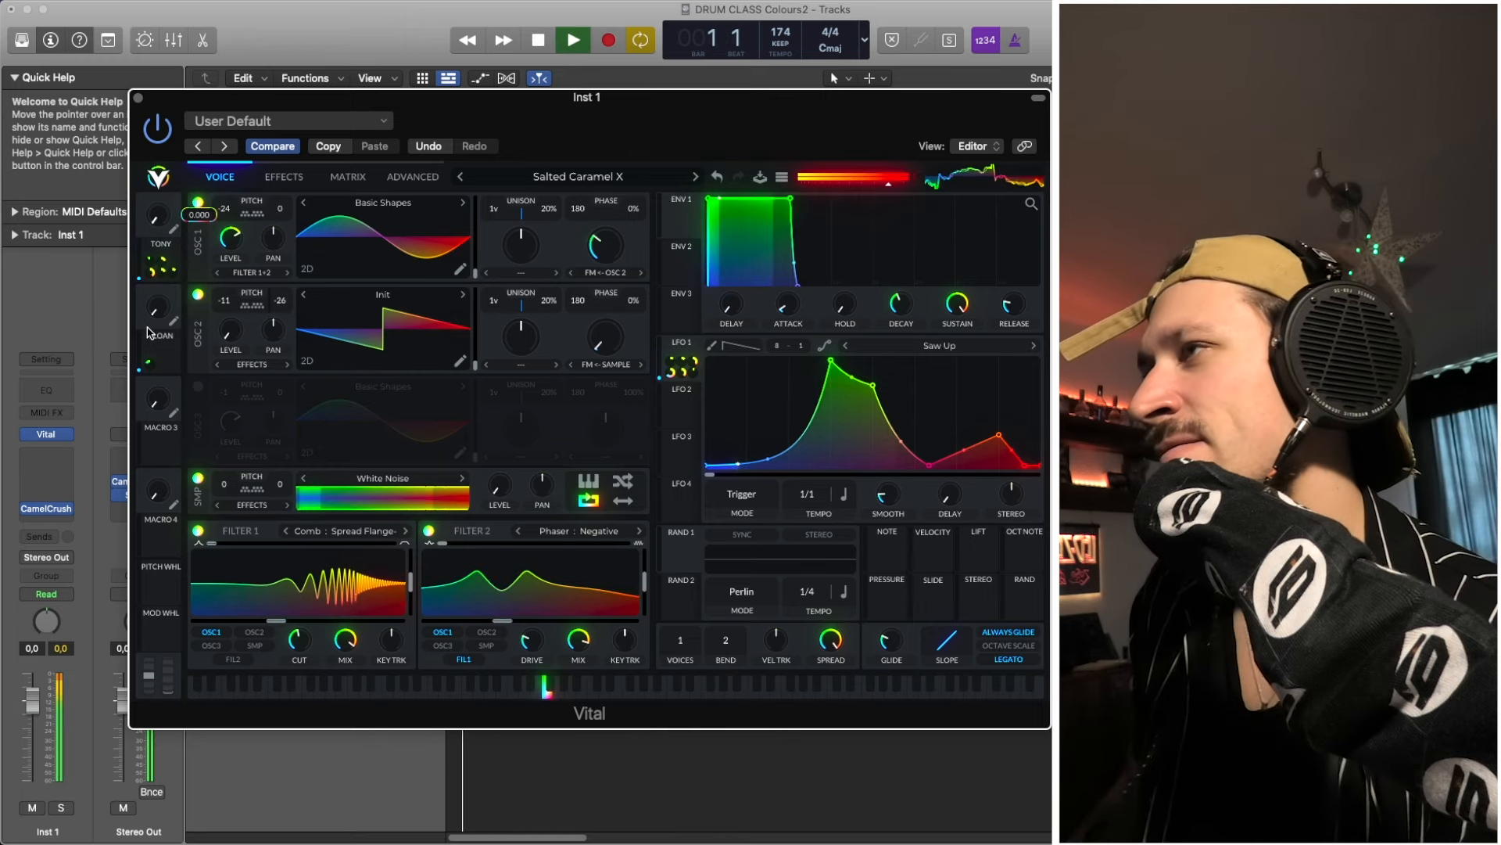
{"action": "key", "text": "space"}
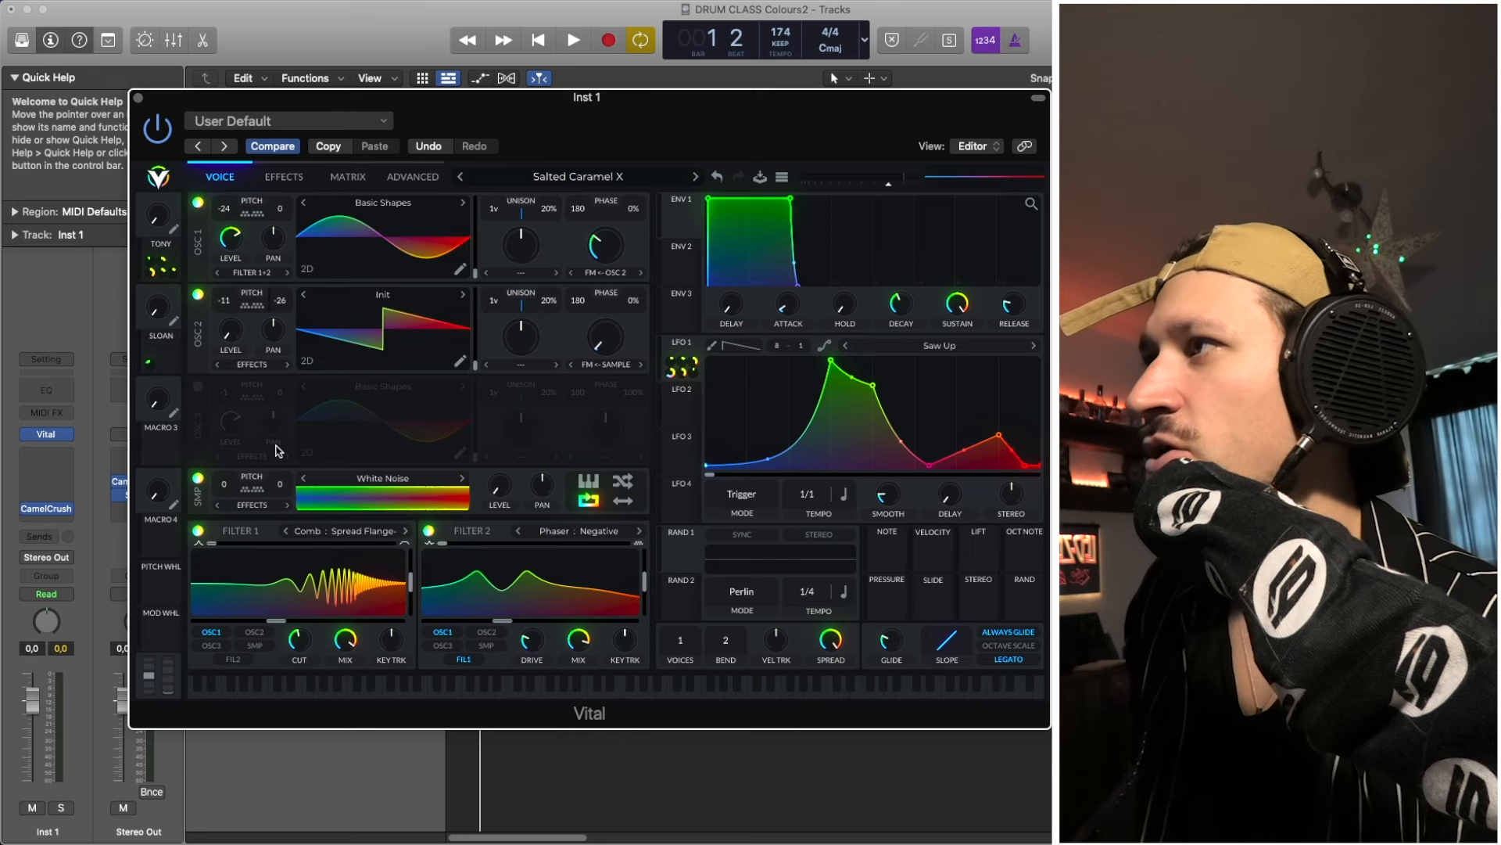
Switch off the synth's Delay, Equalizer, Compressor, Chorus, Distortion, Reverb, Filter and Flanger effects.
{"action": "left_click", "coordinate": [272, 175]}
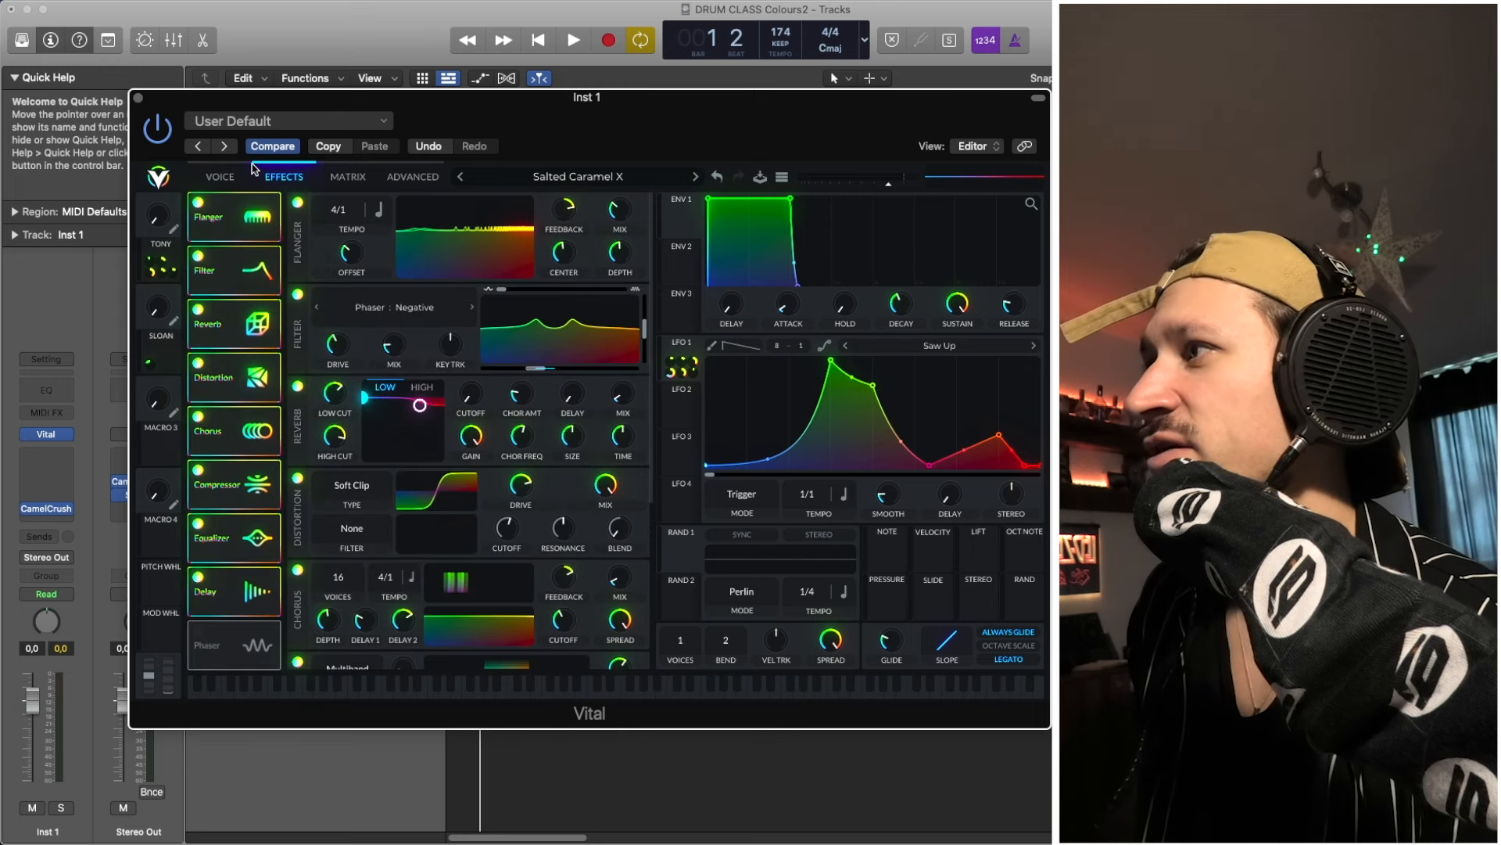
{"action": "left_click", "coordinate": [222, 176]}
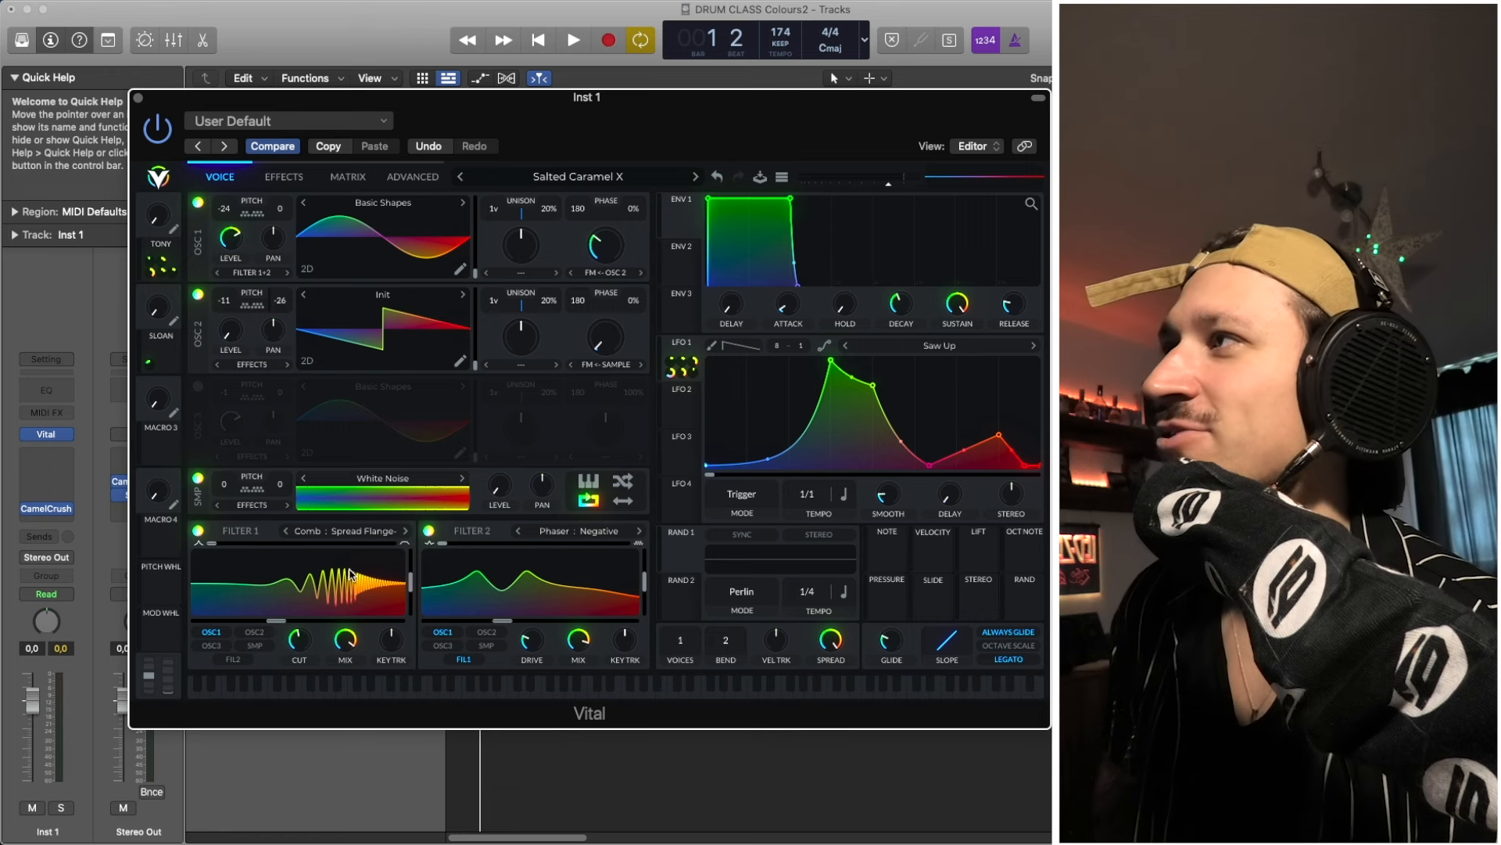
{"action": "left_click", "coordinate": [283, 176]}
{"action": "left_click", "coordinate": [198, 576]}
{"action": "left_click", "coordinate": [198, 522]}
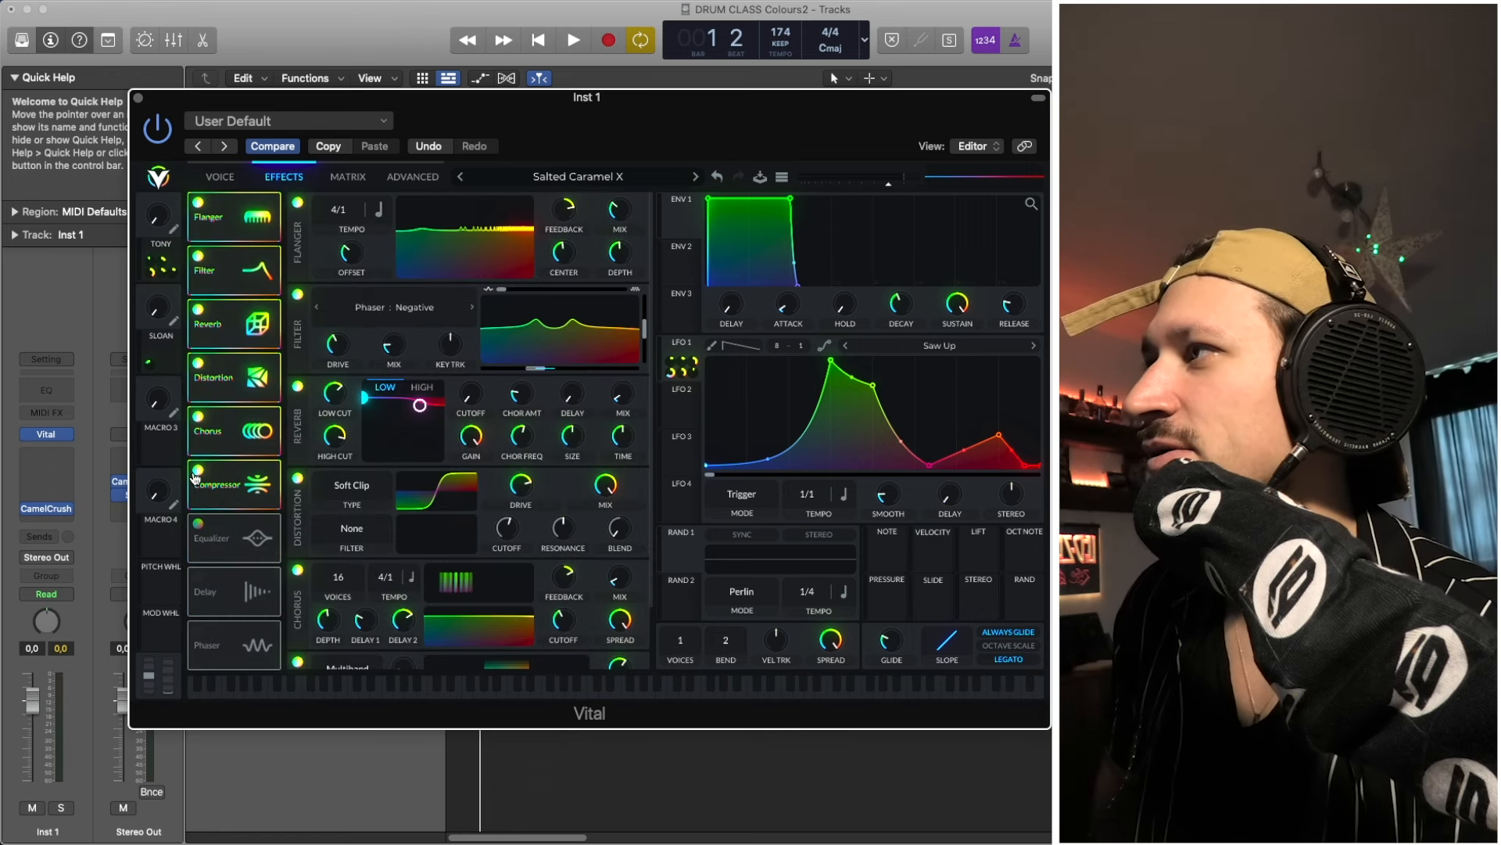
{"action": "left_click", "coordinate": [198, 469]}
{"action": "left_click", "coordinate": [198, 416]}
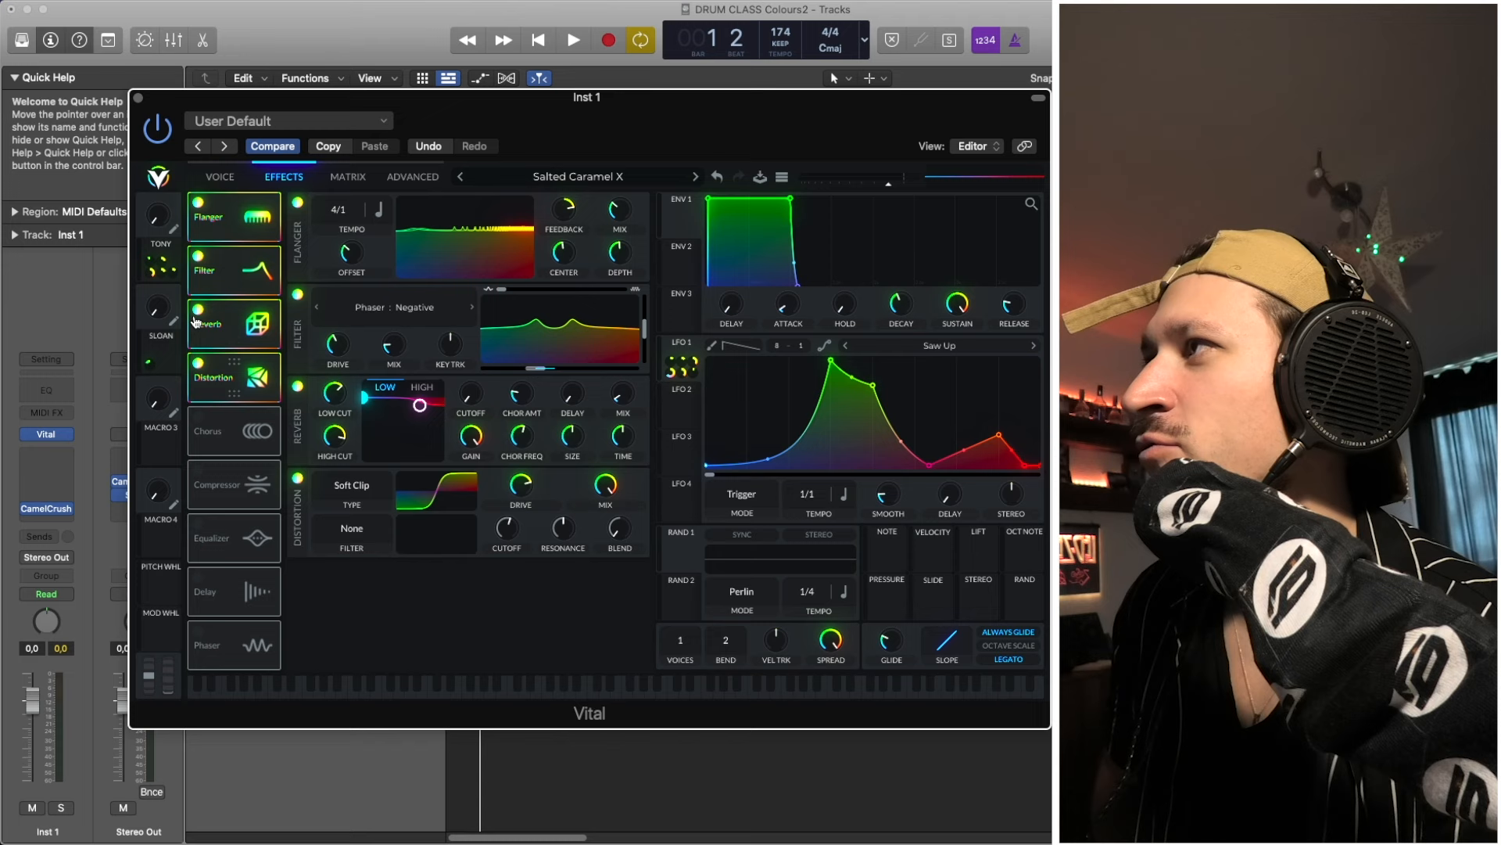
{"action": "left_click", "coordinate": [198, 362]}
{"action": "left_click", "coordinate": [198, 309]}
{"action": "left_click", "coordinate": [198, 255]}
{"action": "left_click", "coordinate": [198, 203]}
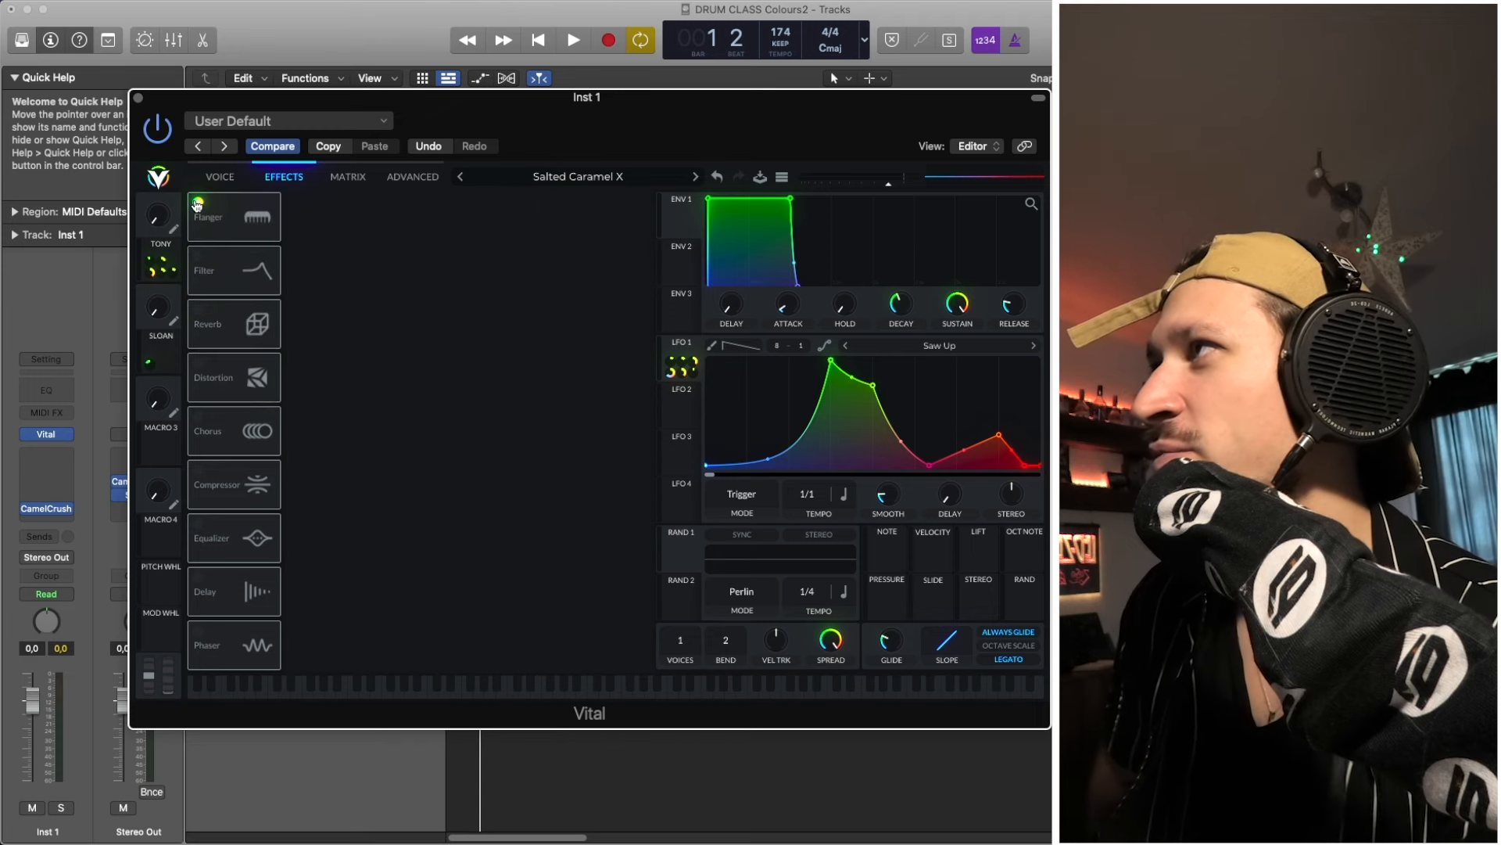
Disable Filter 2, Filter 1, the White Noise sampler and oscillator 2, leaving only oscillator 1 active.
{"action": "left_click", "coordinate": [211, 176]}
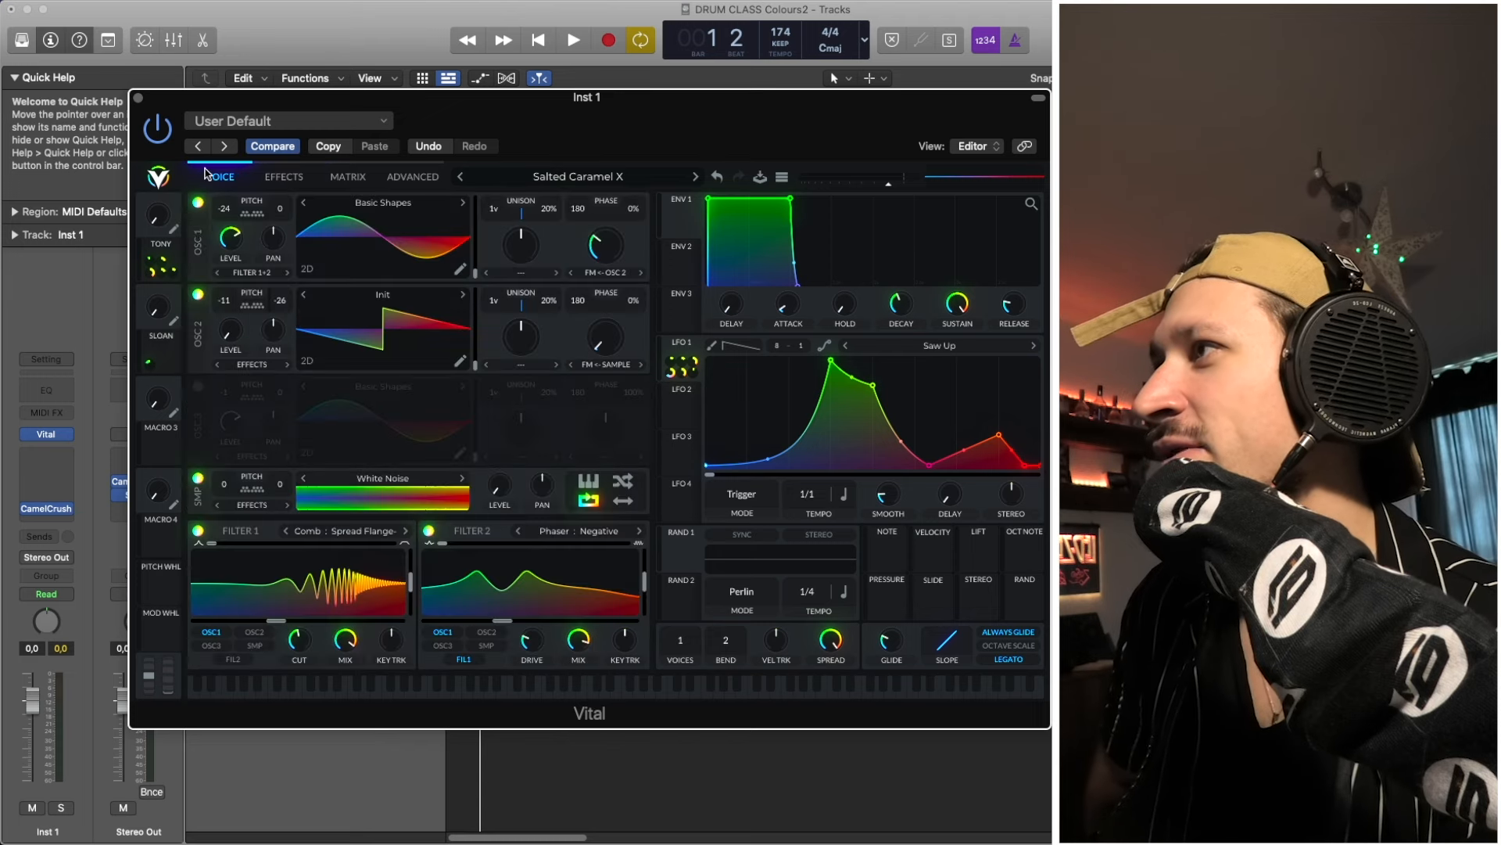
{"action": "left_click", "coordinate": [428, 531]}
{"action": "left_click", "coordinate": [198, 531]}
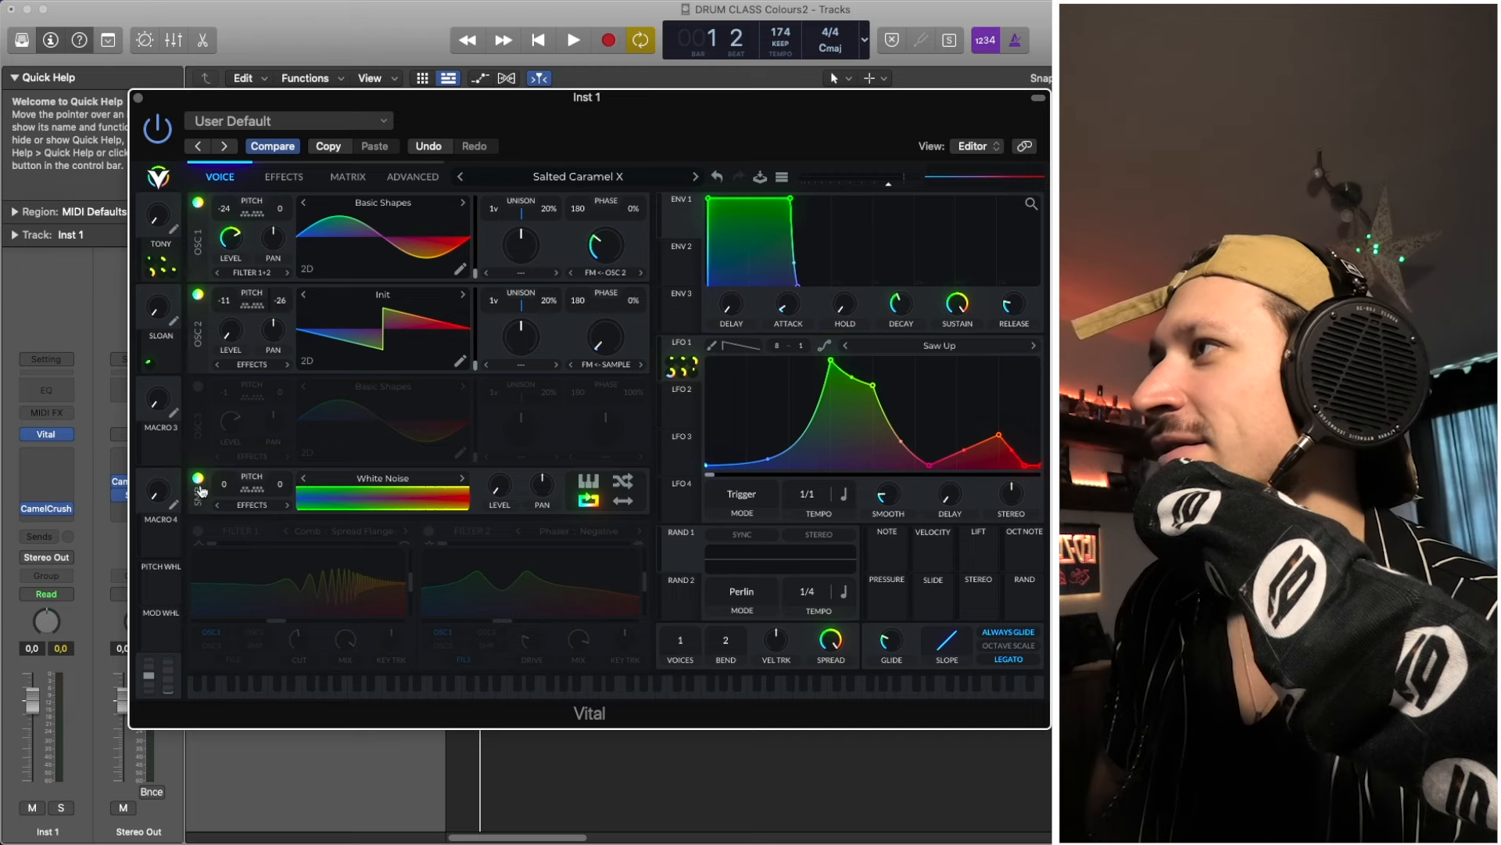
{"action": "left_click", "coordinate": [198, 479]}
{"action": "left_click", "coordinate": [198, 295]}
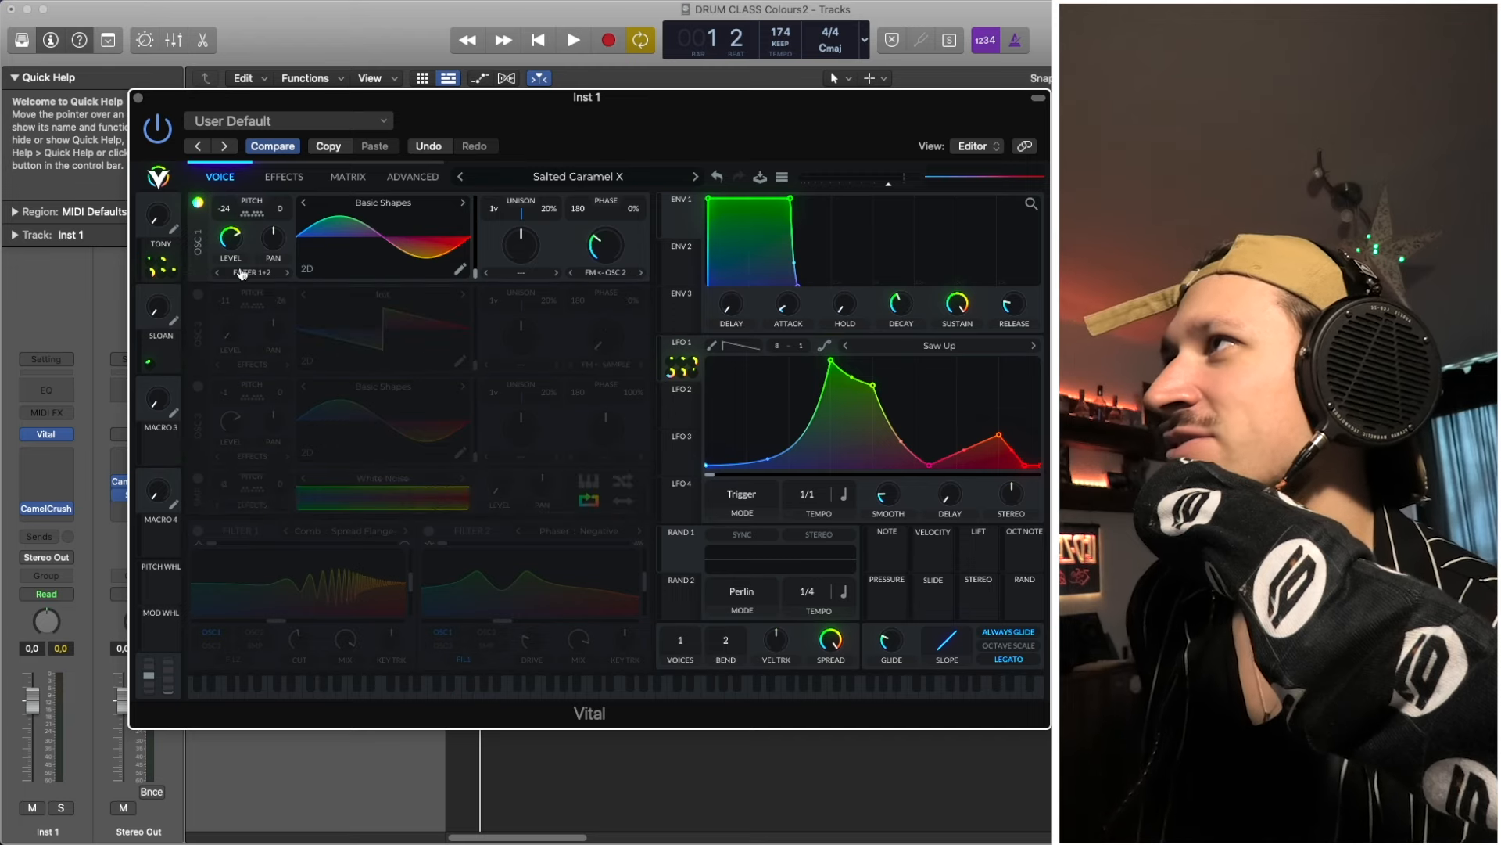
Solo the Inst 1 track and audition the bare oscillator 1 sound.
{"action": "key", "text": "space"}
{"action": "key", "text": "space"}
{"action": "left_click", "coordinate": [69, 810]}
{"action": "key", "text": "space"}
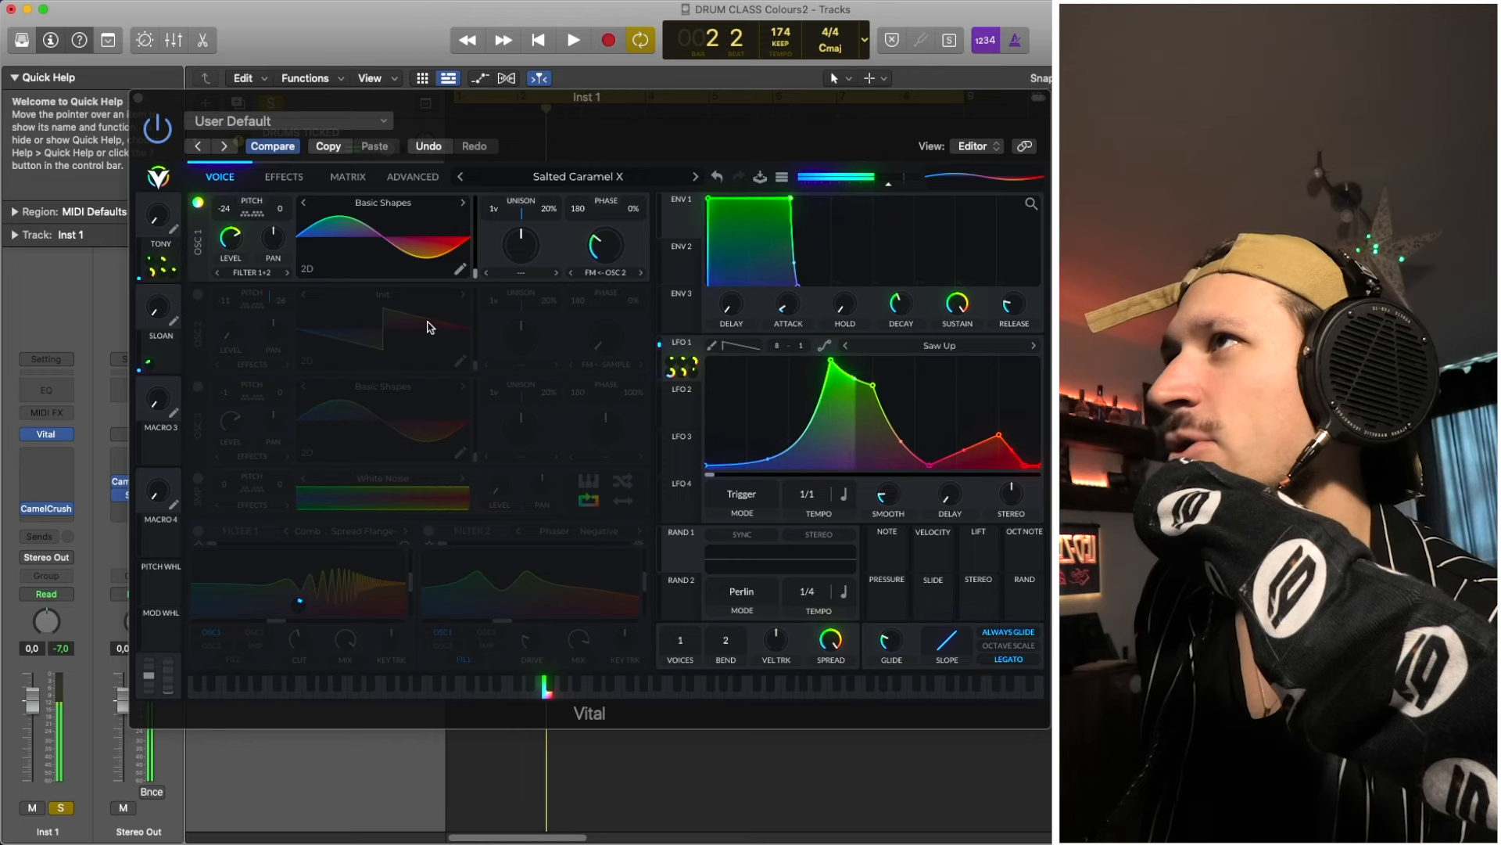
{"action": "key", "text": "space"}
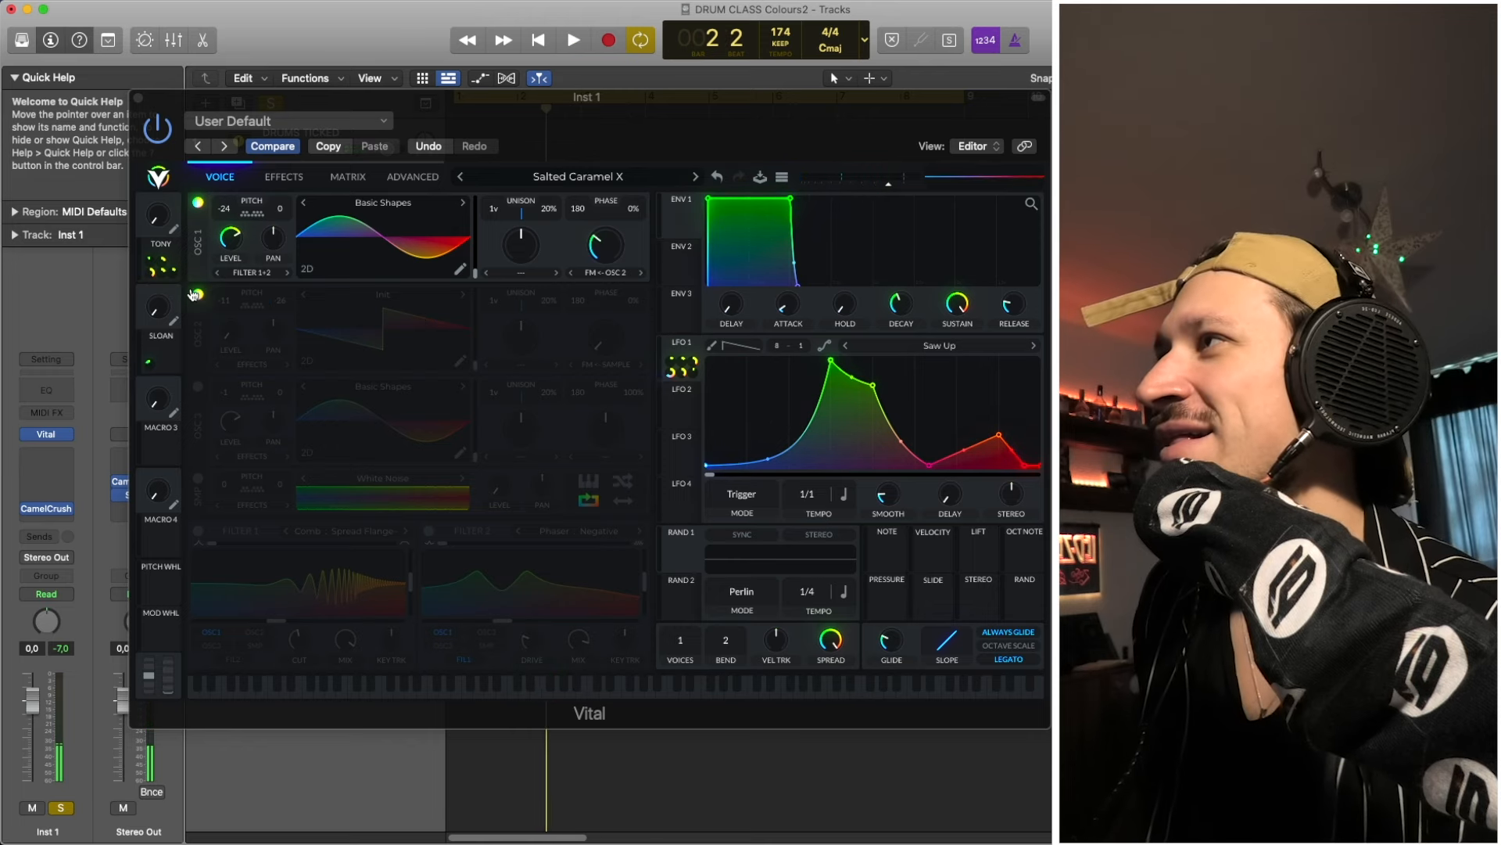
Switch oscillator 2 back on, check the modulations on its pitch, and audition its FM effect on oscillator 1.
{"action": "left_click", "coordinate": [198, 294]}
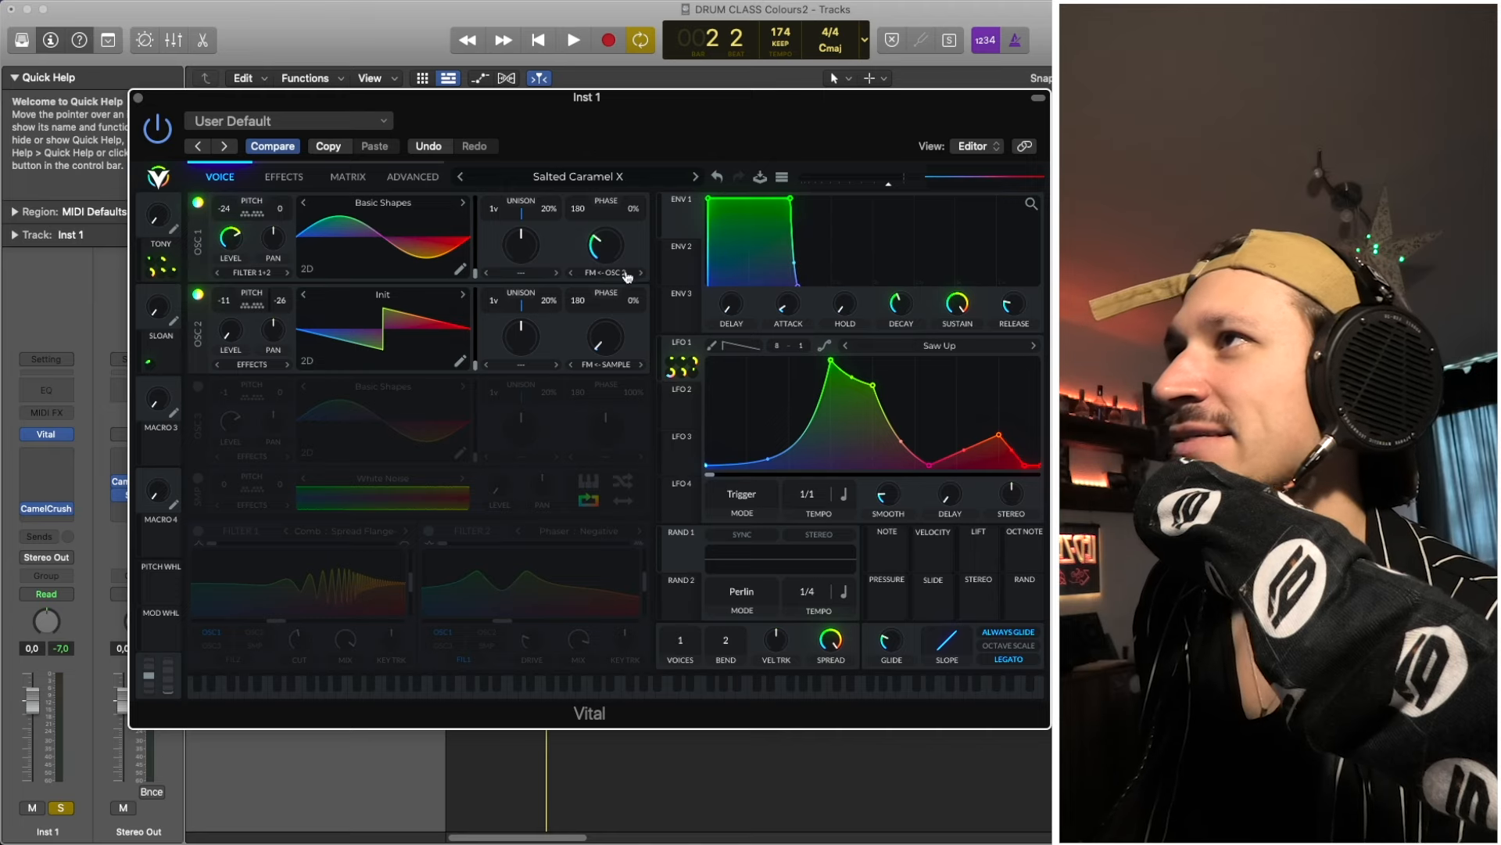
{"action": "mouse_move", "coordinate": [608, 251]}
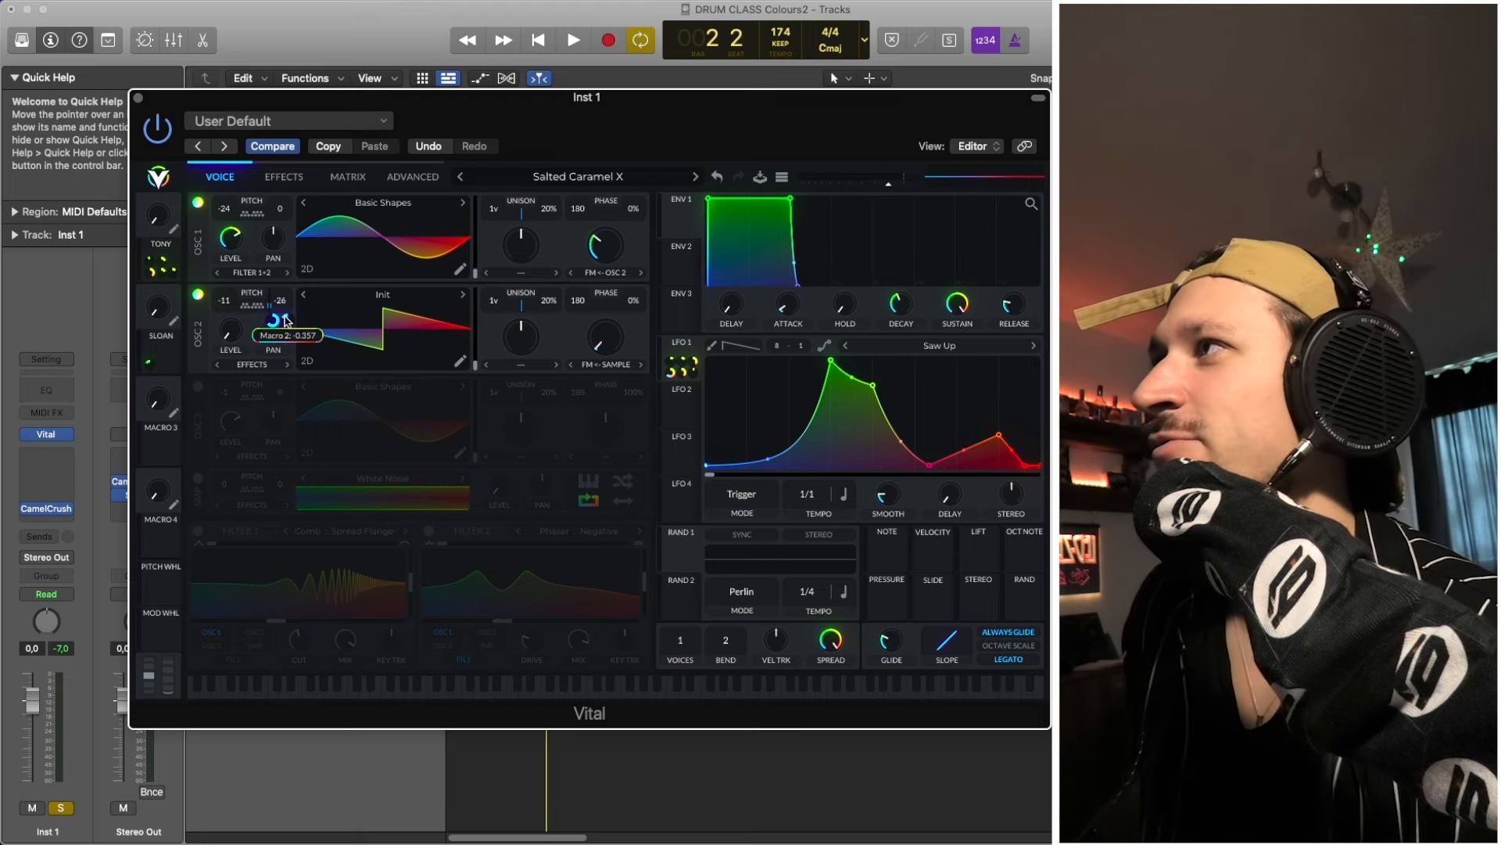
{"action": "right_click", "coordinate": [264, 317]}
{"action": "left_click", "coordinate": [284, 307]}
{"action": "right_click", "coordinate": [275, 322]}
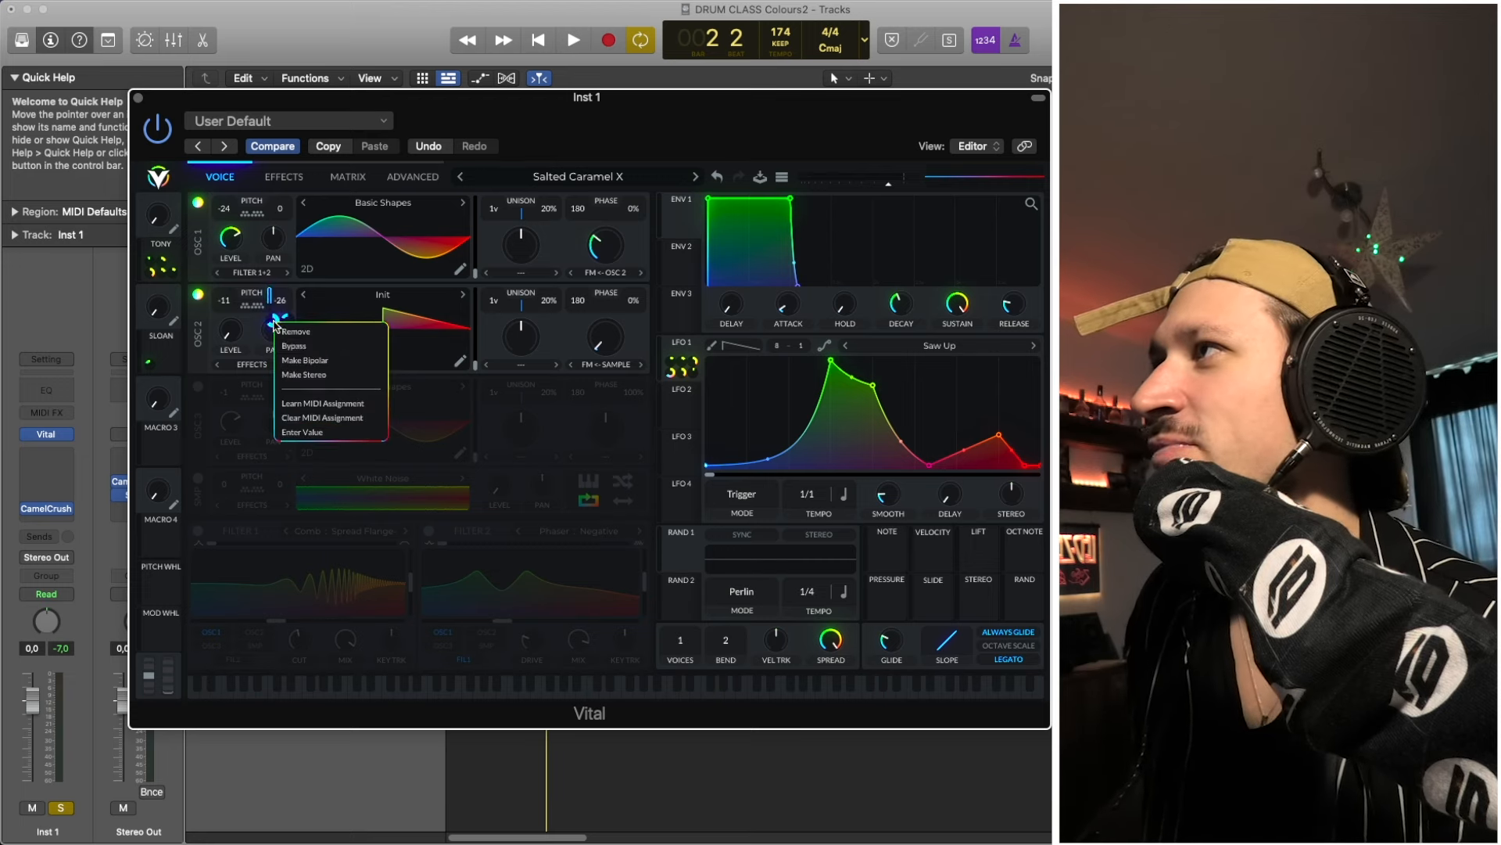
{"action": "left_click", "coordinate": [326, 312]}
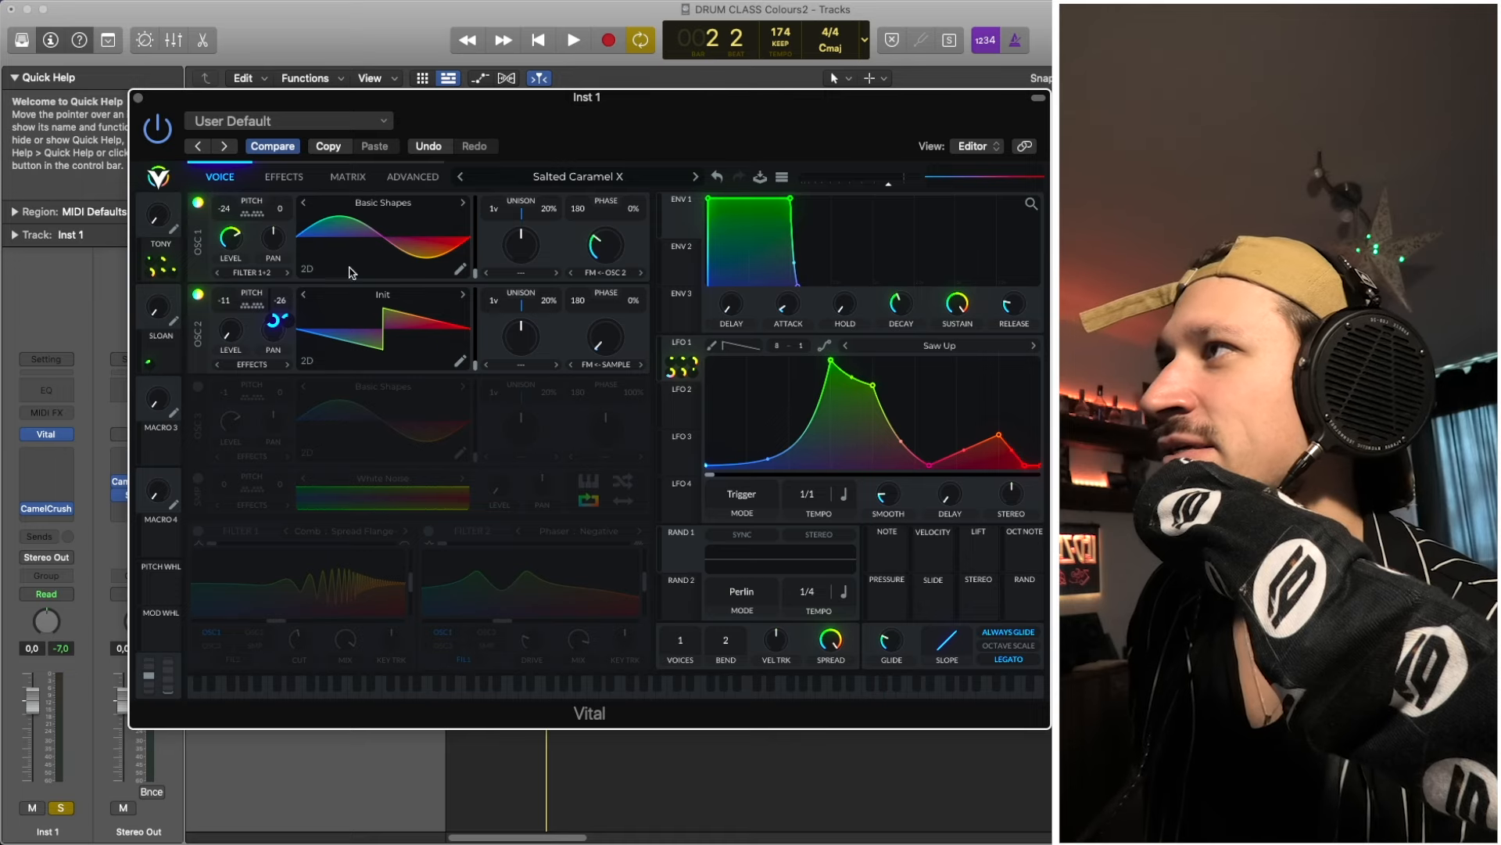
{"action": "key", "text": "space"}
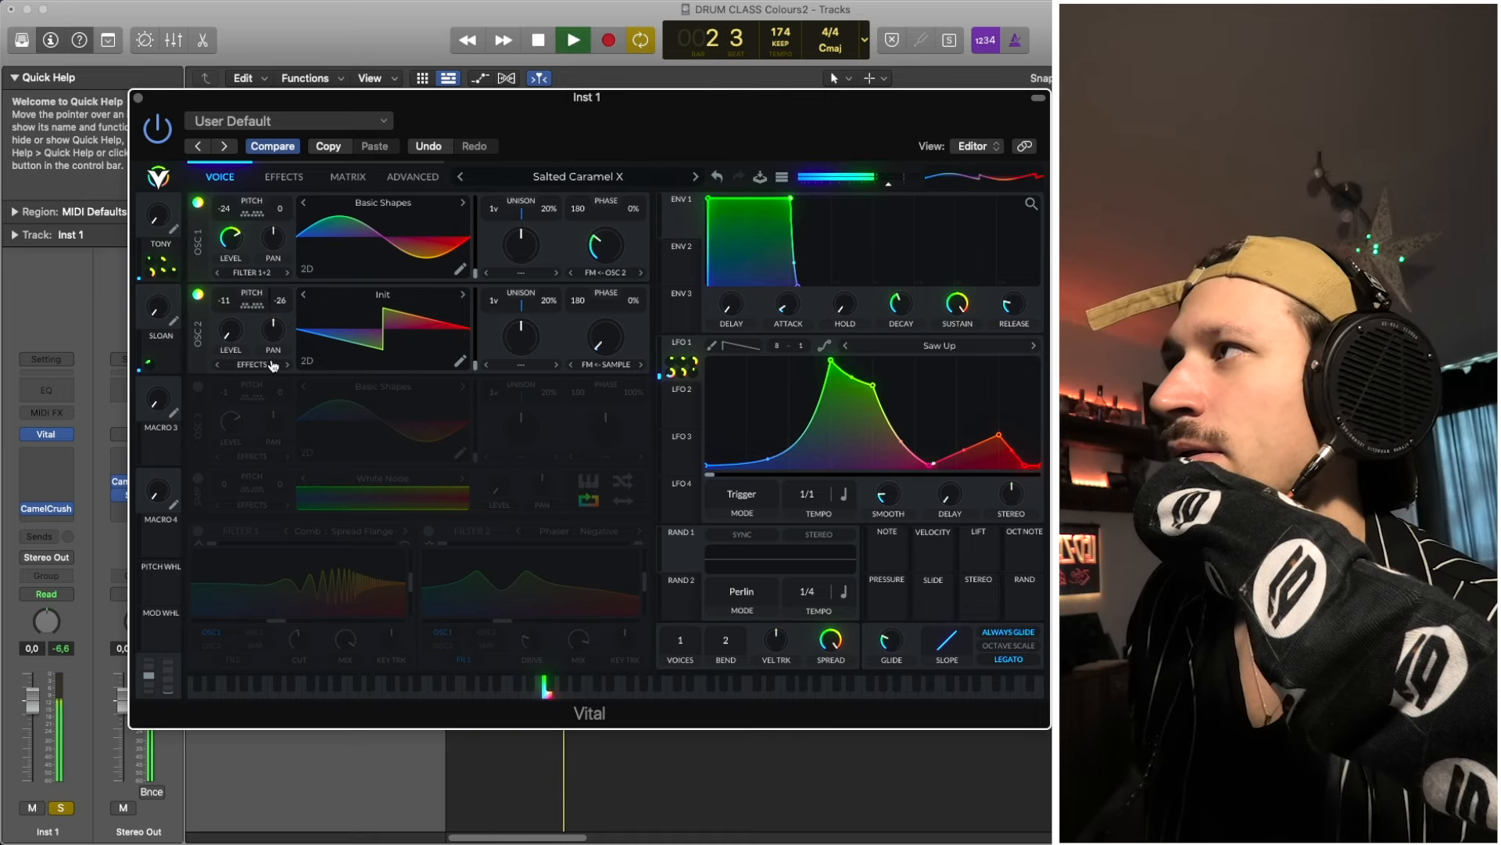
{"action": "key", "text": "space"}
Raise oscillator 2's level to 0.500, audition it directly, and turn the level back down to zero.
{"action": "mouse_move", "coordinate": [237, 341]}
{"action": "left_mouse_down"}
{"action": "mouse_move", "coordinate": [240, 316]}
{"action": "mouse_move", "coordinate": [241, 335]}
{"action": "left_mouse_up"}
{"action": "key", "text": "space"}
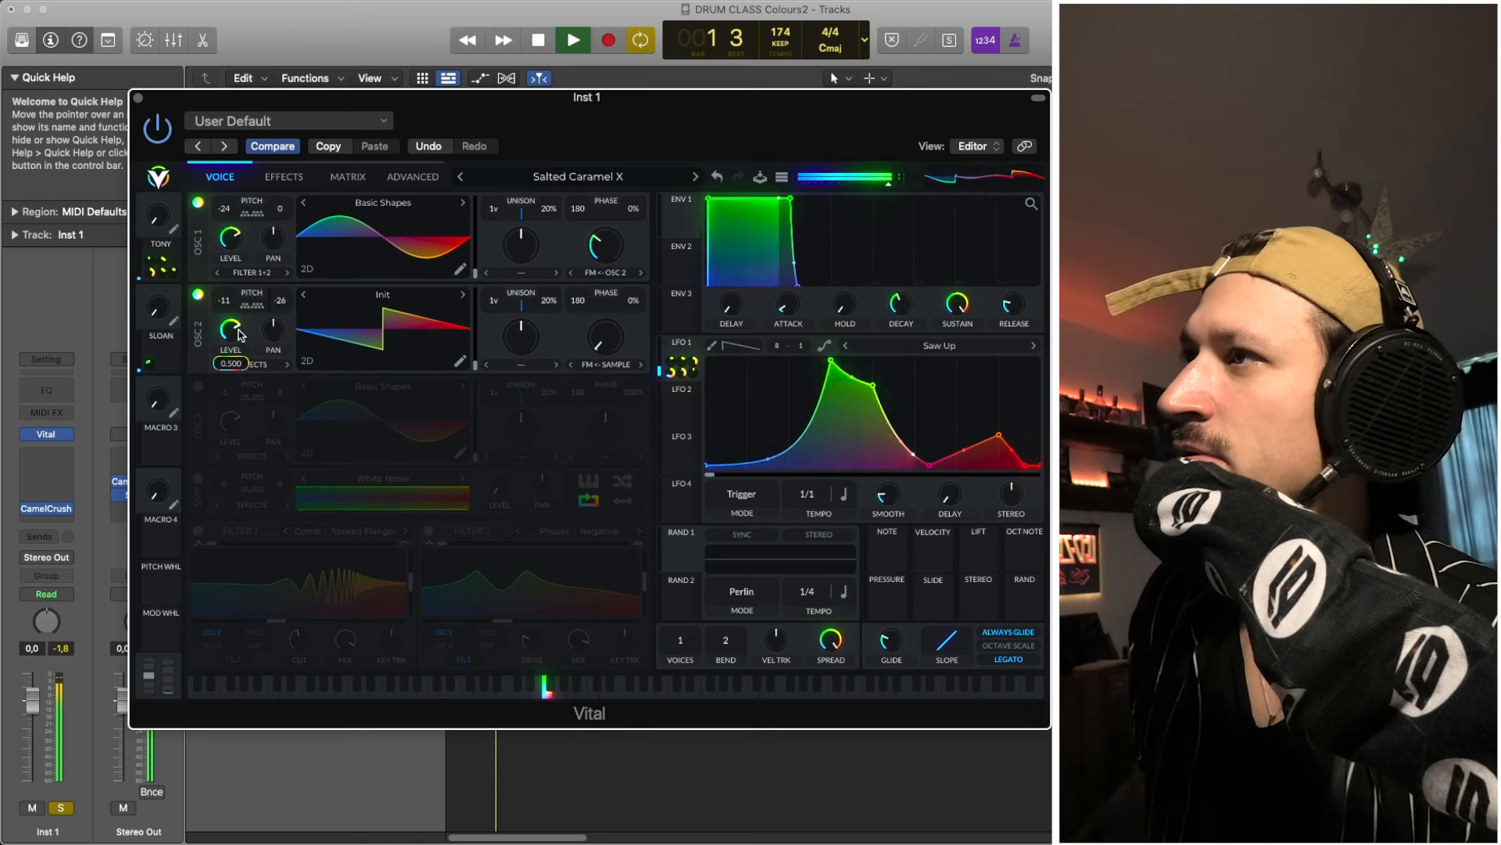
{"action": "key", "text": "space"}
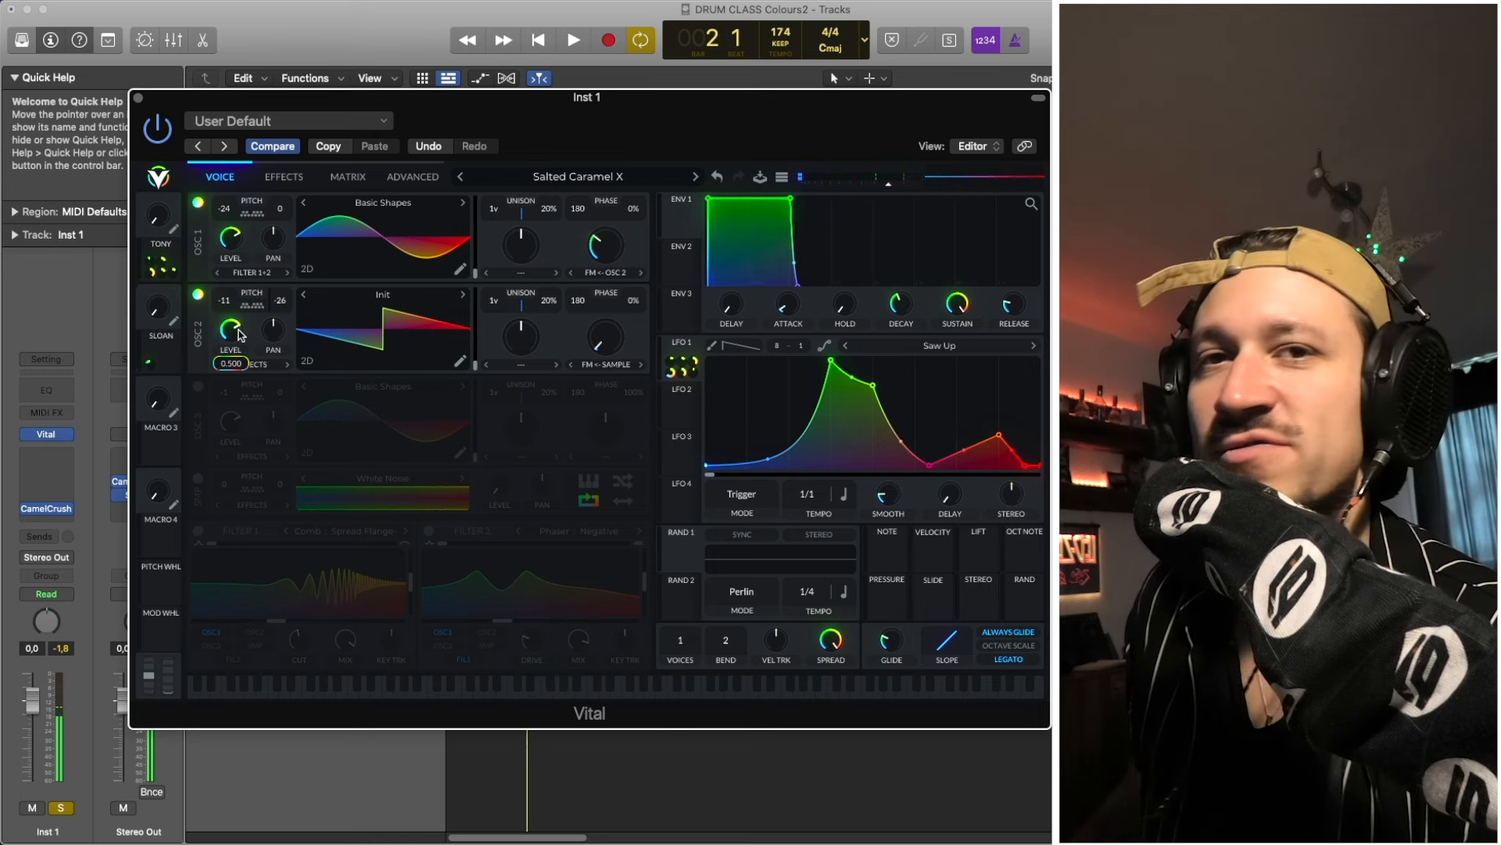
{"action": "left_click_drag", "start_coordinate": [241, 335], "coordinate": [221, 496]}
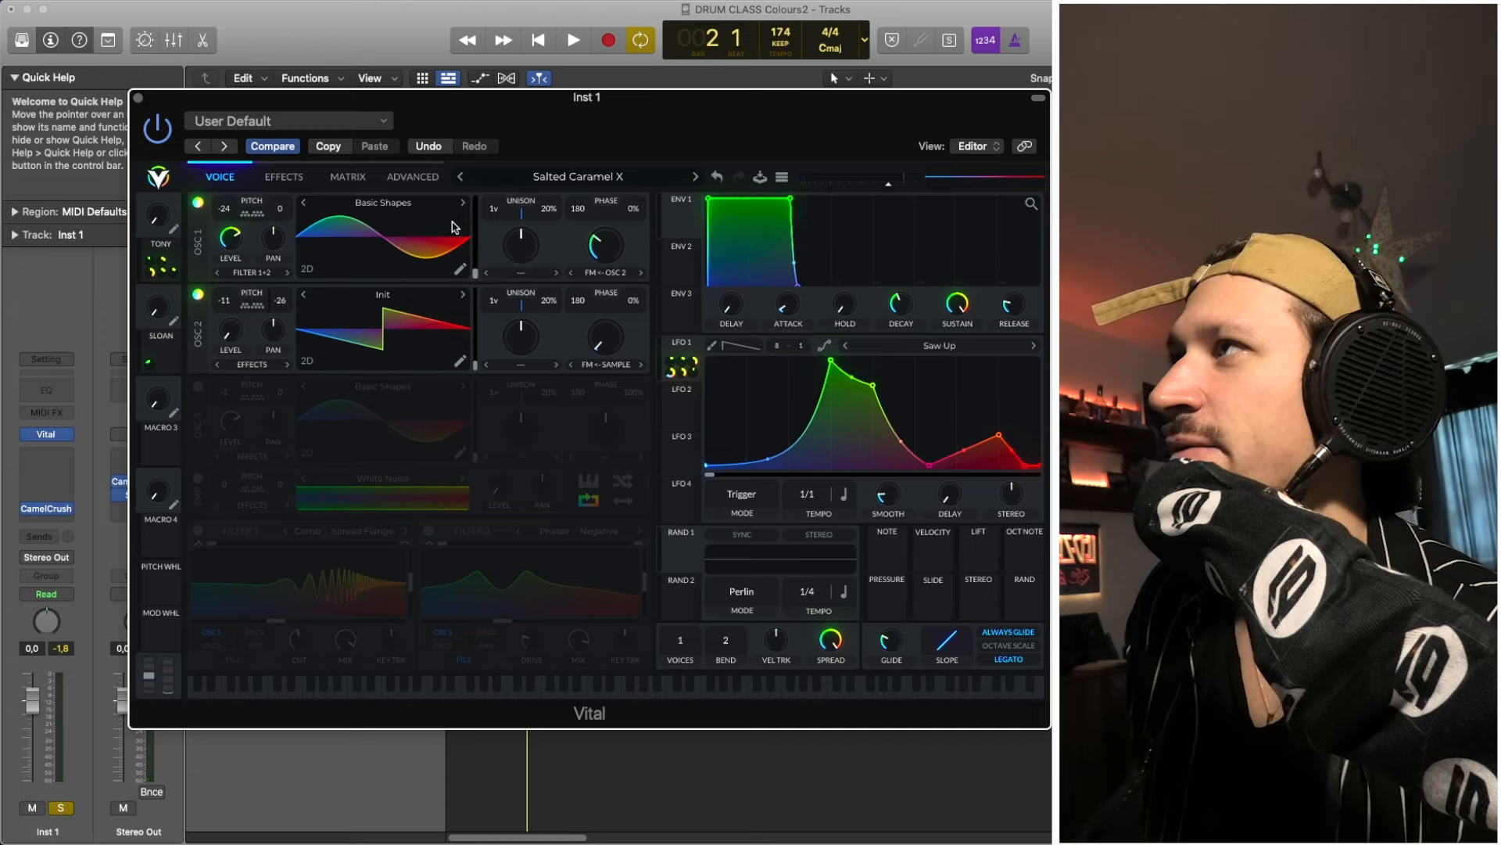
Audition the FM bass again and examine how LFO 1 modulates oscillator 2's pitch.
{"action": "key", "text": "space"}
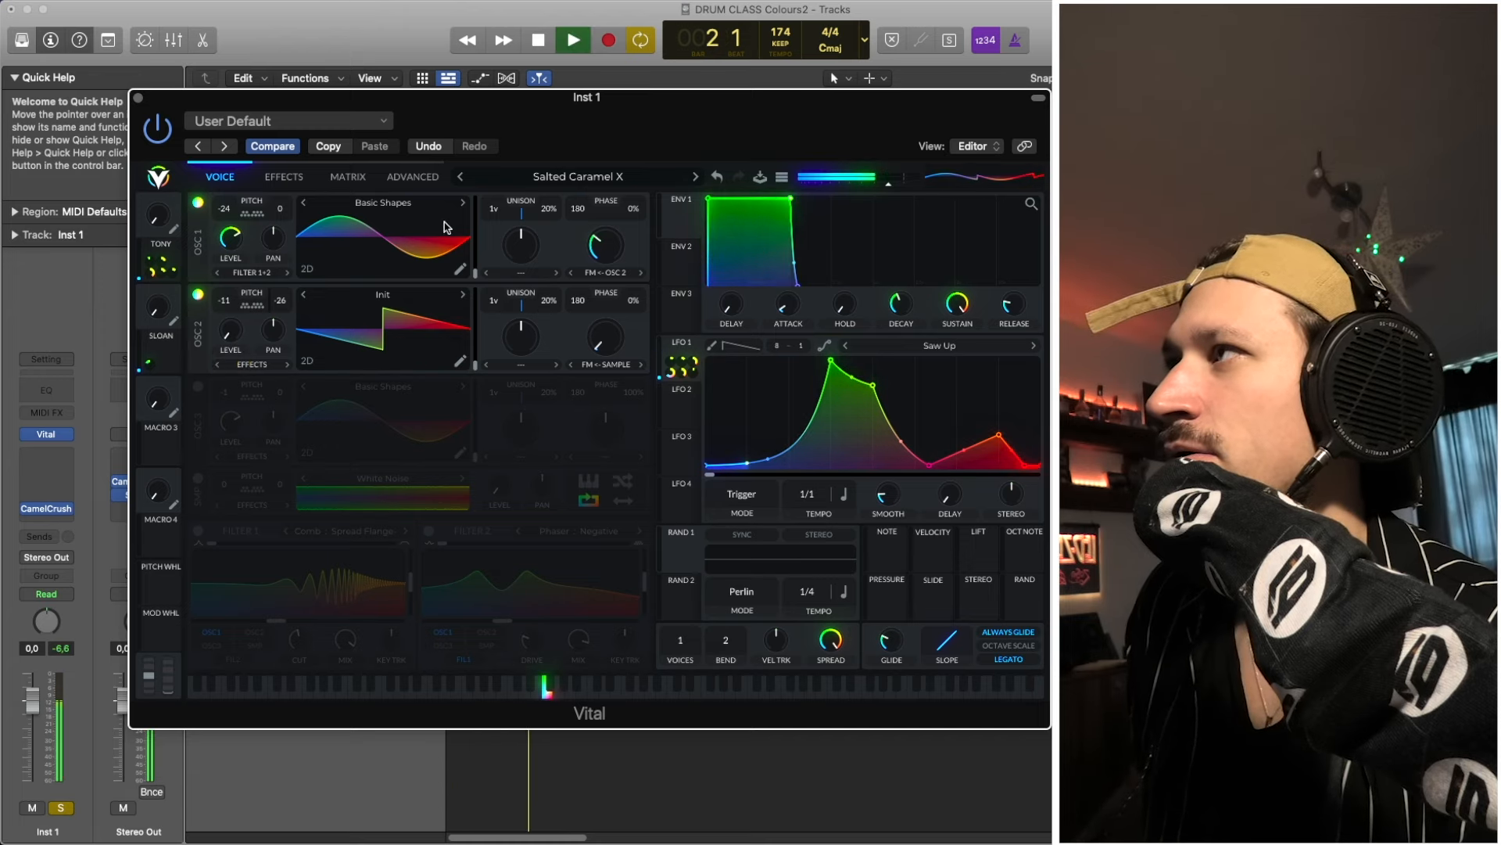
{"action": "key", "text": "space"}
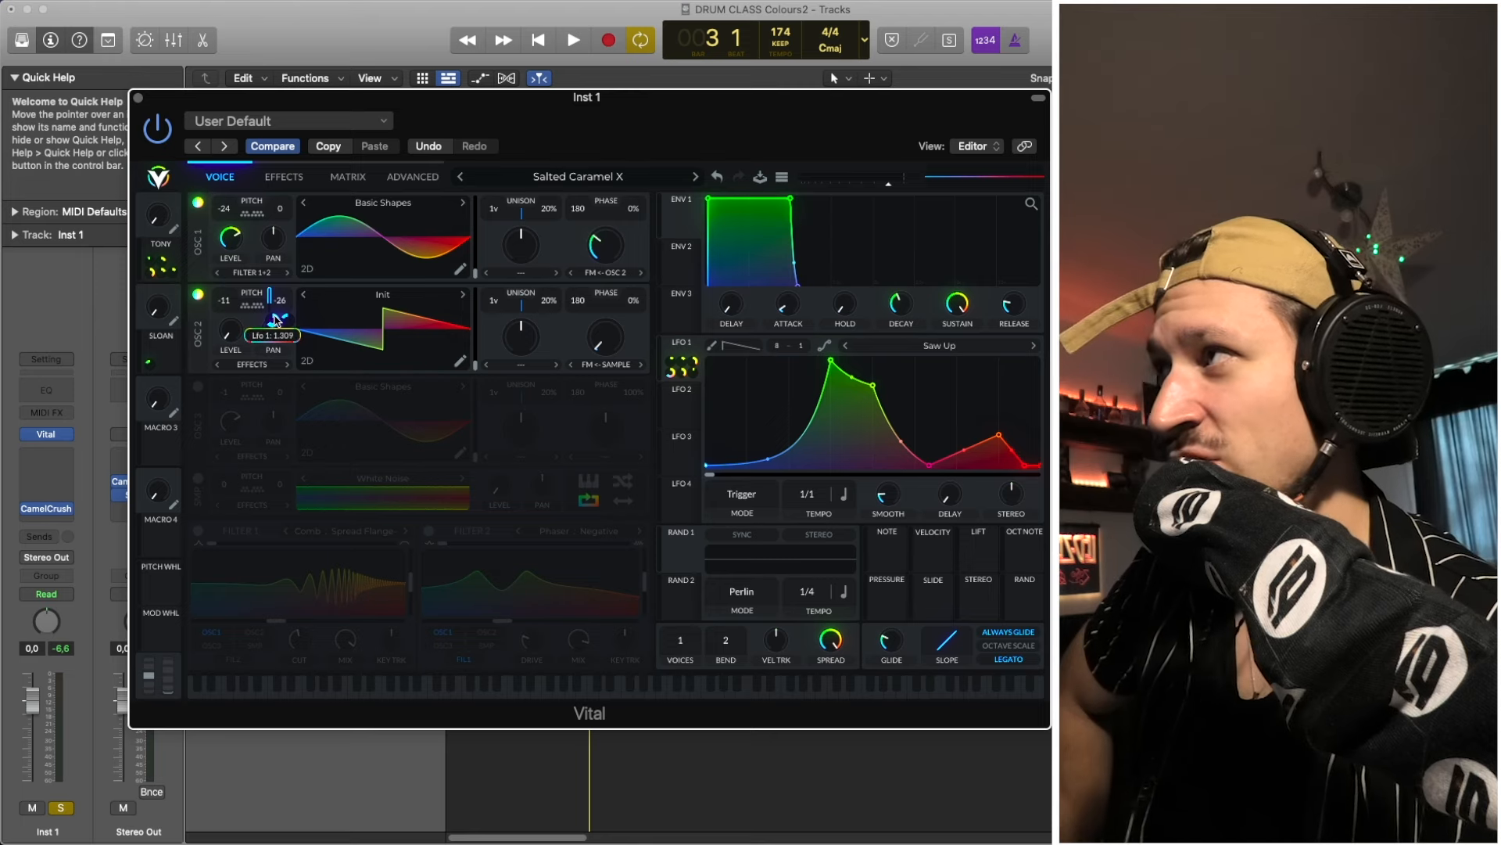
{"action": "right_click", "coordinate": [275, 321]}
{"action": "left_click", "coordinate": [313, 342]}
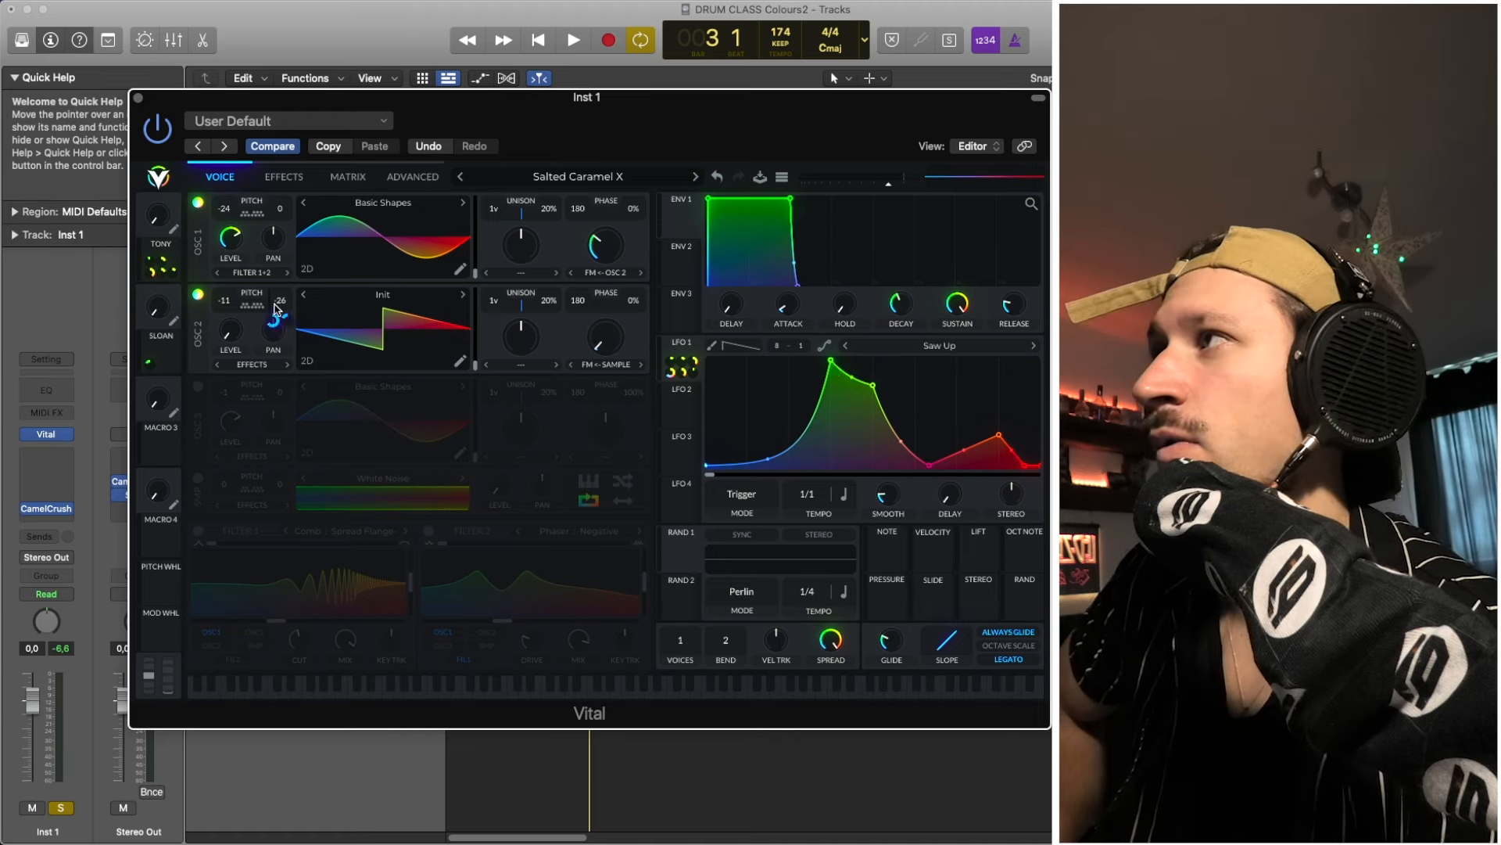
{"action": "mouse_move", "coordinate": [276, 314]}
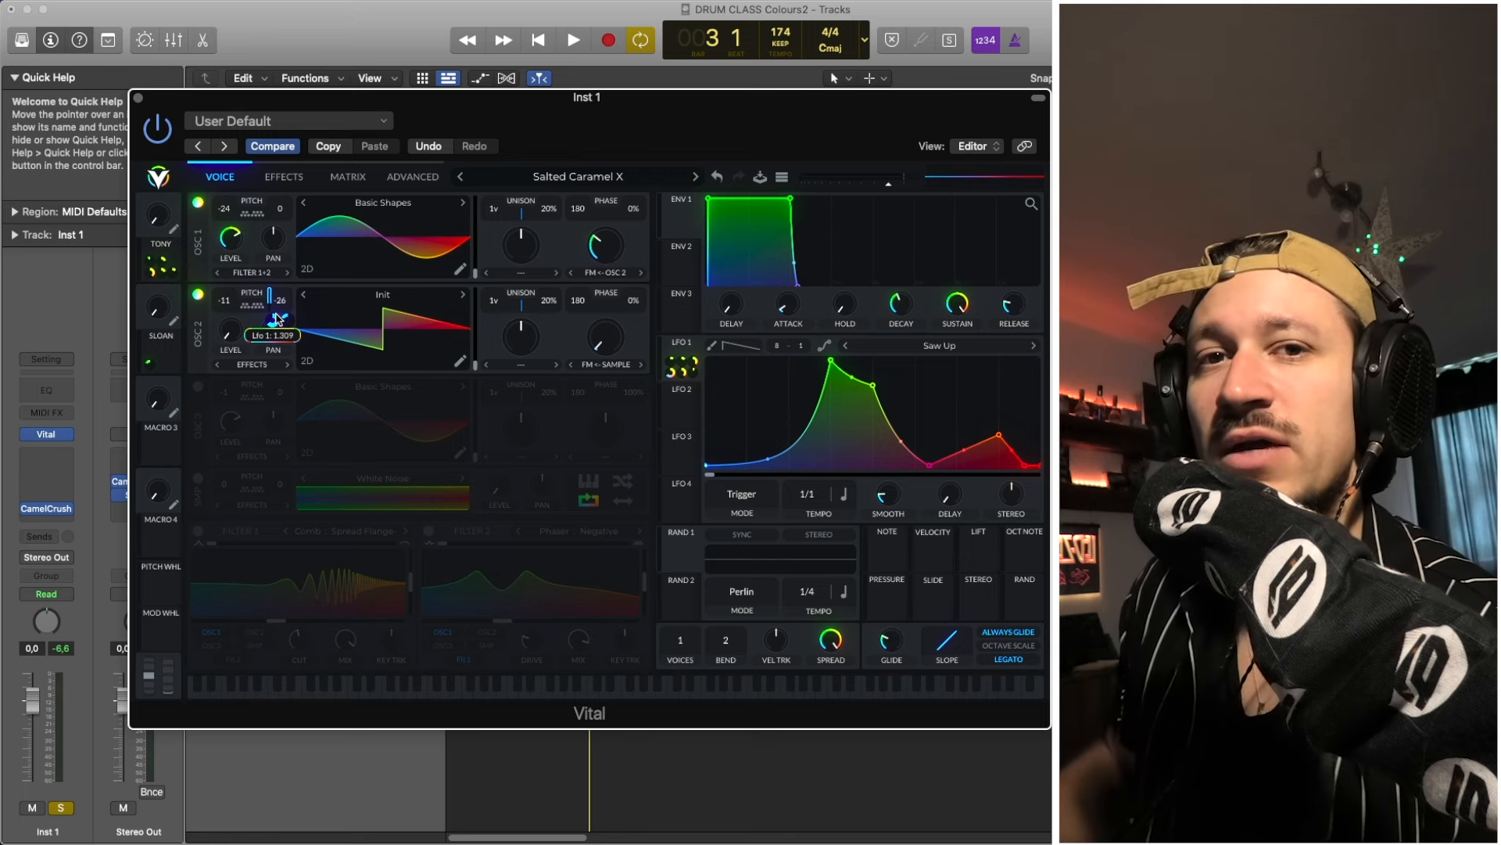
{"action": "key", "text": "space"}
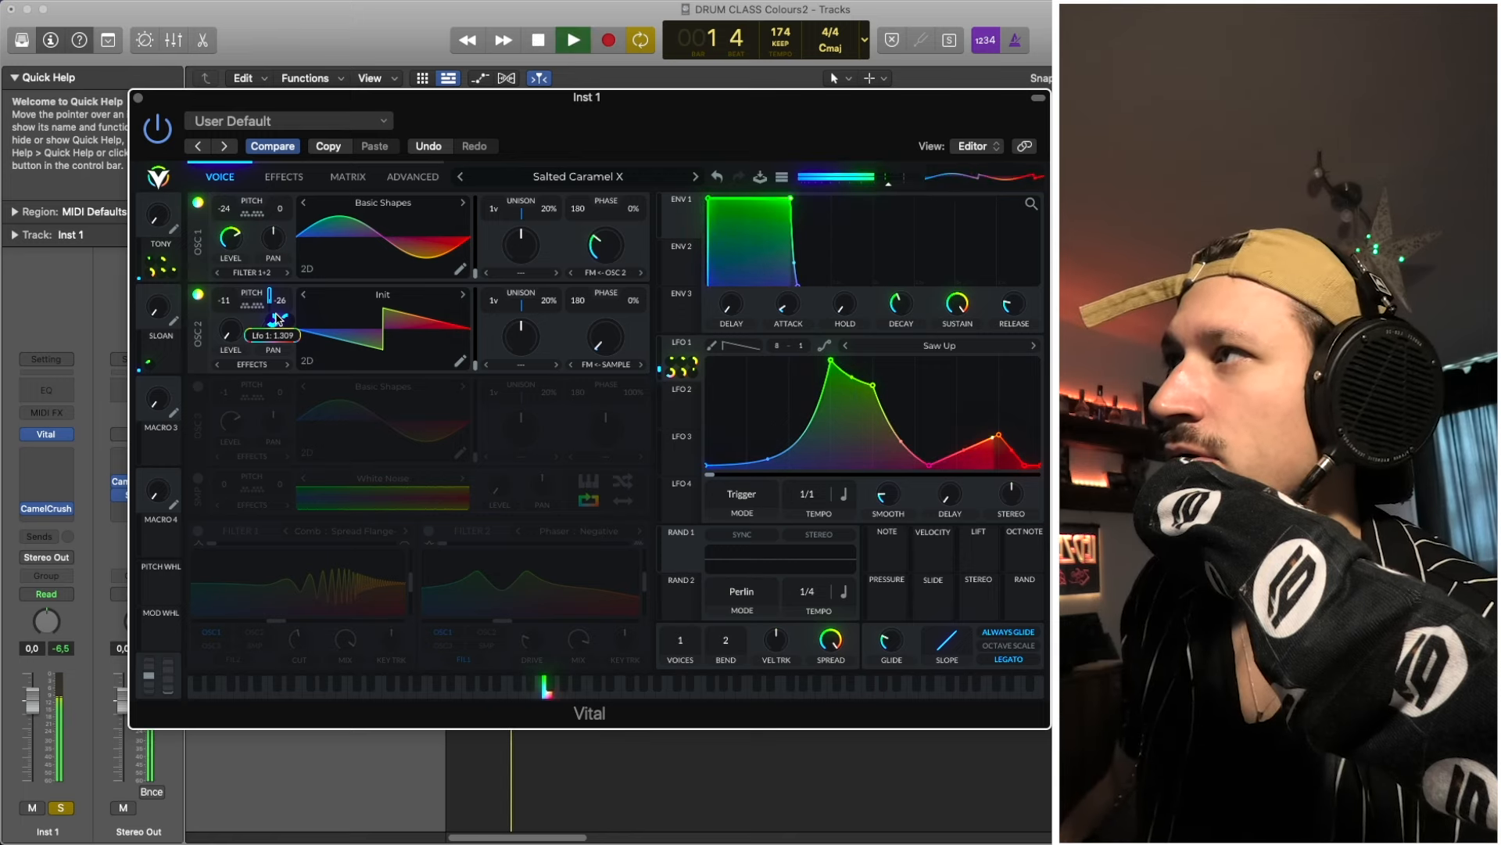
{"action": "key", "text": "space"}
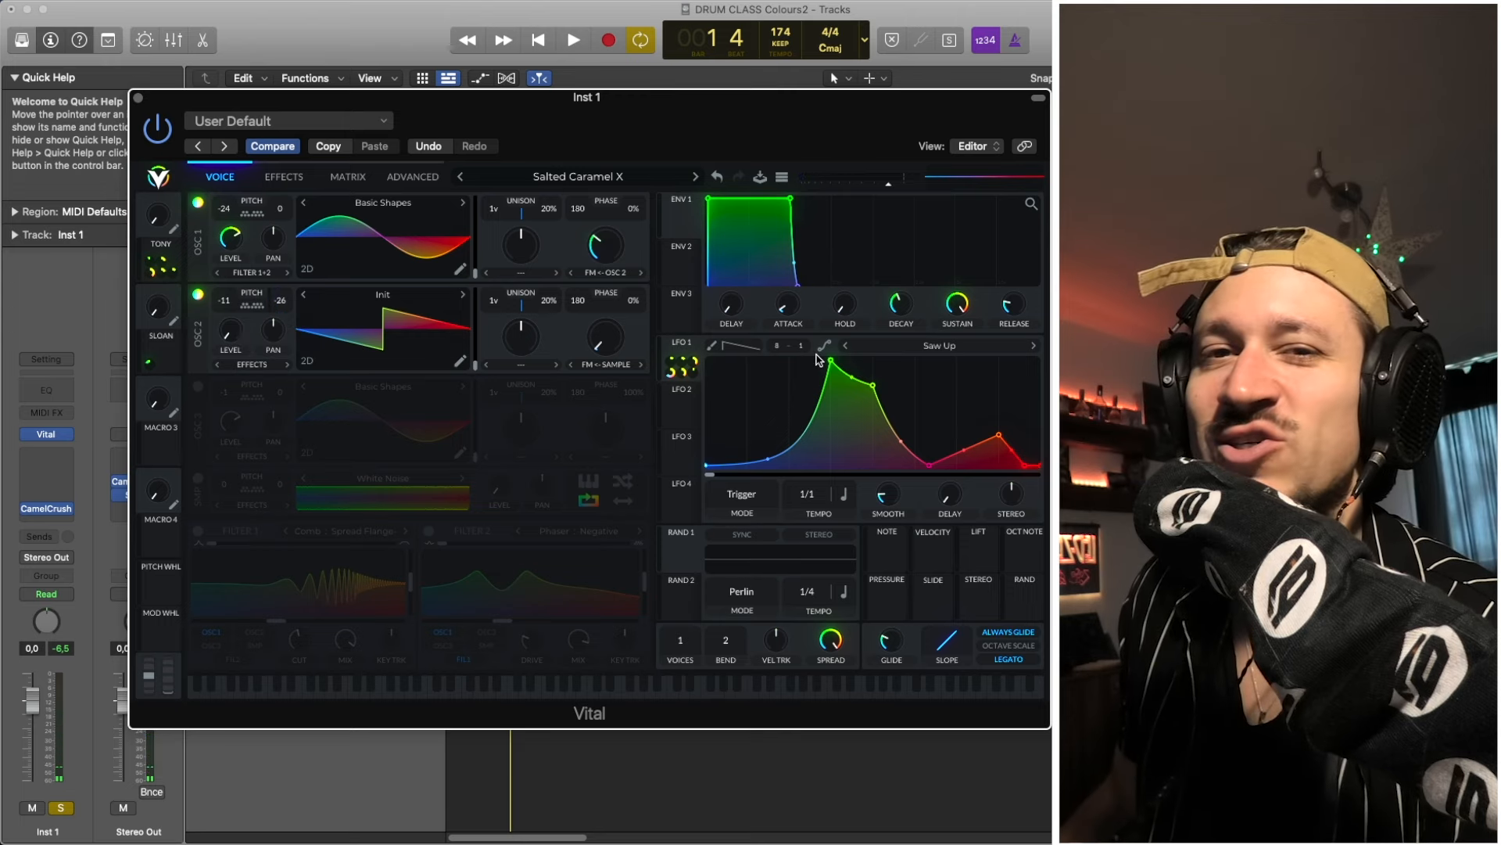
{"action": "key", "text": "space"}
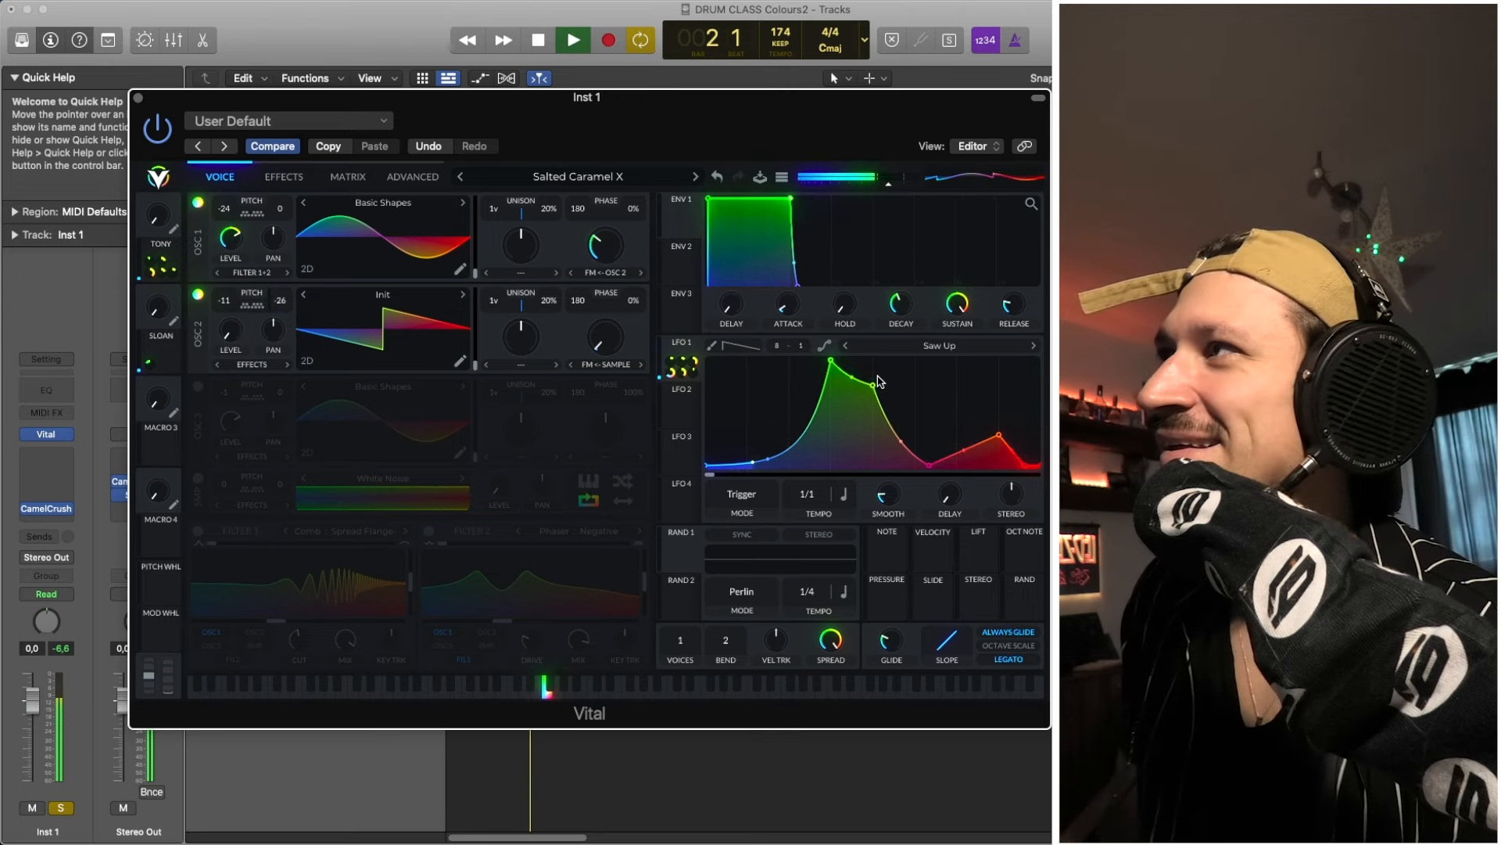
Audition the FM bass made by oscillators 1 and 2 without the noise sample.
{"action": "key", "text": "space"}
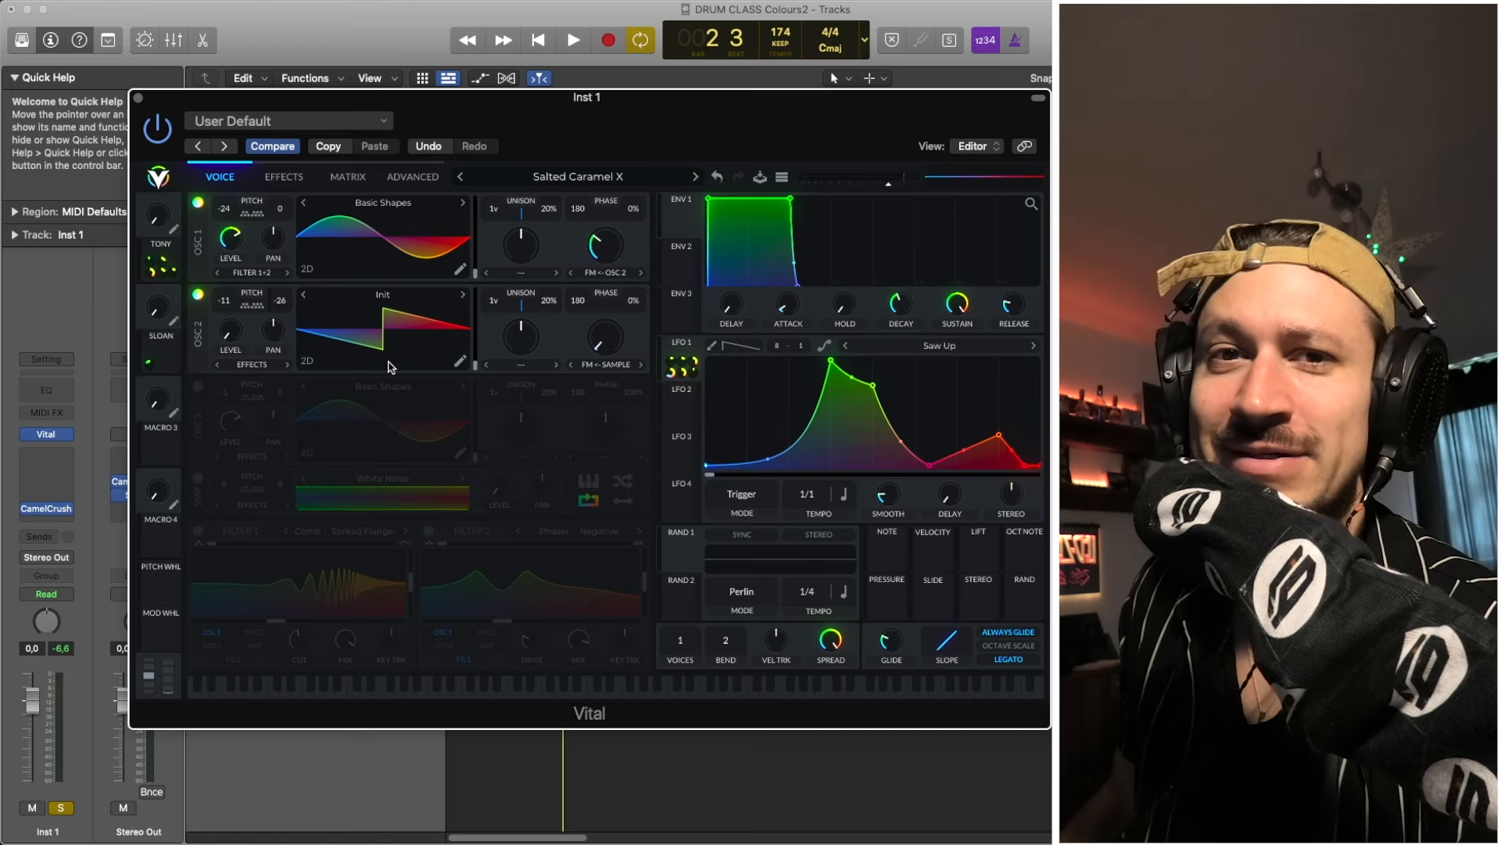
{"action": "key", "text": "space"}
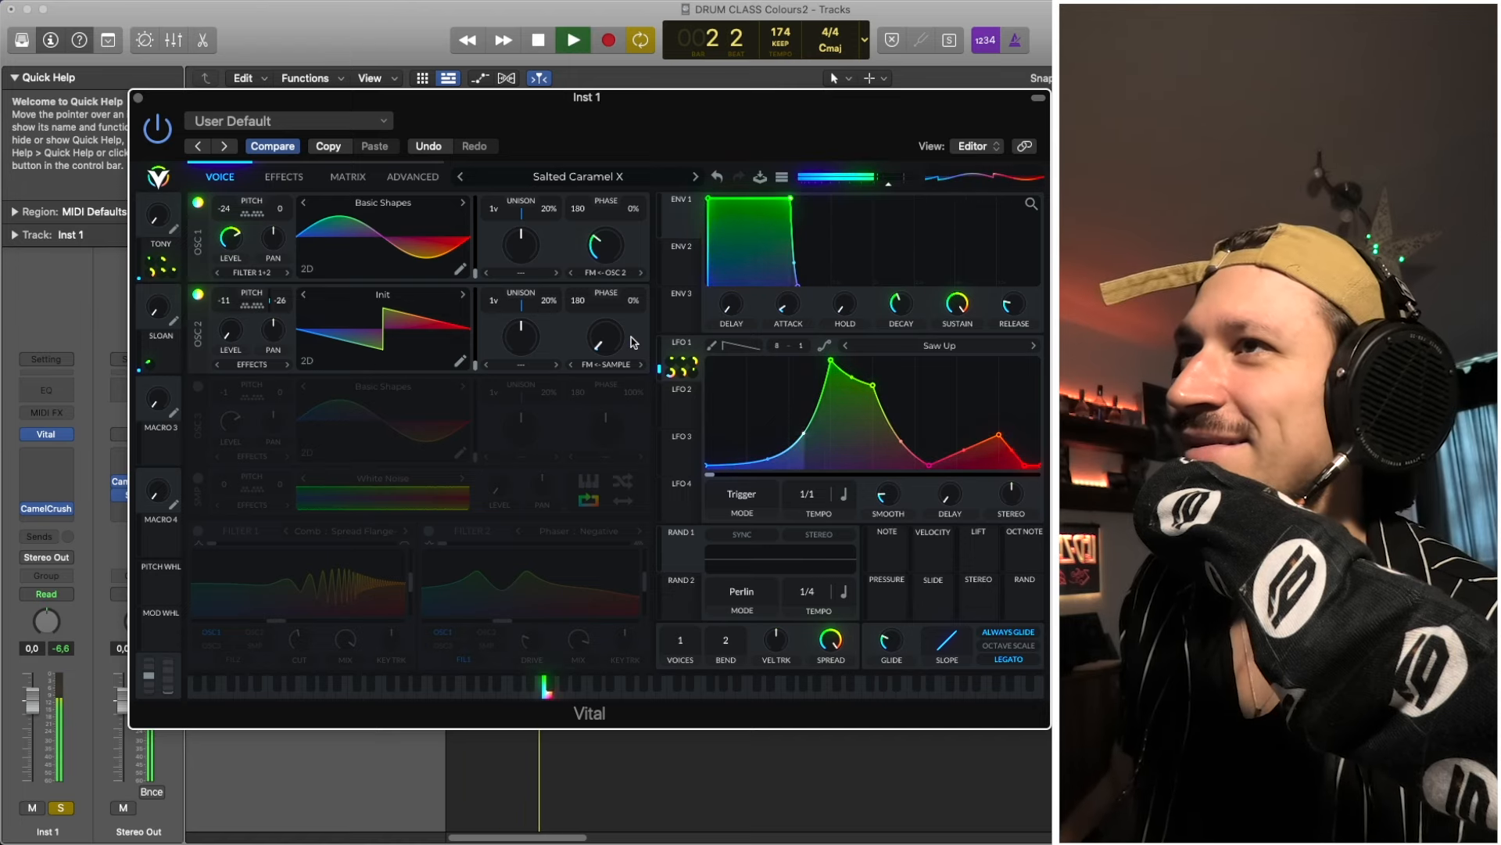
{"action": "key", "text": "space"}
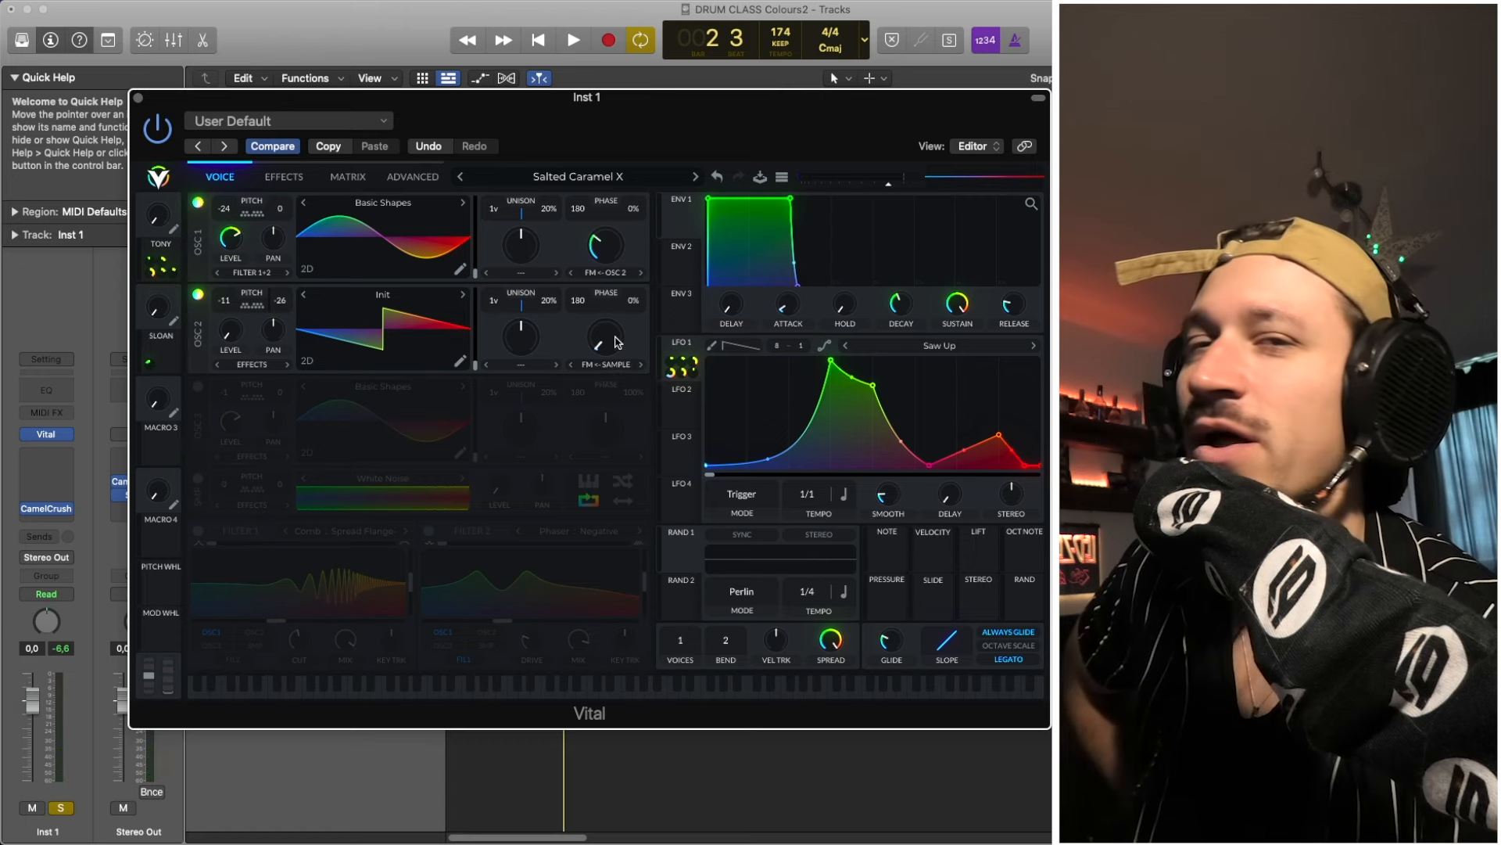
Switch on the White Noise sample, check its level, and play the bass line with it.
{"action": "mouse_move", "coordinate": [614, 352]}
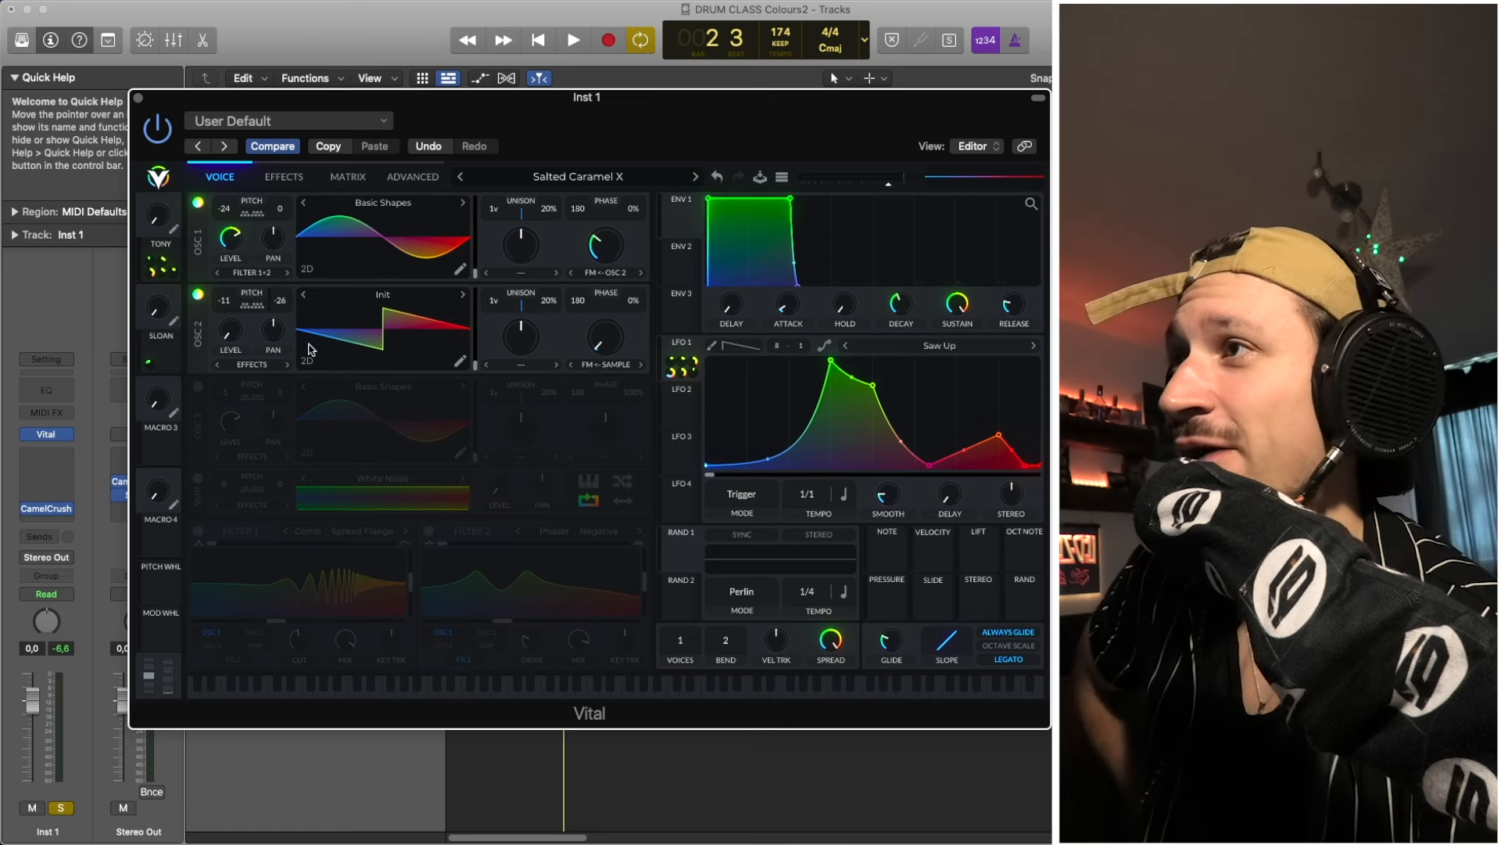
{"action": "left_click", "coordinate": [198, 480]}
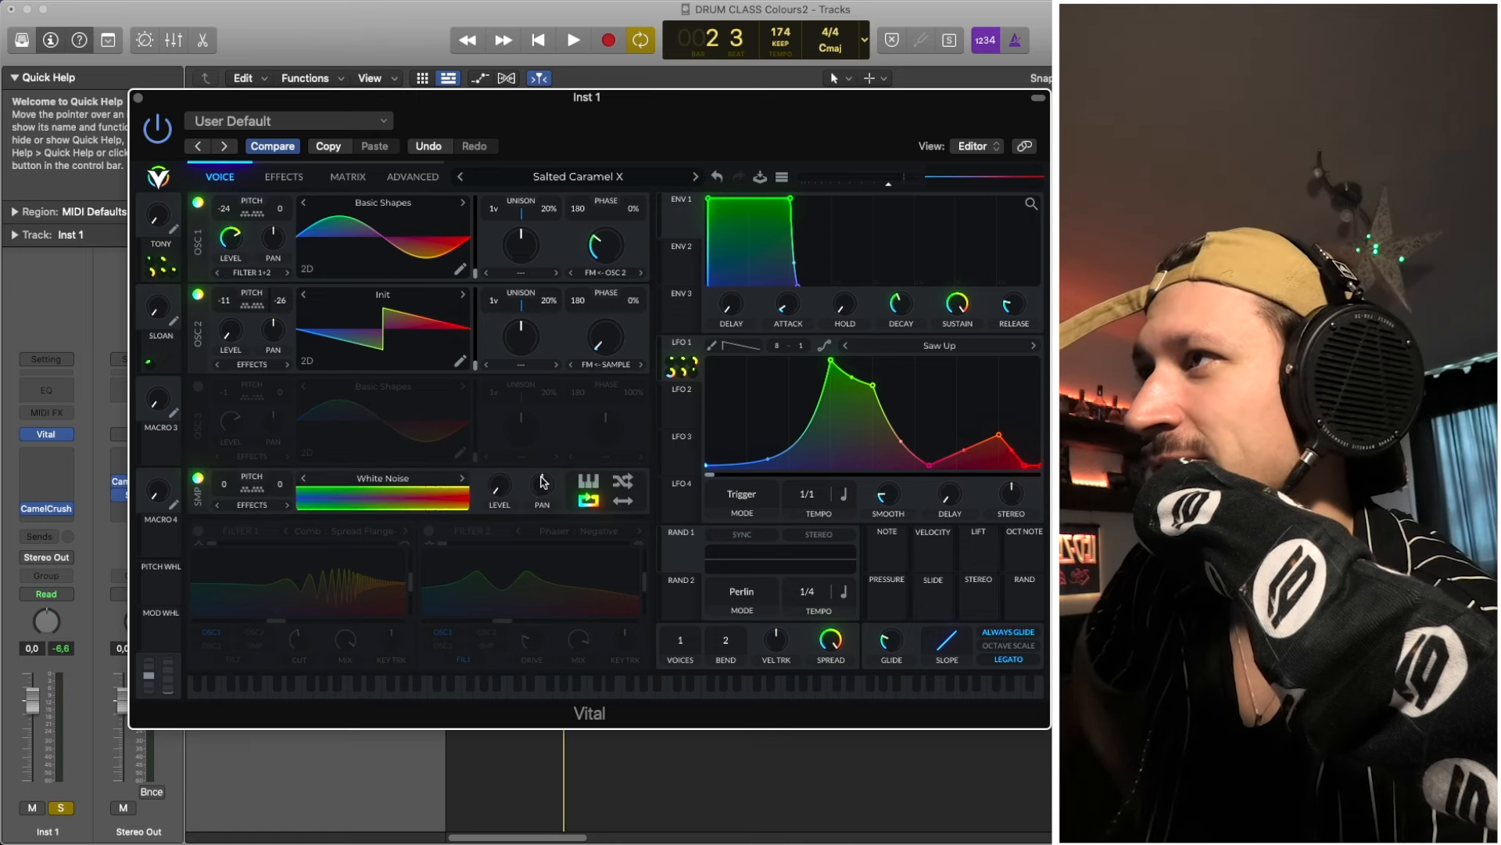
{"action": "mouse_move", "coordinate": [504, 497]}
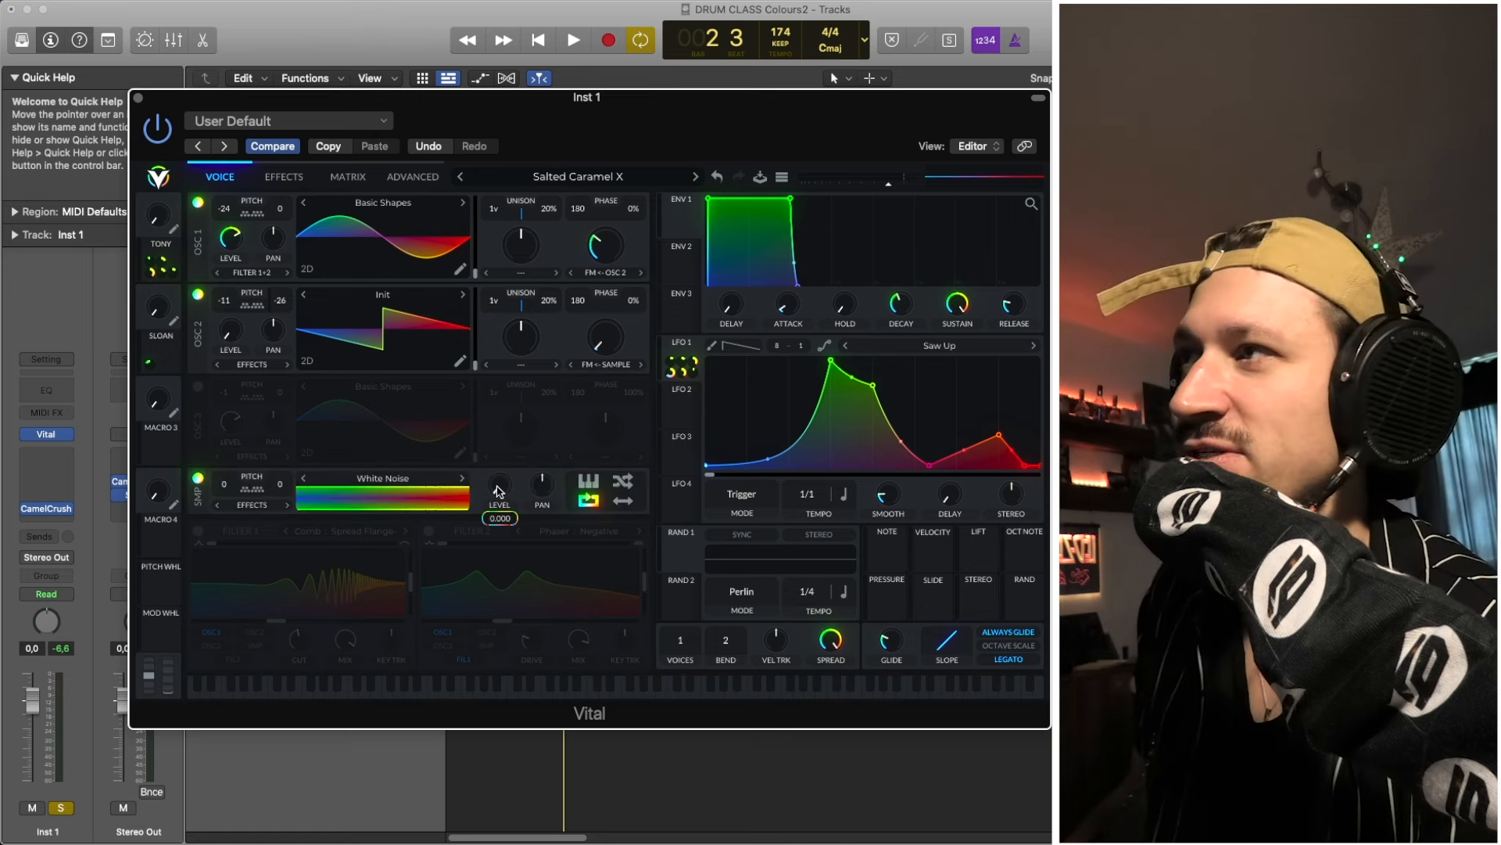
{"action": "key", "text": "space"}
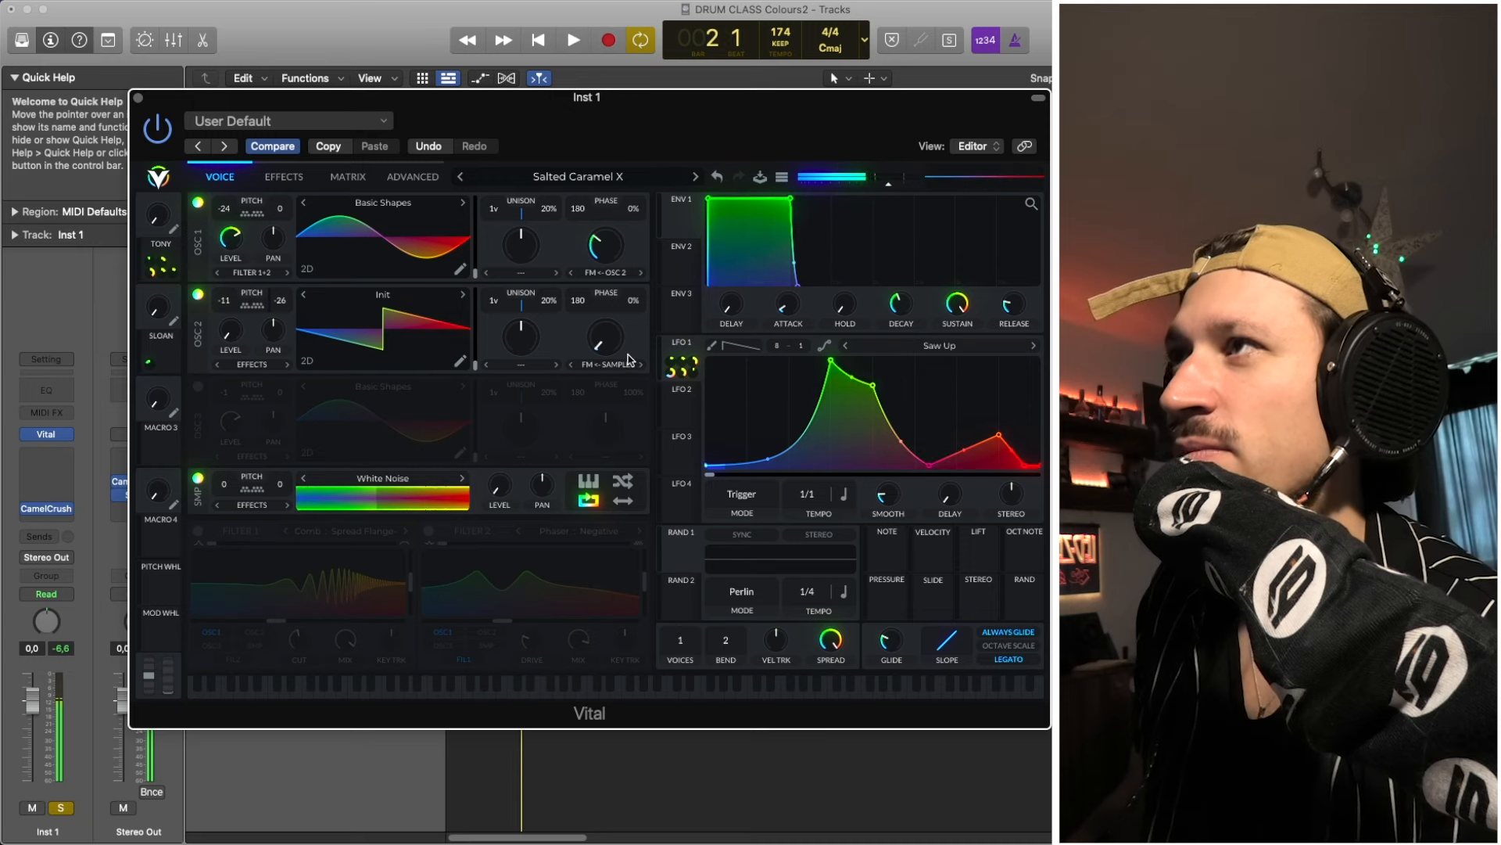
Compare the bass with oscillator 2's FM from the sample removed and set back to FM ← Sample.
{"action": "left_click", "coordinate": [628, 362]}
{"action": "left_click", "coordinate": [633, 384]}
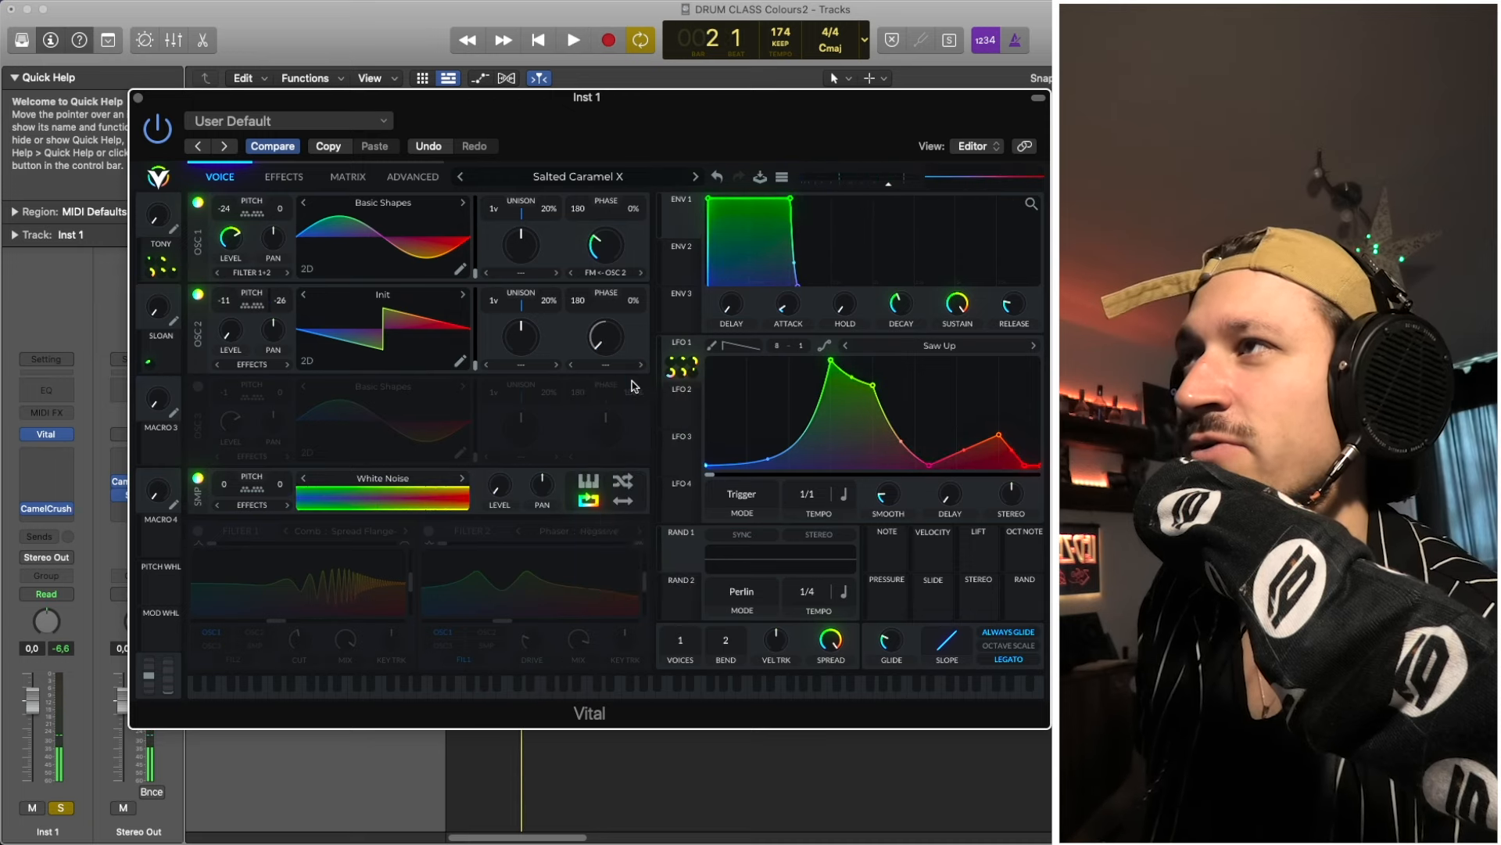
{"action": "key", "text": "space"}
{"action": "left_click", "coordinate": [606, 365]}
{"action": "left_click", "coordinate": [612, 526]}
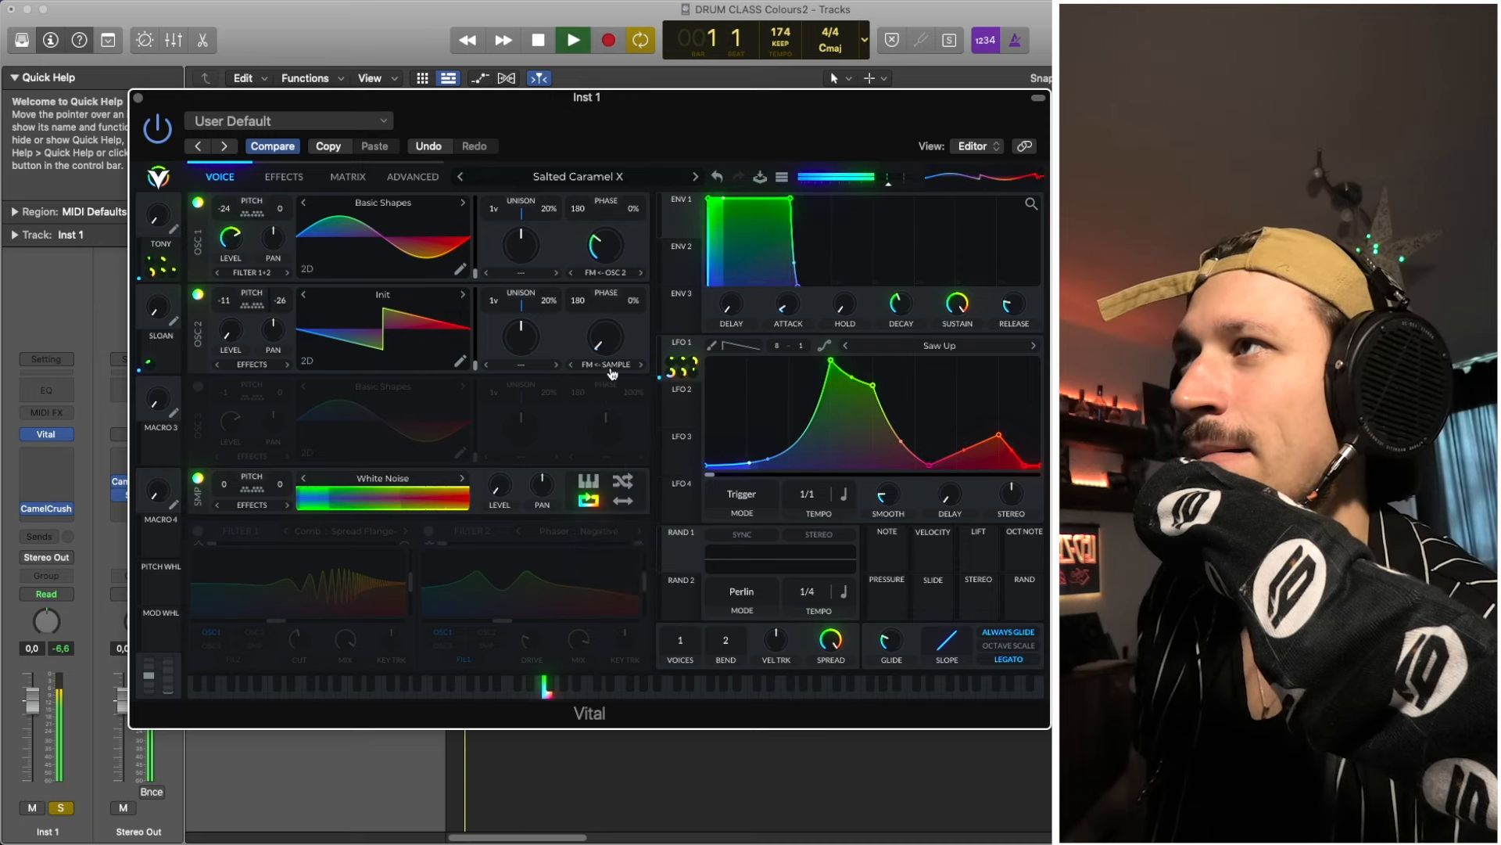
Audition how the white noise FM on oscillator 2 colours the bass line.
{"action": "key", "text": "space"}
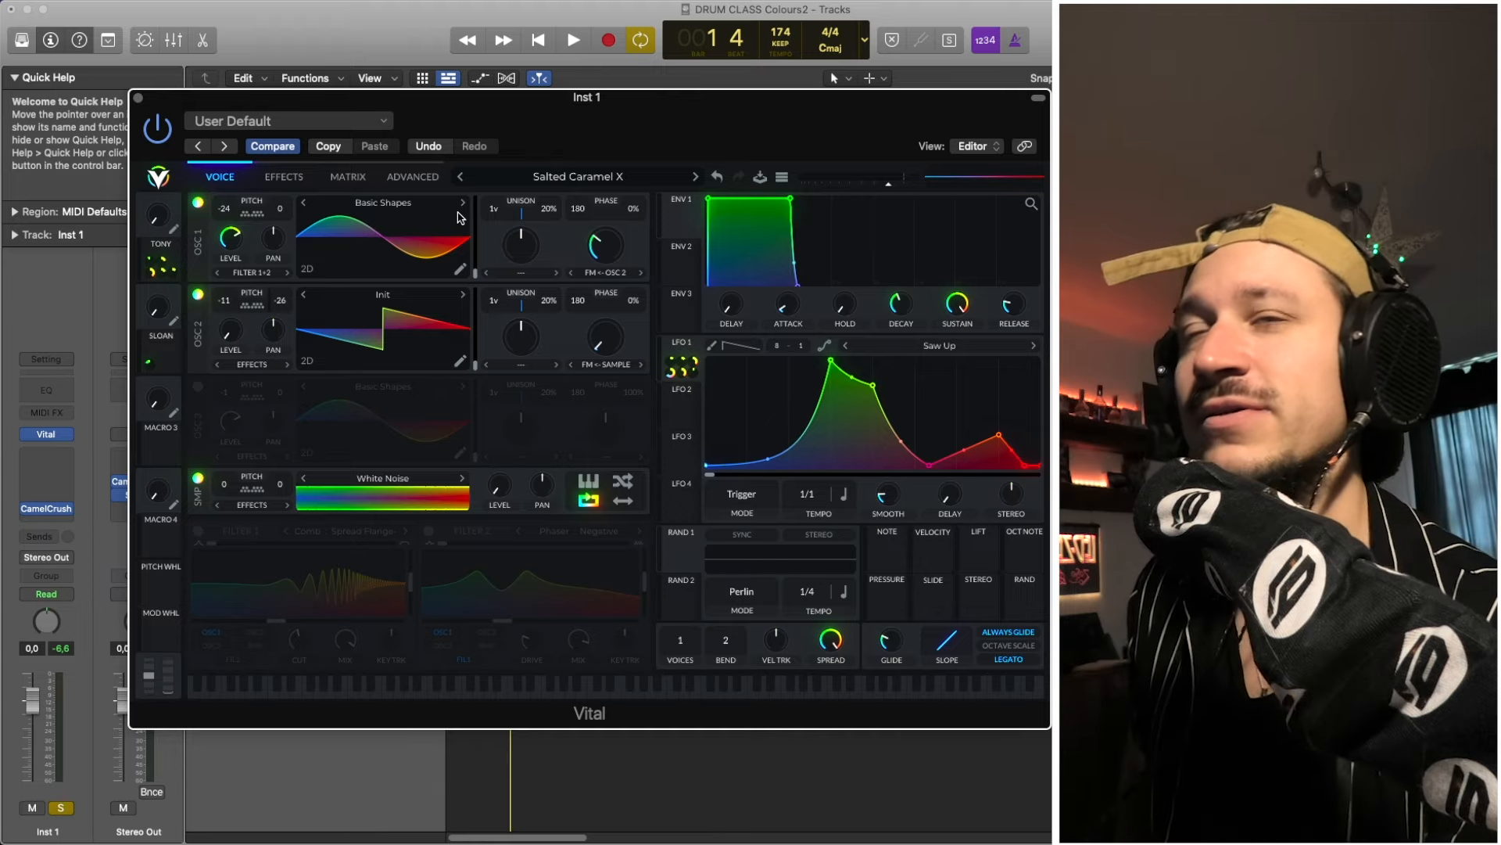
{"action": "key", "text": "space"}
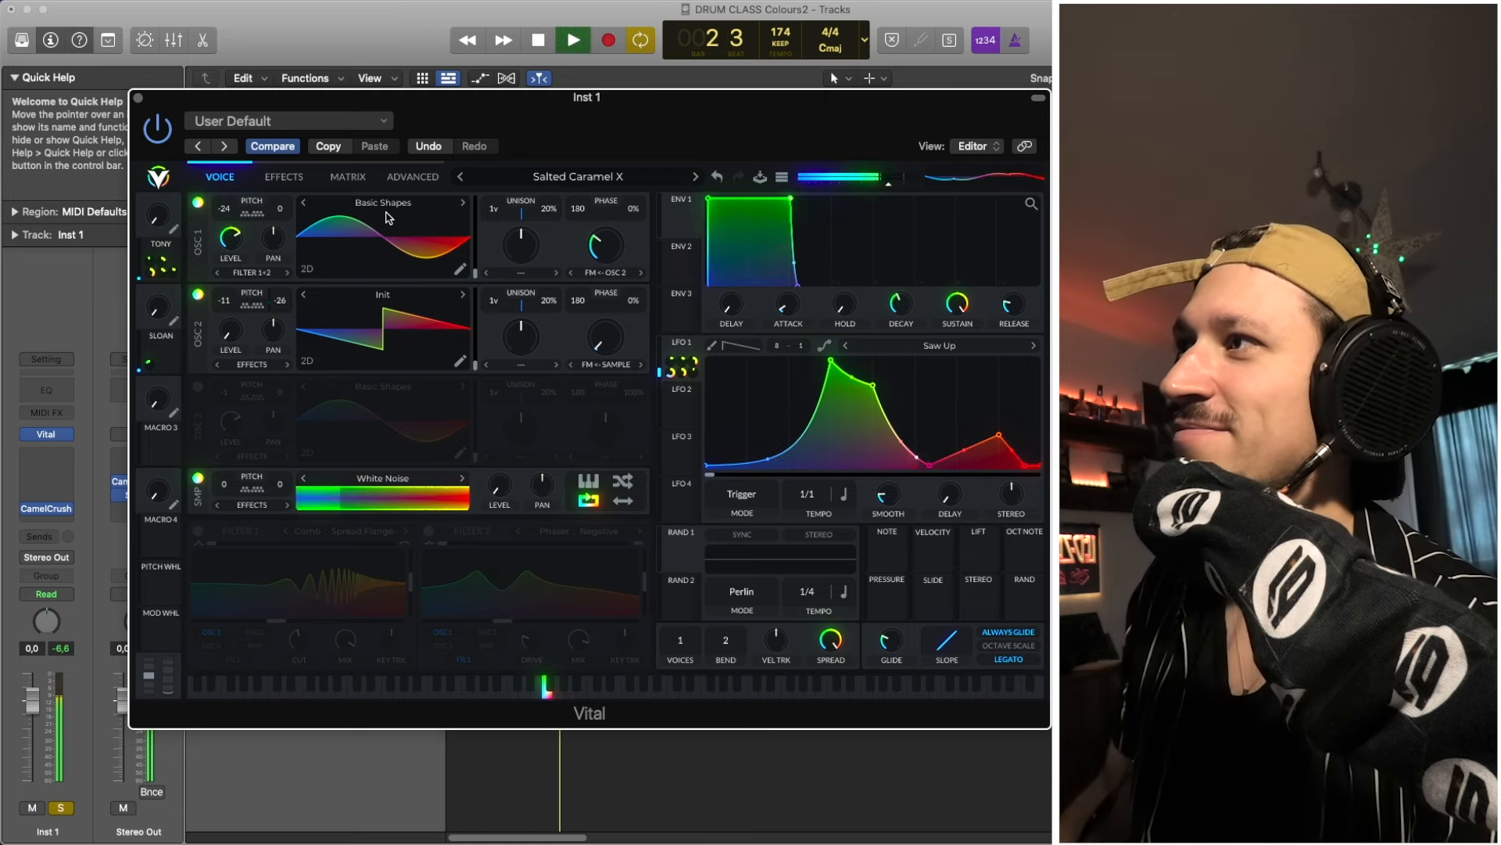
{"action": "key", "text": "space"}
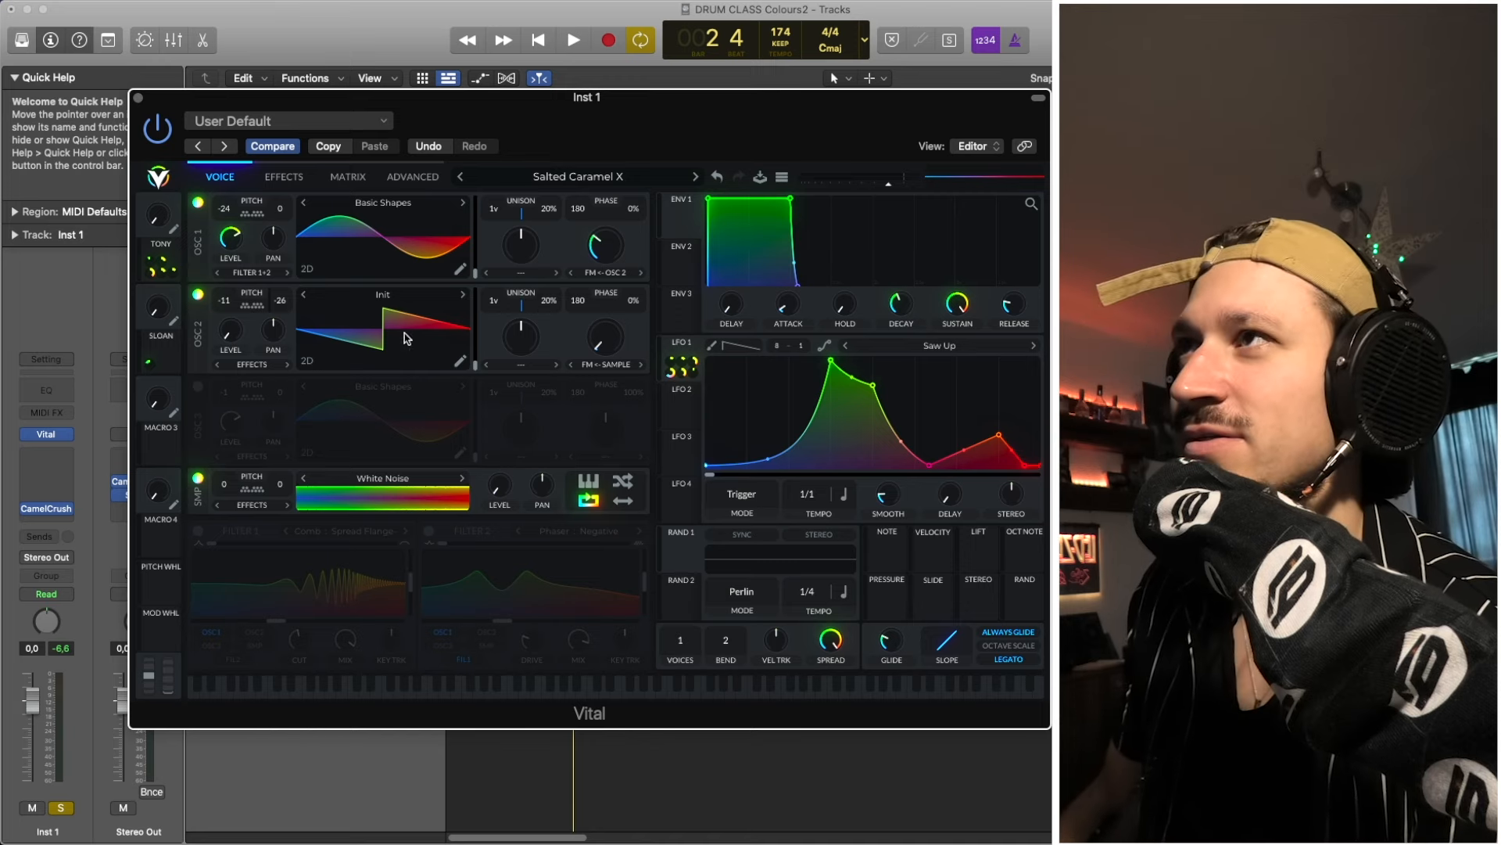
{"action": "key", "text": "space"}
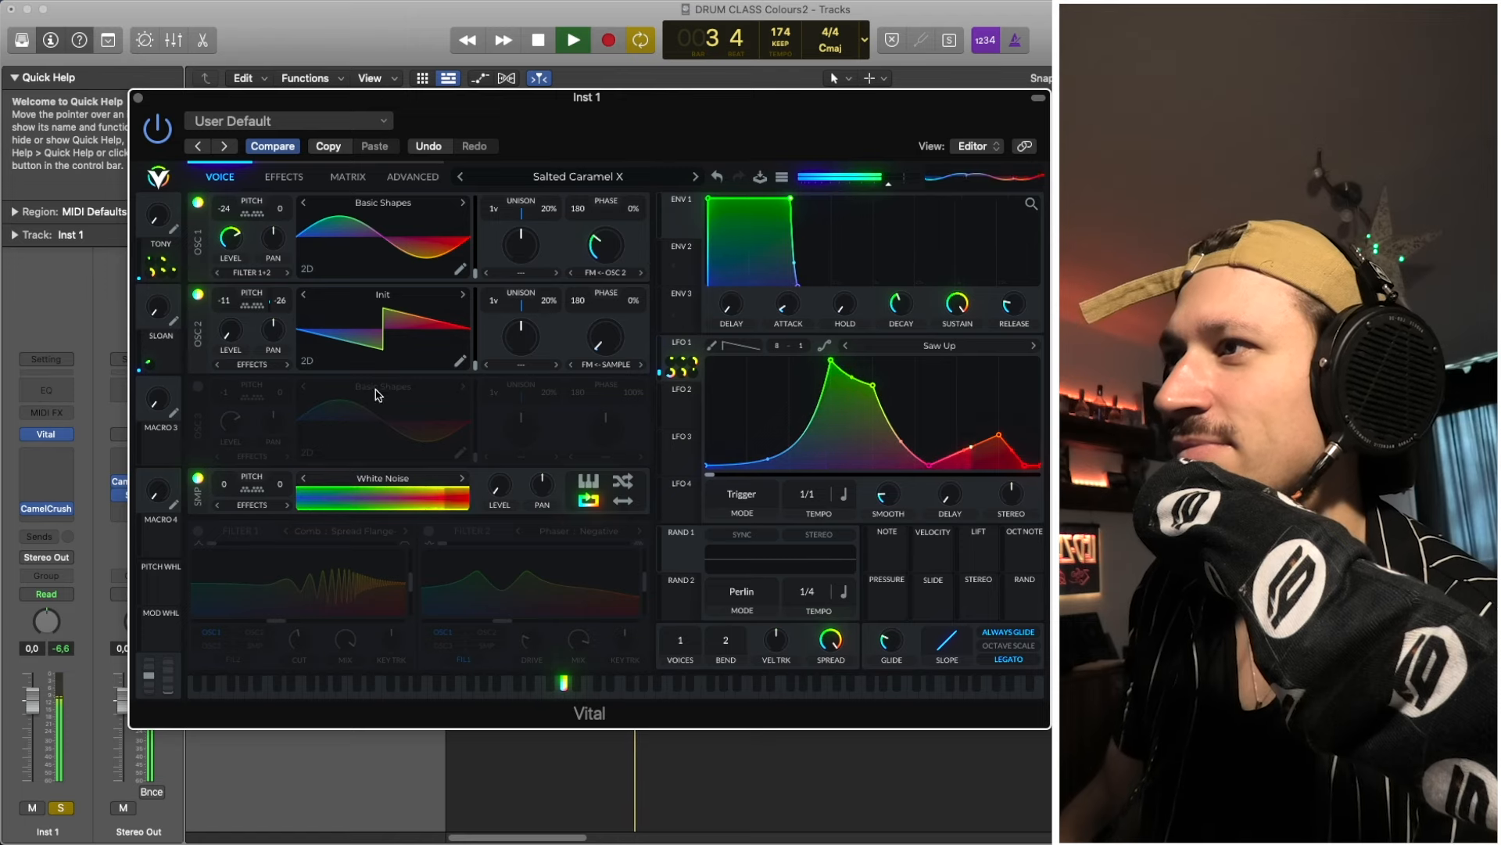
{"action": "key", "text": "space"}
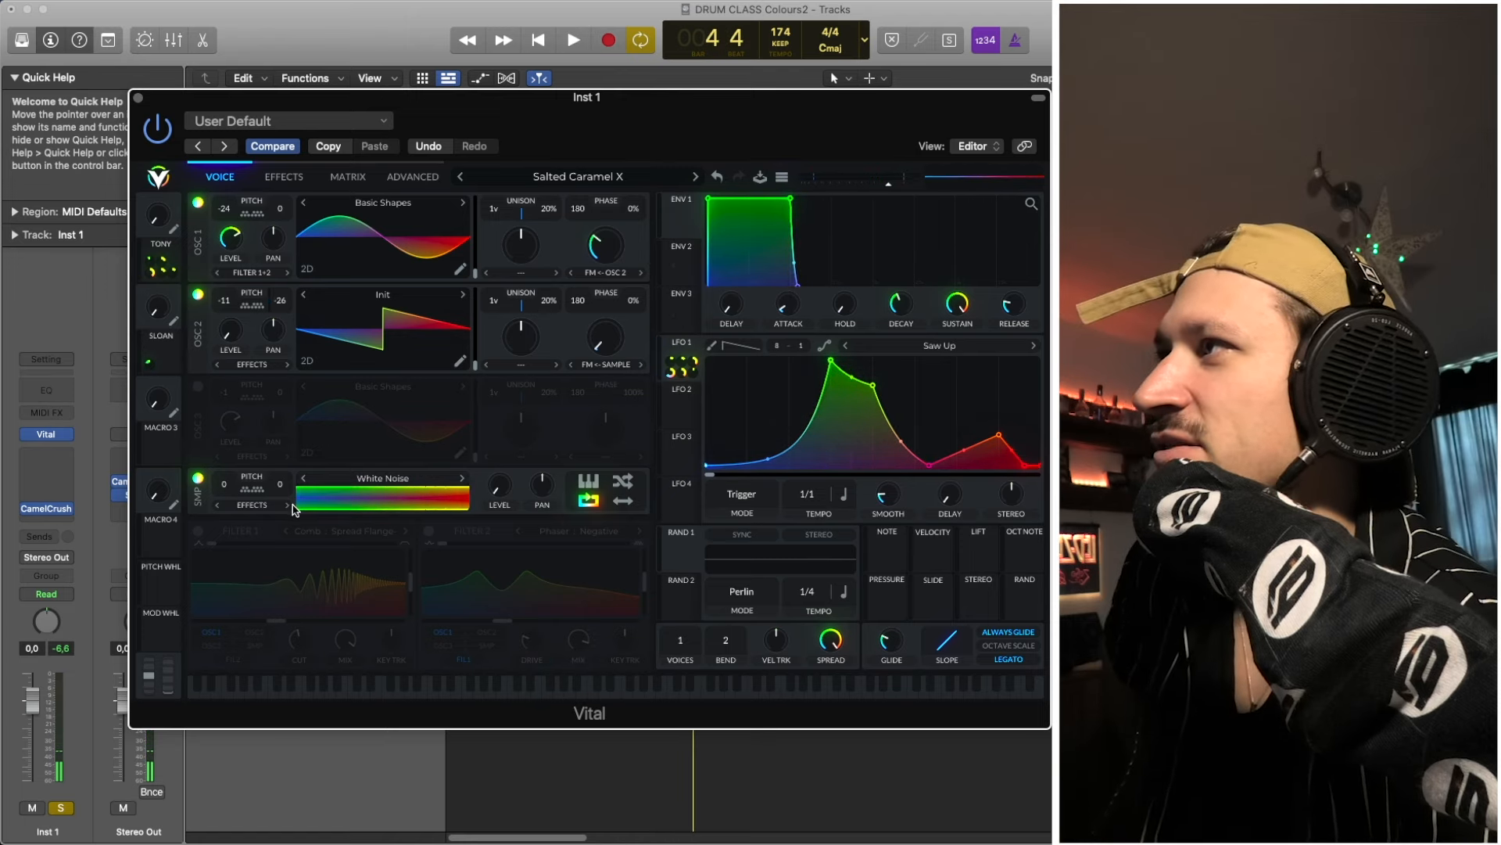
Switch on filter 1, the Comb : Spread Flange type, after a look at the effects list, and play the bass through it.
{"action": "left_click", "coordinate": [199, 531]}
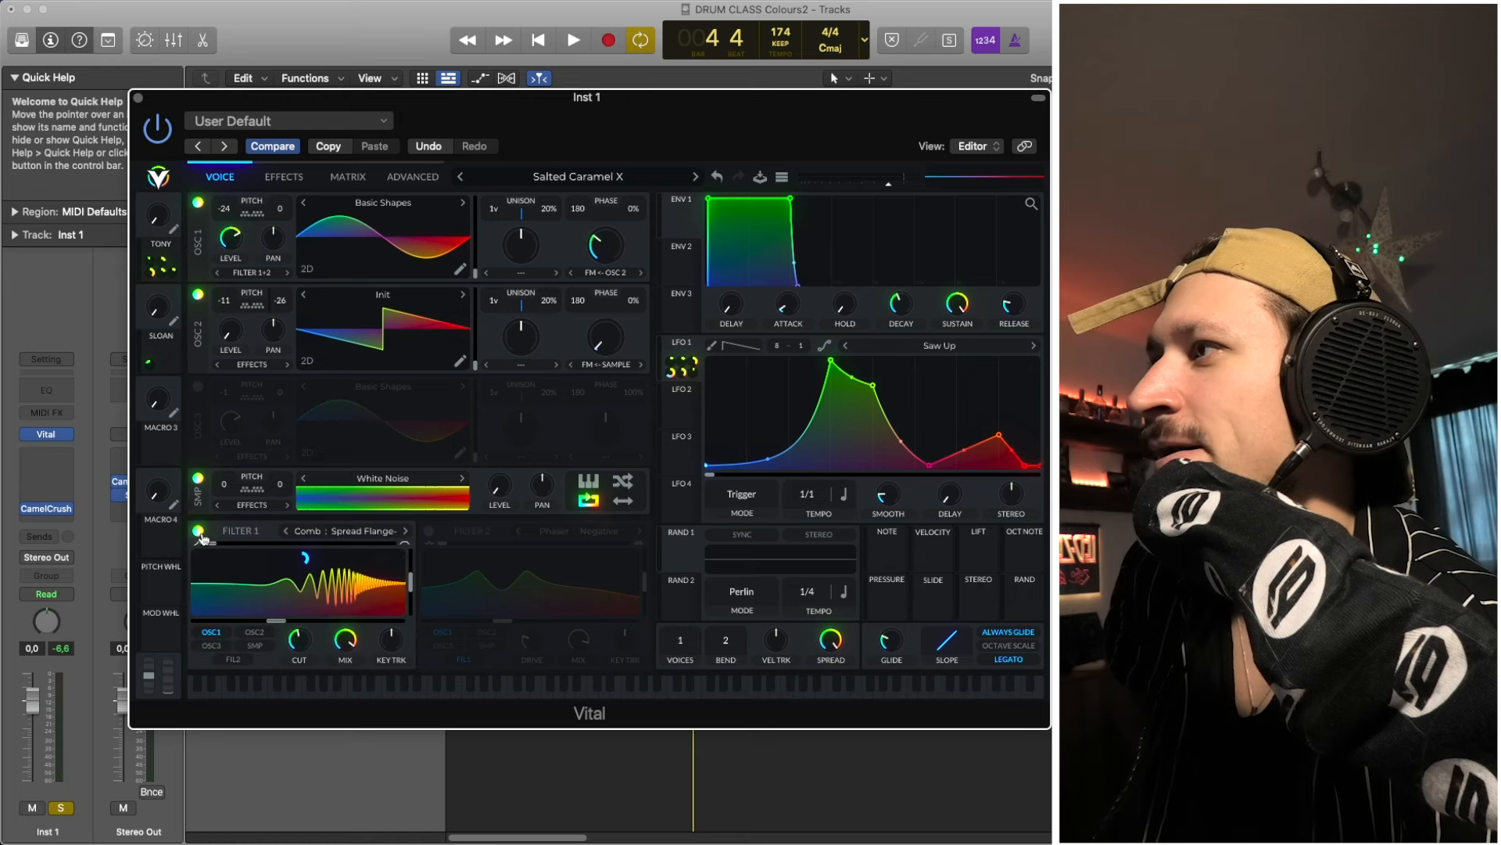
{"action": "left_click", "coordinate": [286, 173]}
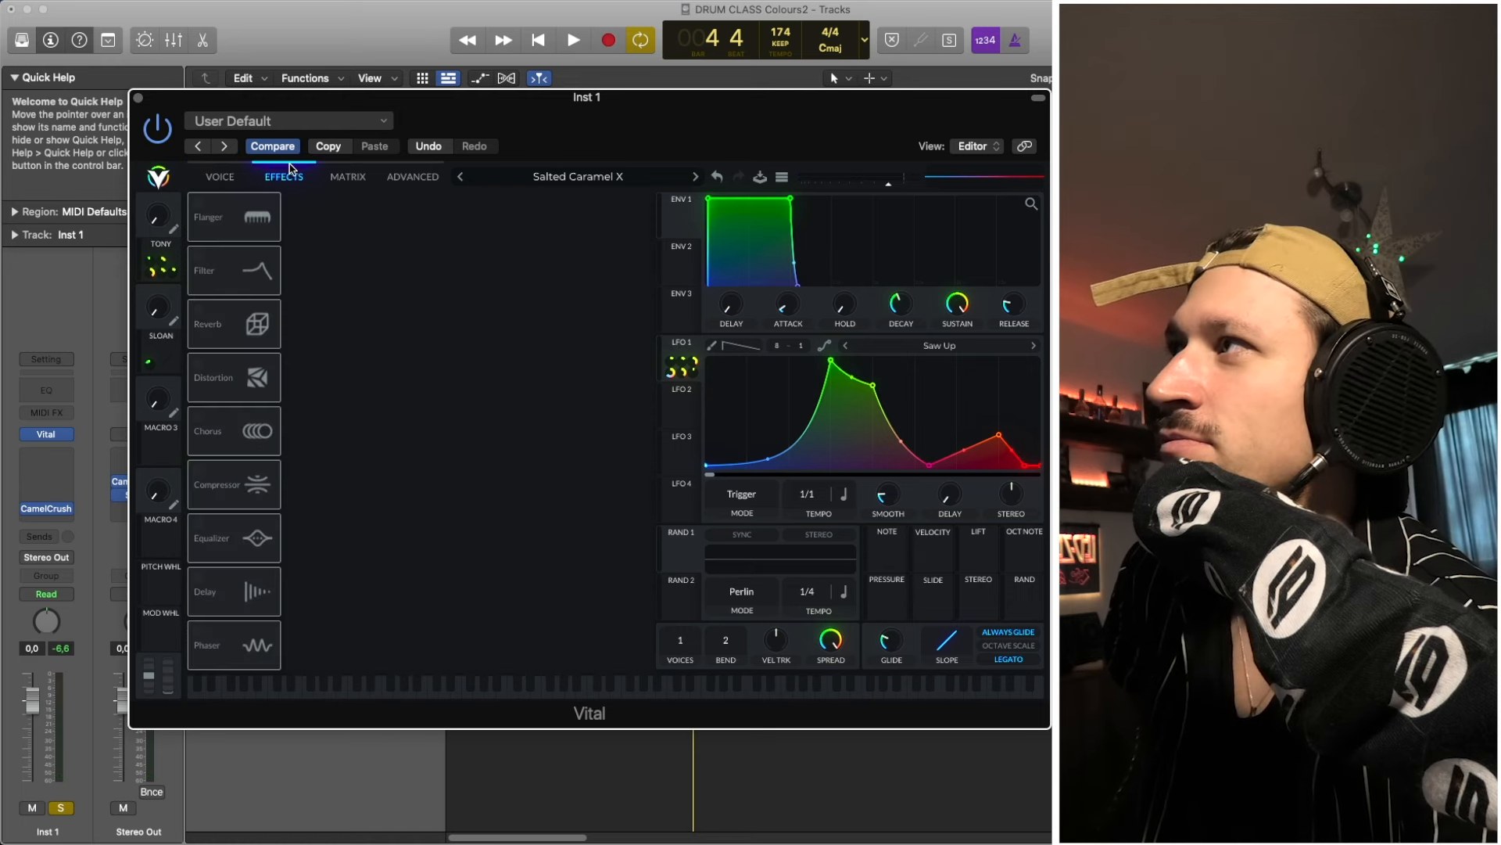
{"action": "left_click", "coordinate": [244, 181]}
{"action": "left_click", "coordinate": [198, 532]}
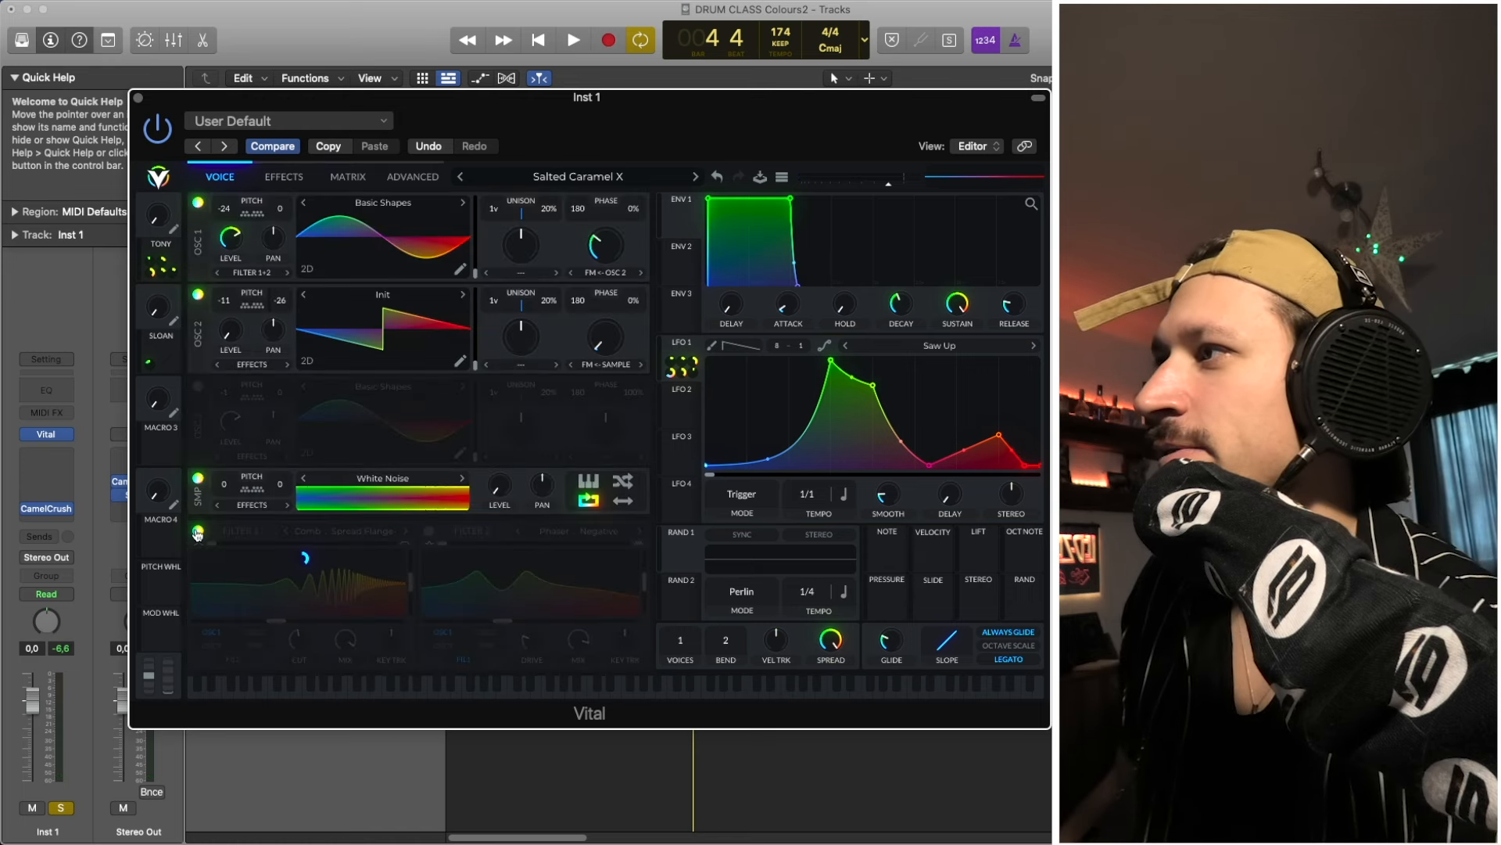
{"action": "left_click", "coordinate": [198, 533]}
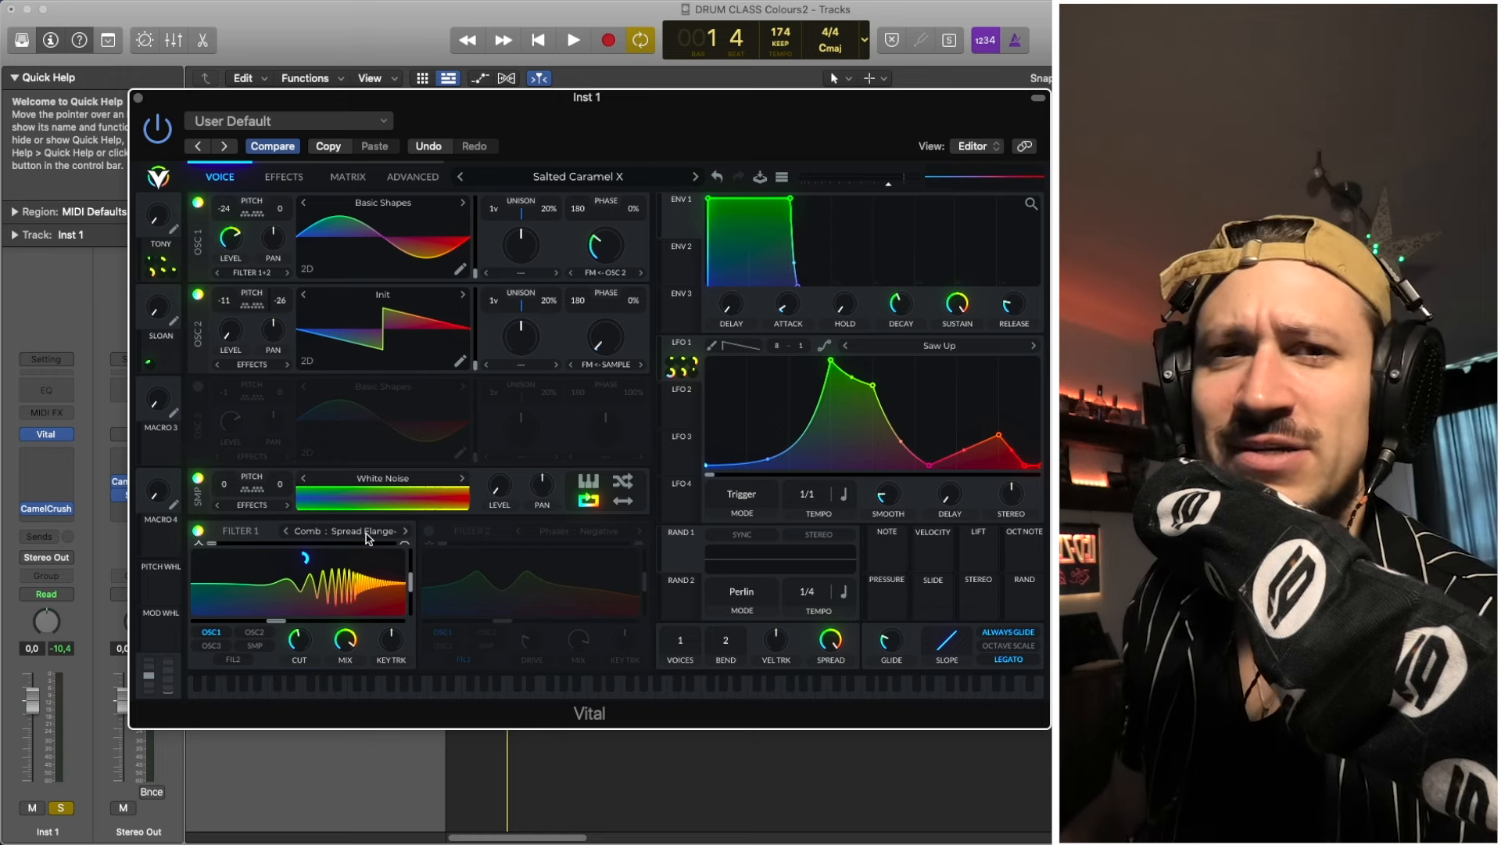
{"action": "key", "text": "space"}
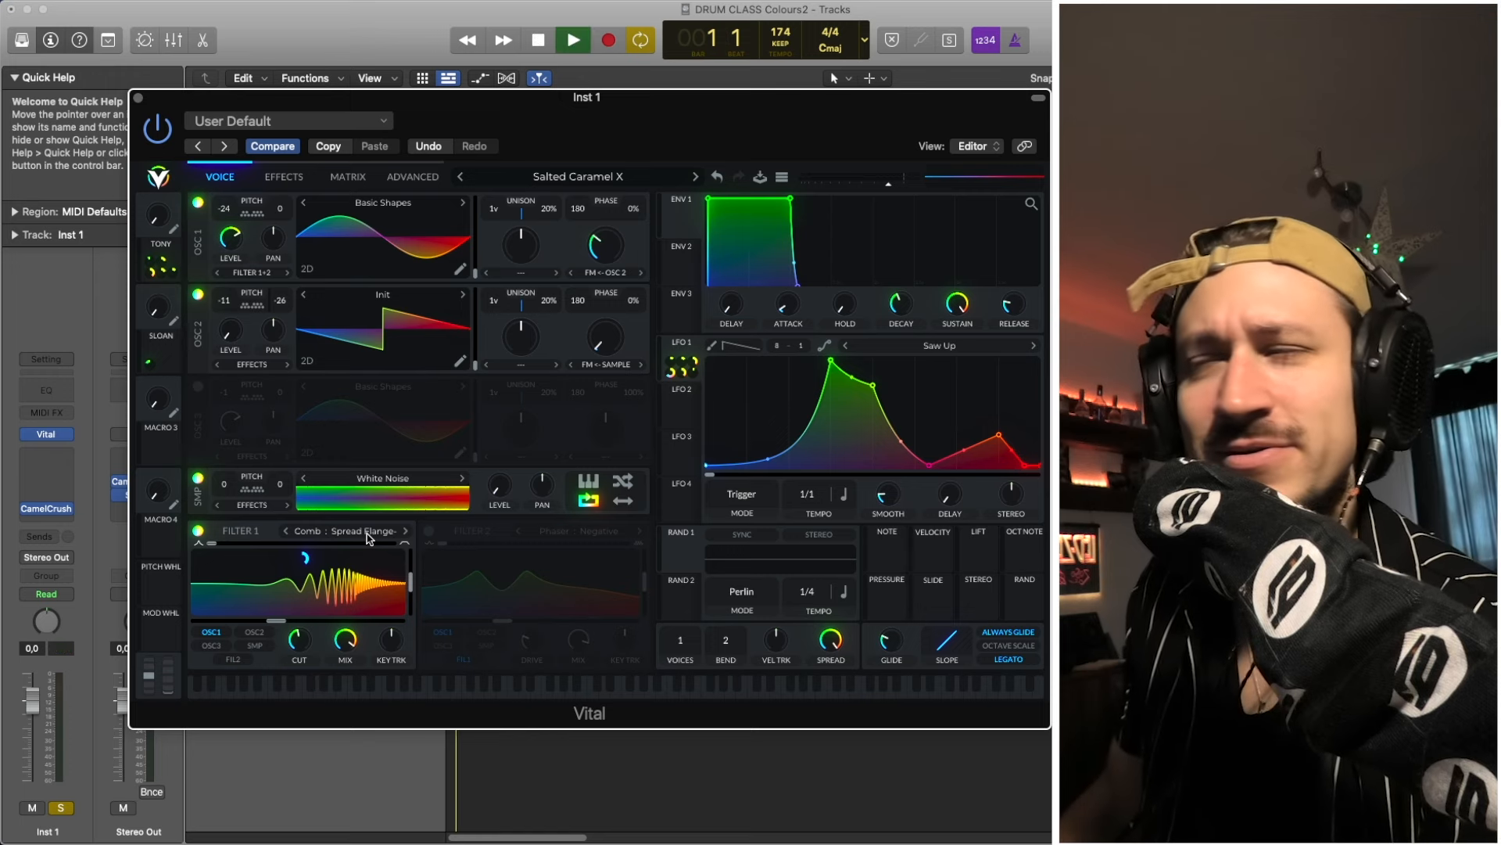
Undo the last change, examine filter 1's cut, mix and LFO 1 cutoff modulation, and audition the filtered bass.
{"action": "right_click", "coordinate": [278, 620]}
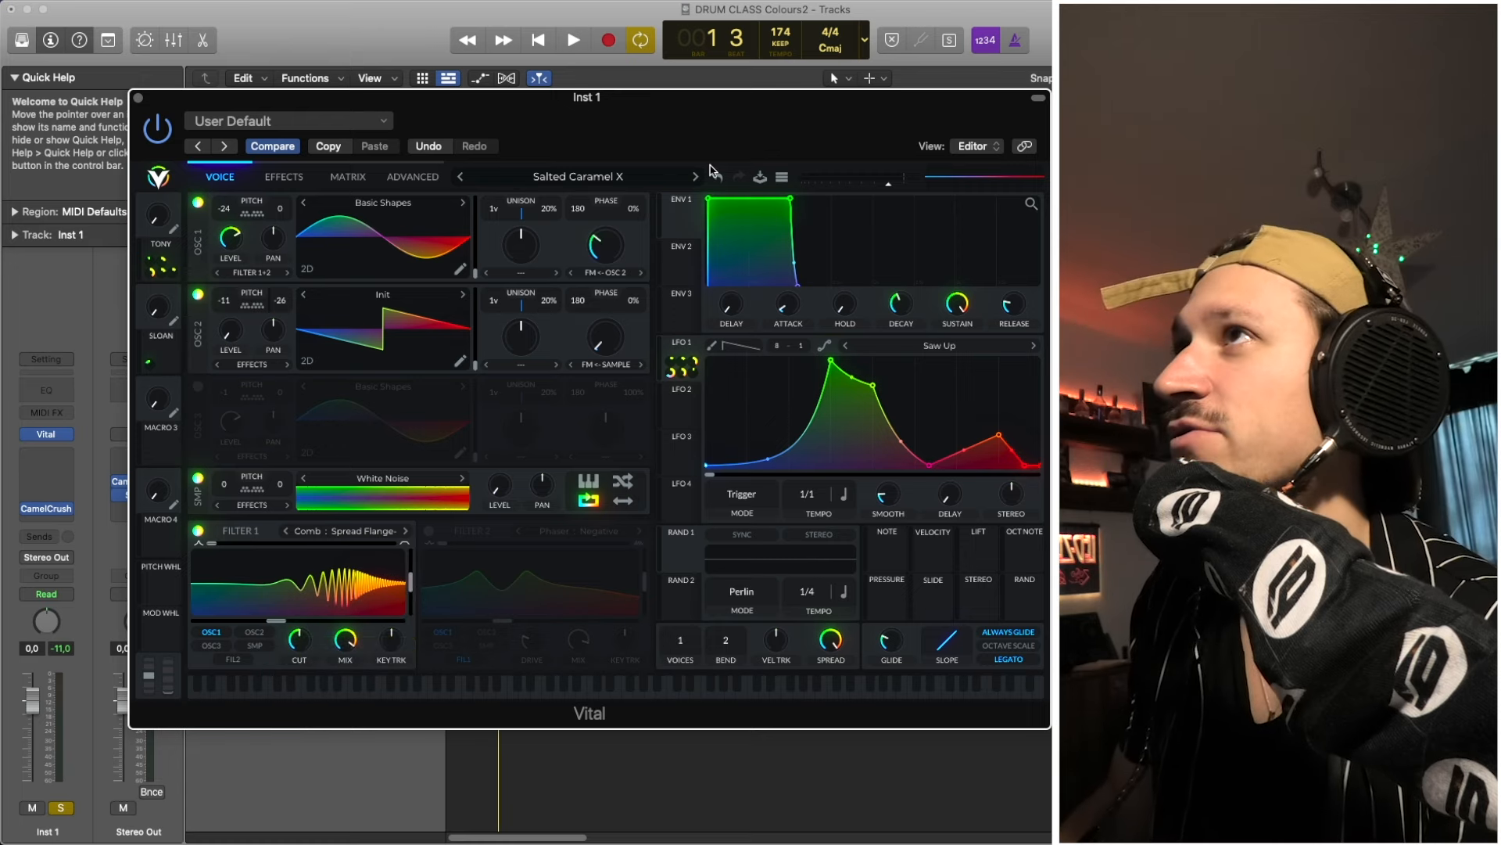
{"action": "left_click", "coordinate": [717, 176]}
{"action": "mouse_move", "coordinate": [297, 649]}
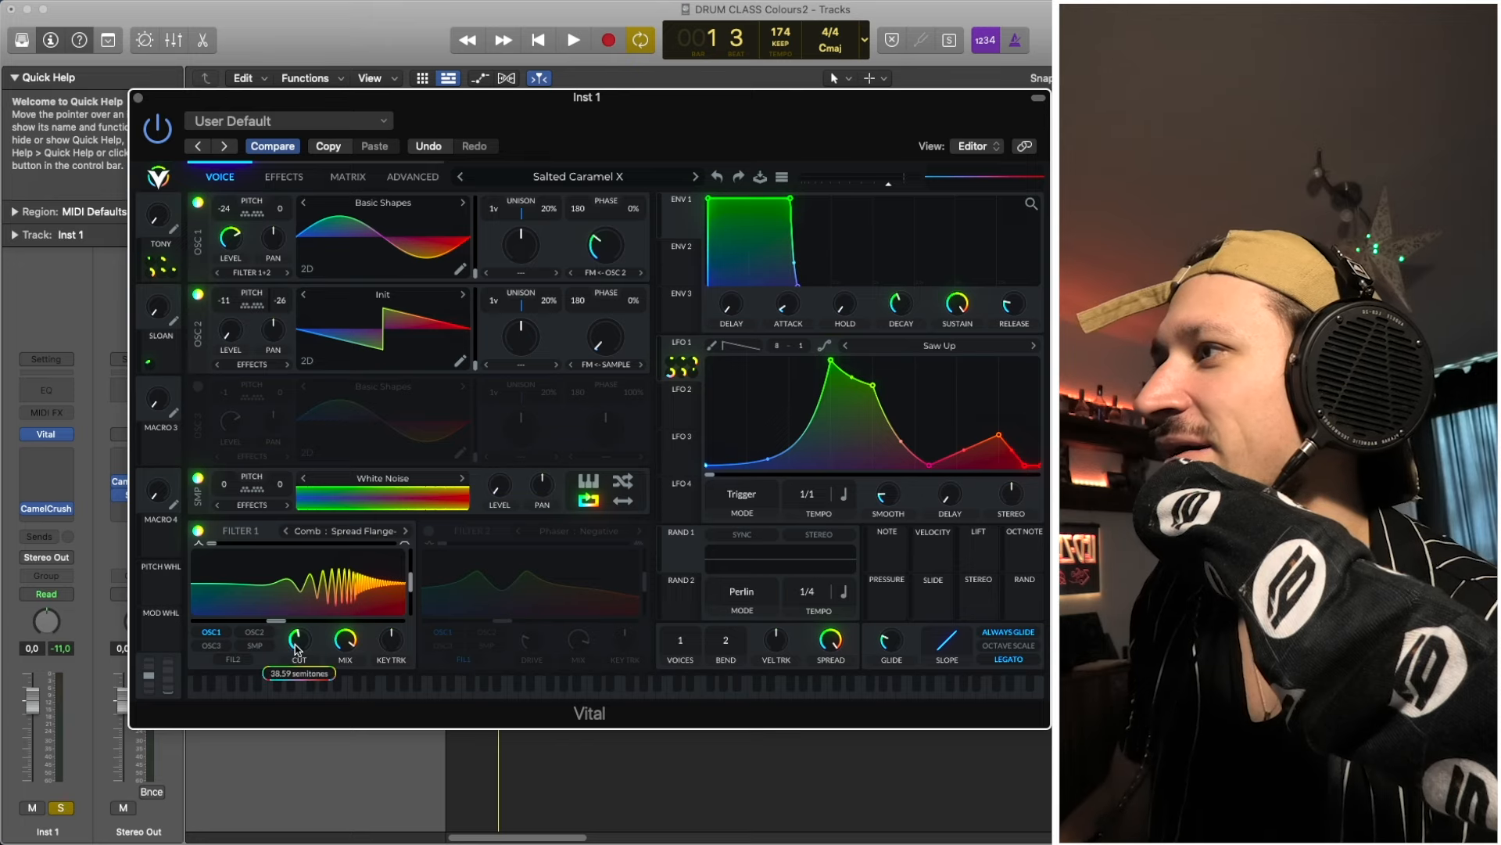
{"action": "mouse_move", "coordinate": [353, 648]}
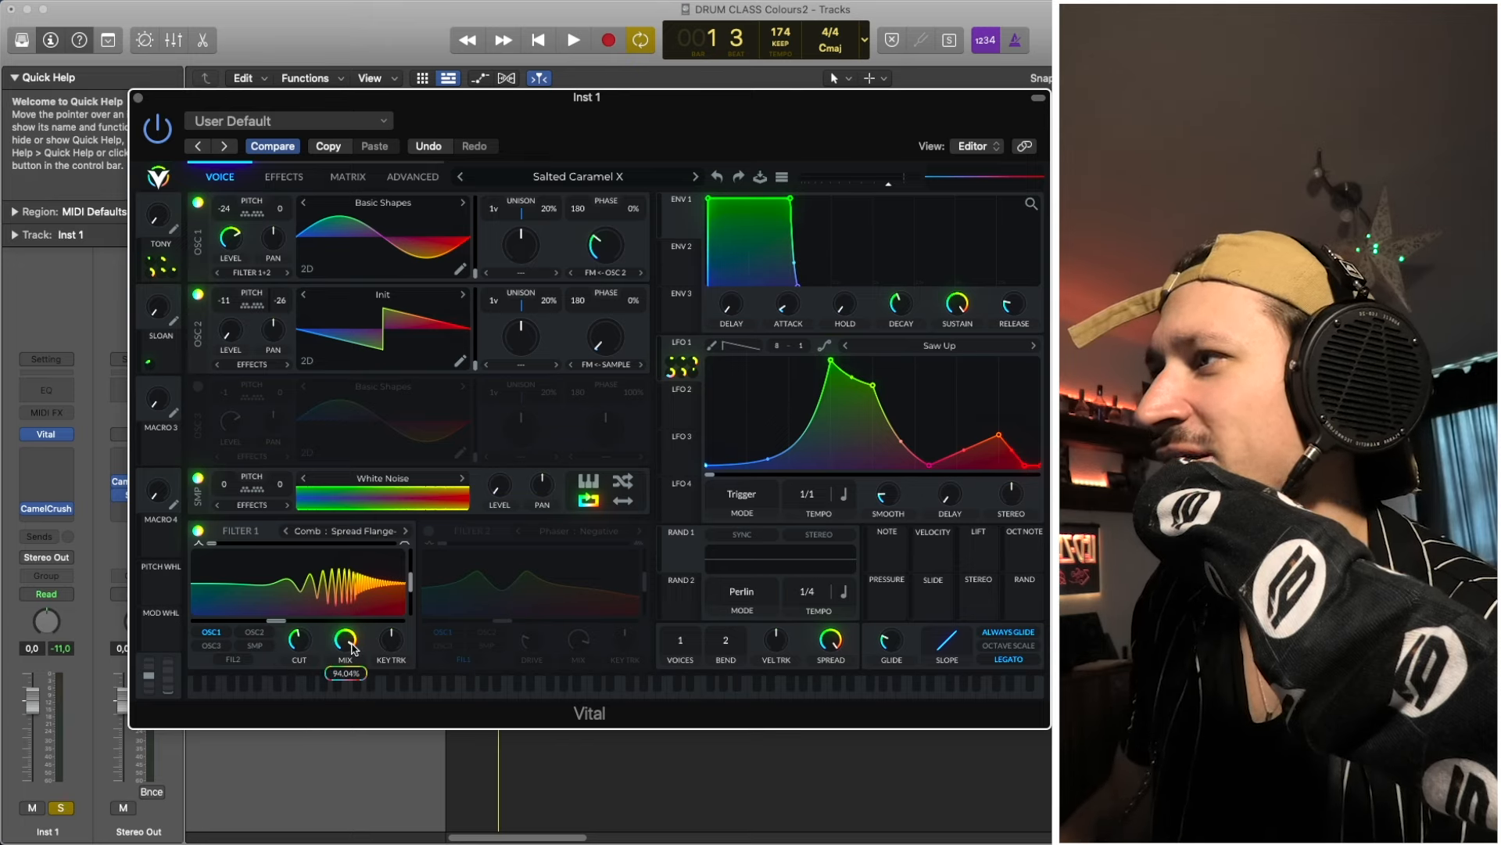
{"action": "mouse_move", "coordinate": [301, 616]}
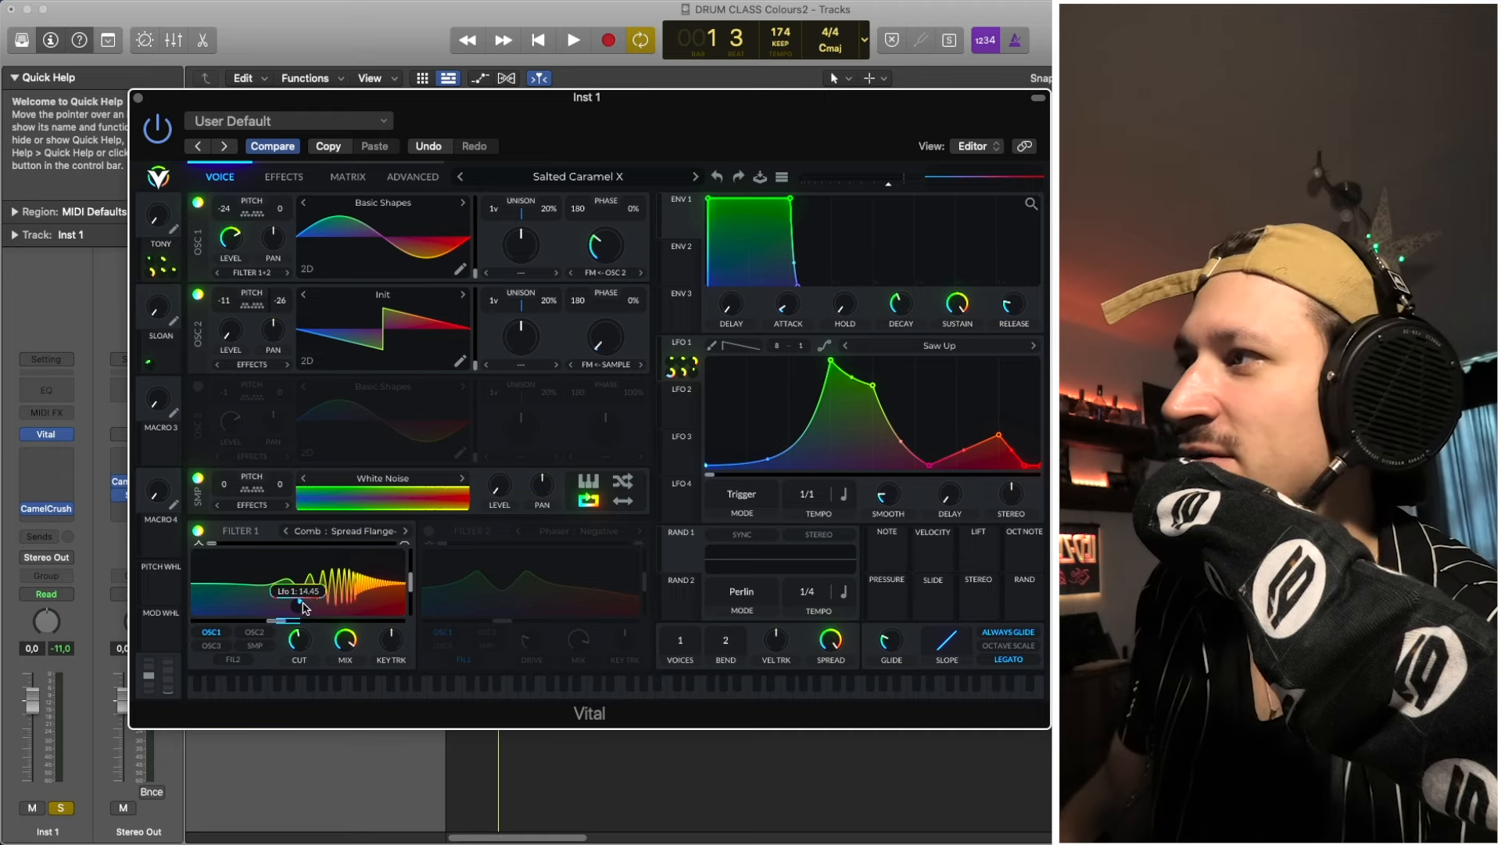
{"action": "key", "text": "space"}
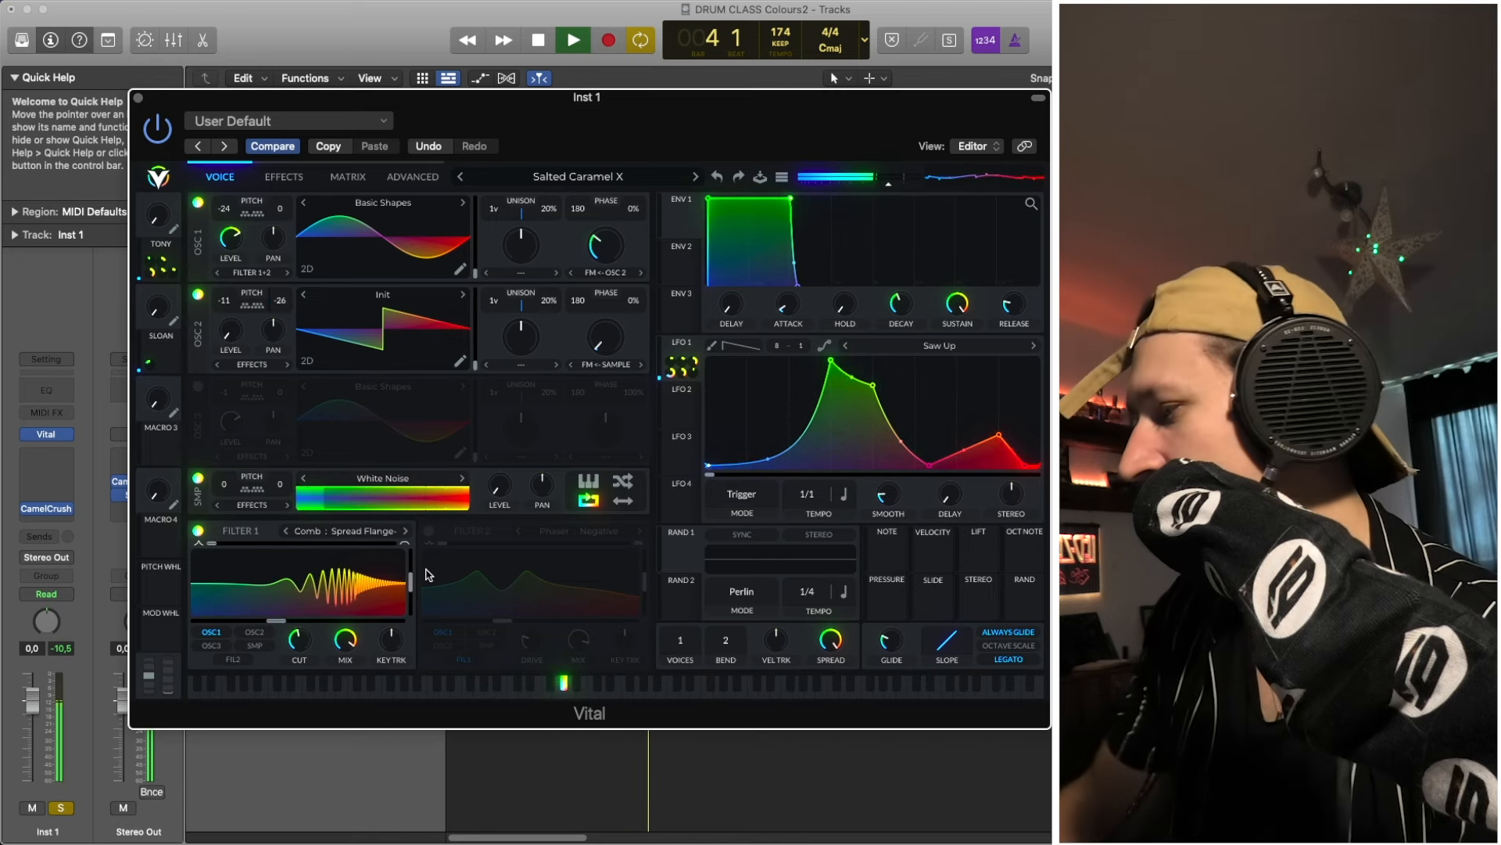
{"action": "key", "text": "space"}
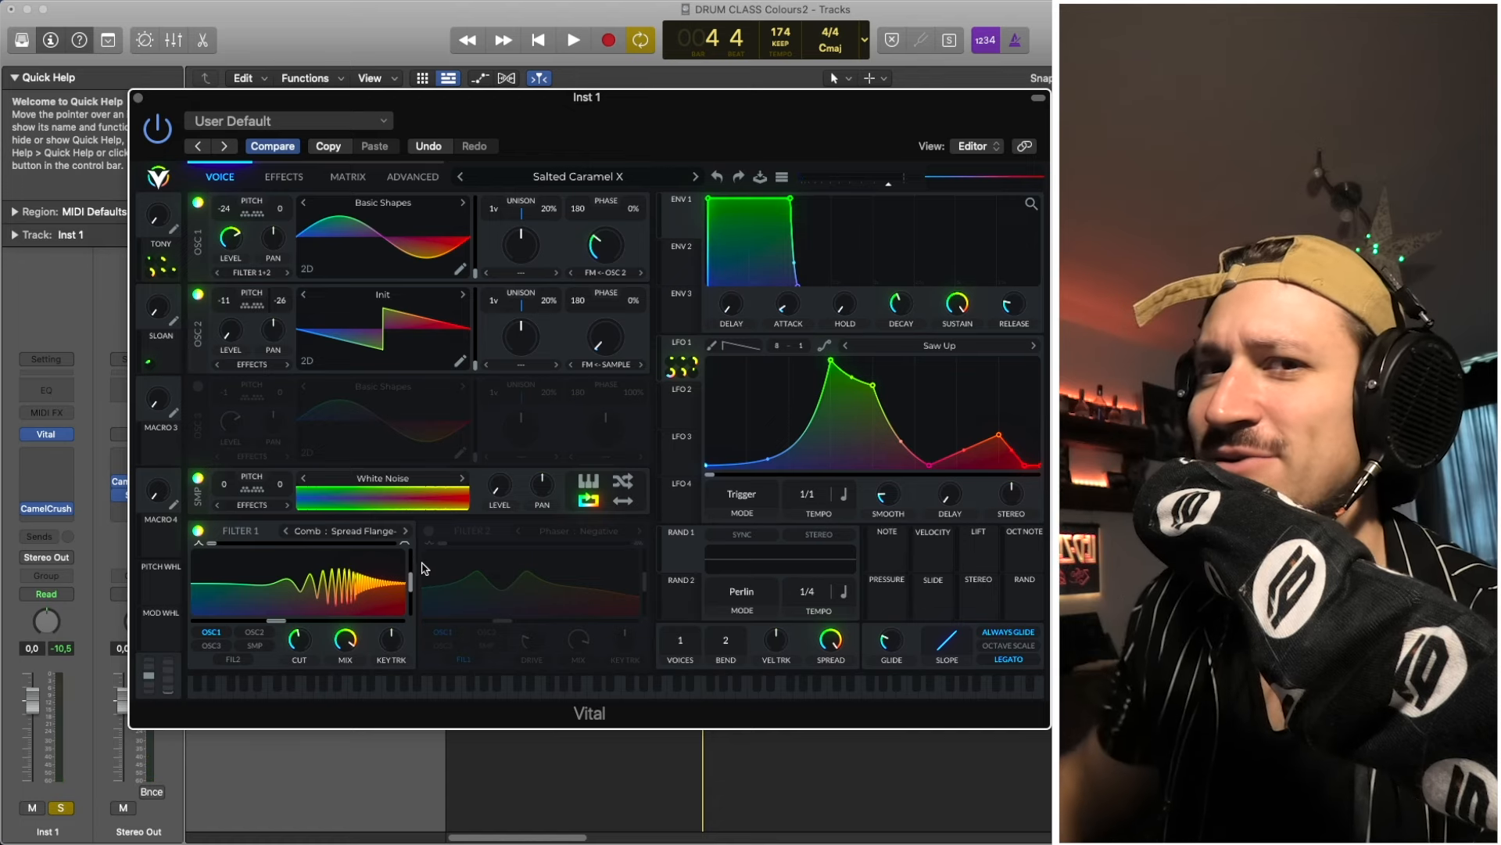
Compare the bass line with filter 1 bypassed and switched back on.
{"action": "left_click", "coordinate": [198, 531]}
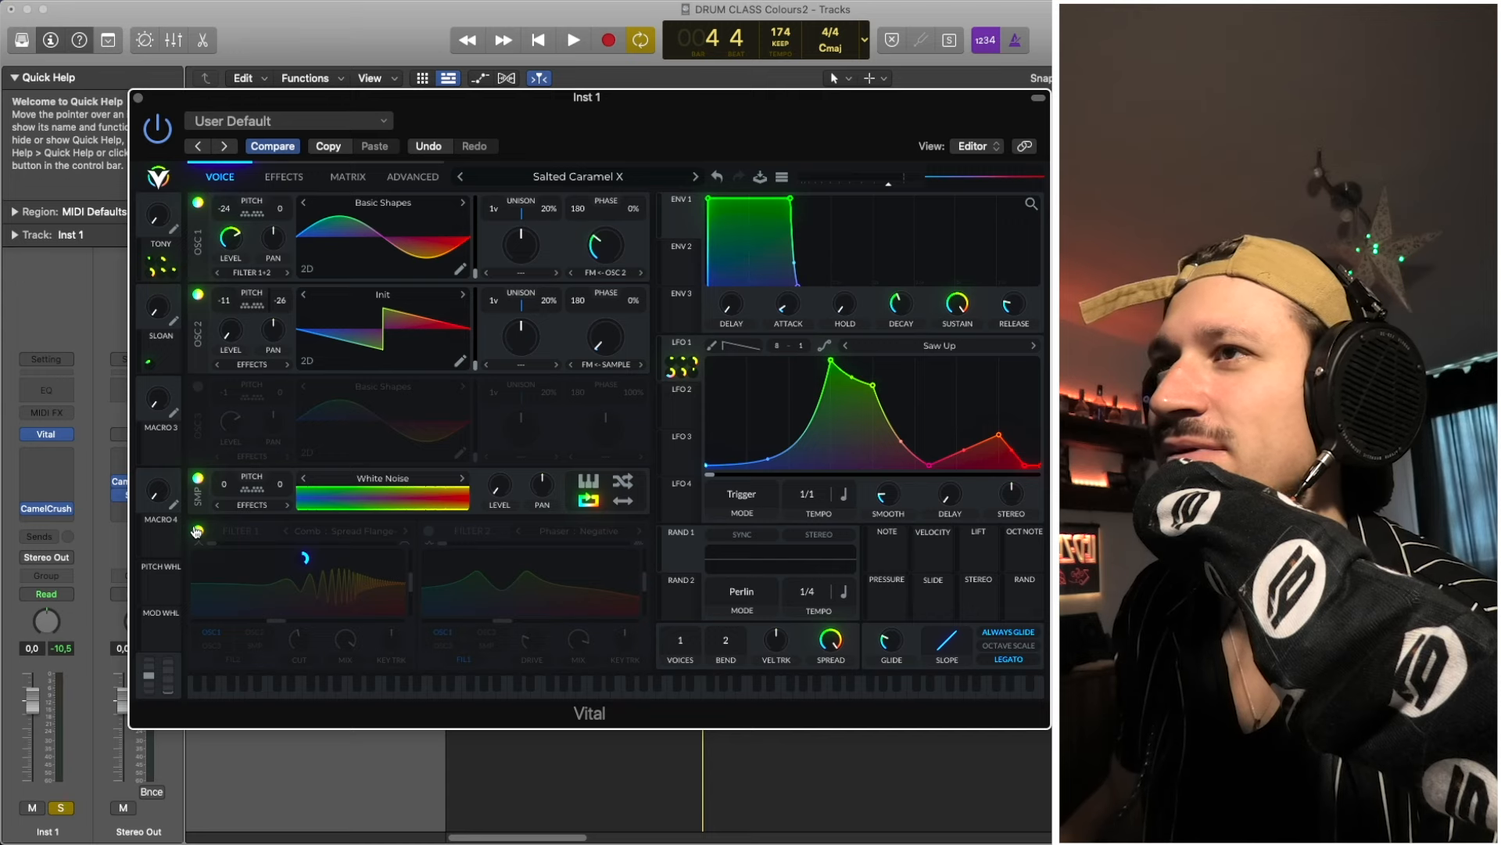
{"action": "key", "text": "space"}
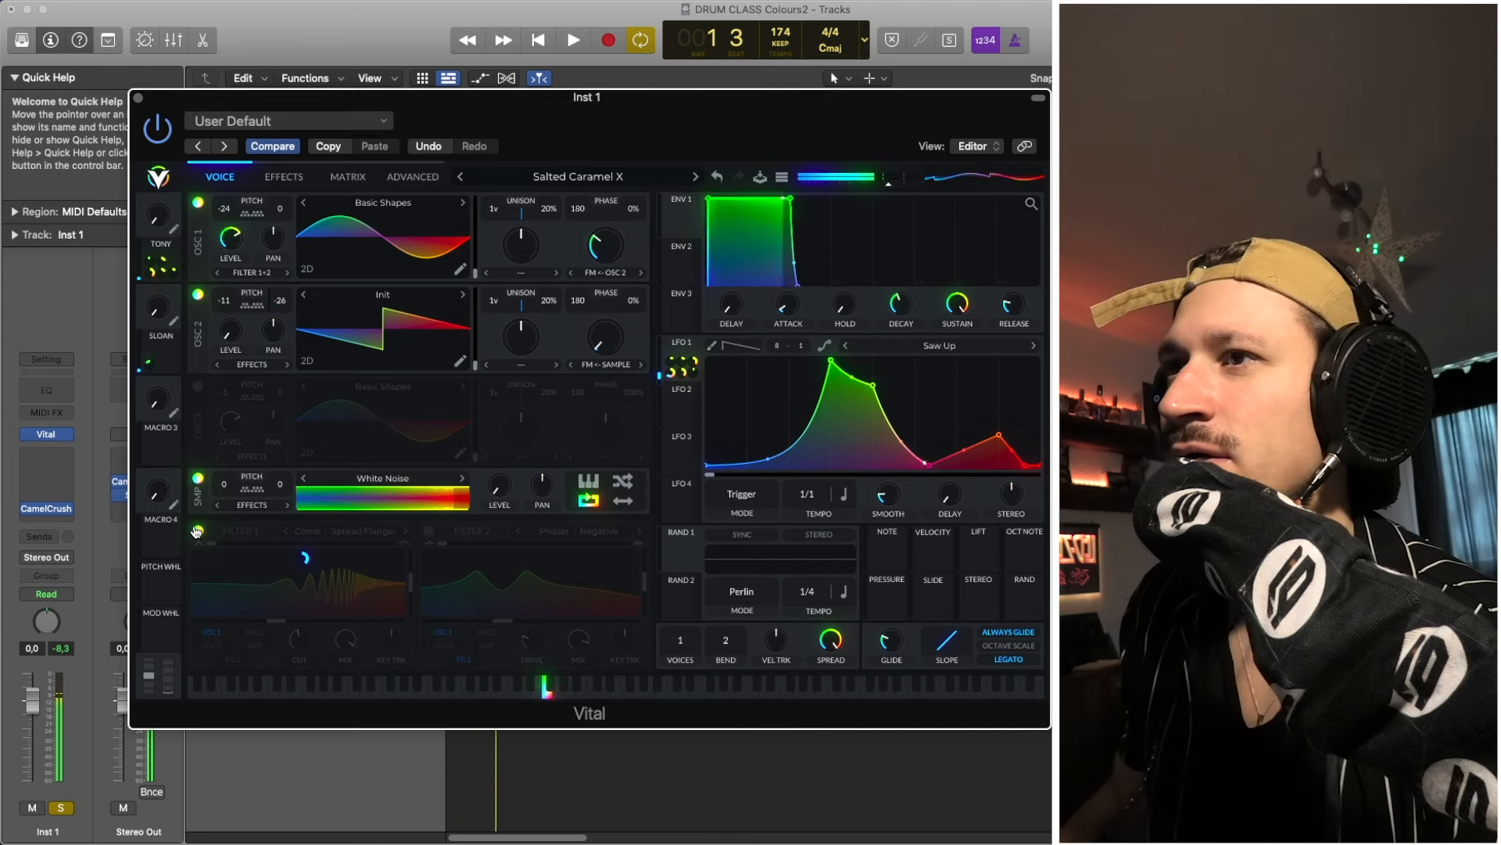
{"action": "key", "text": "space"}
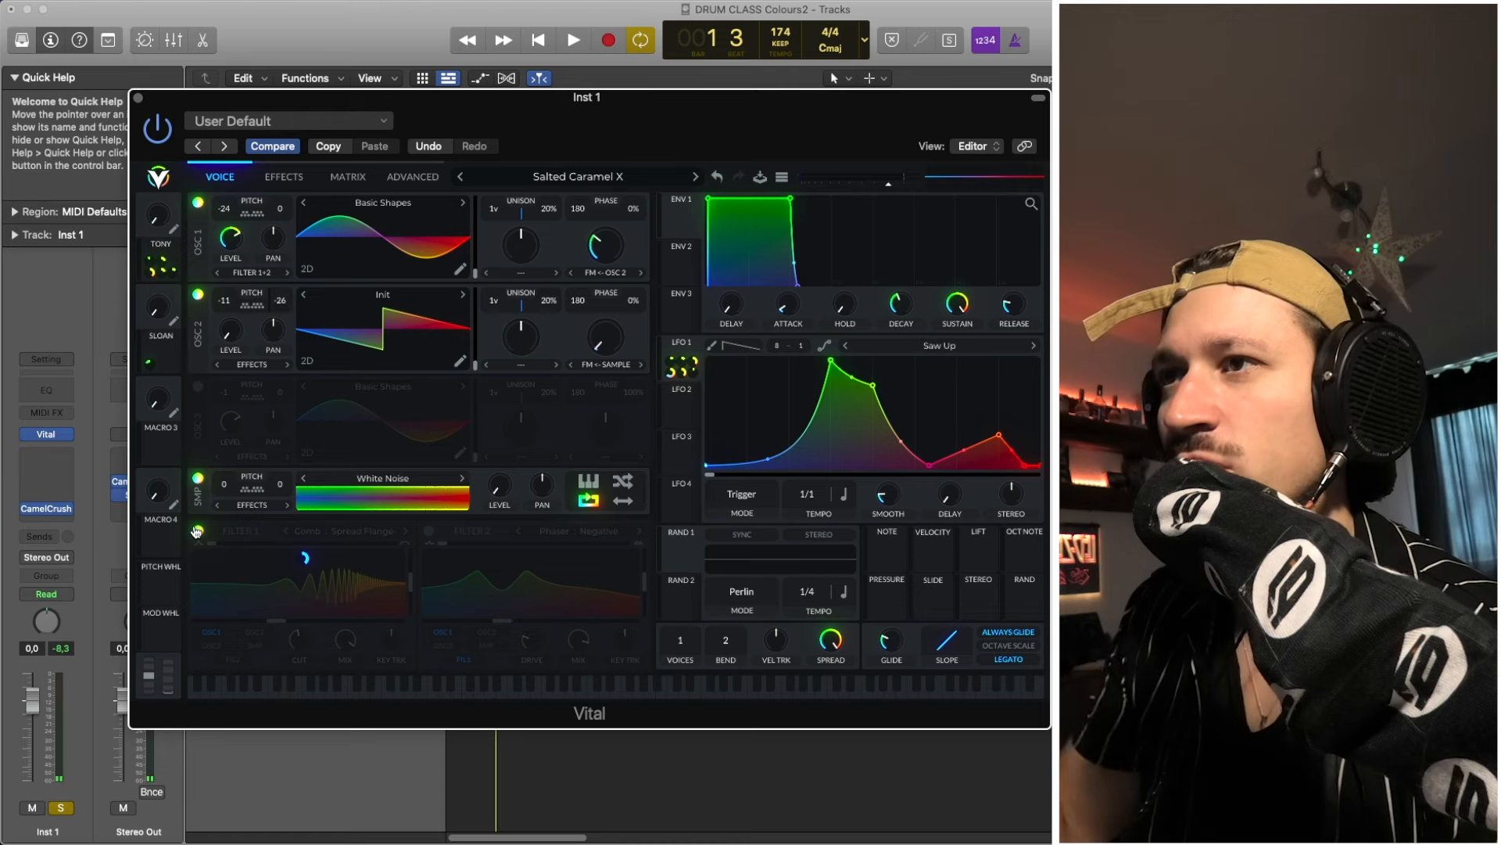
{"action": "left_click", "coordinate": [197, 531]}
{"action": "key", "text": "space"}
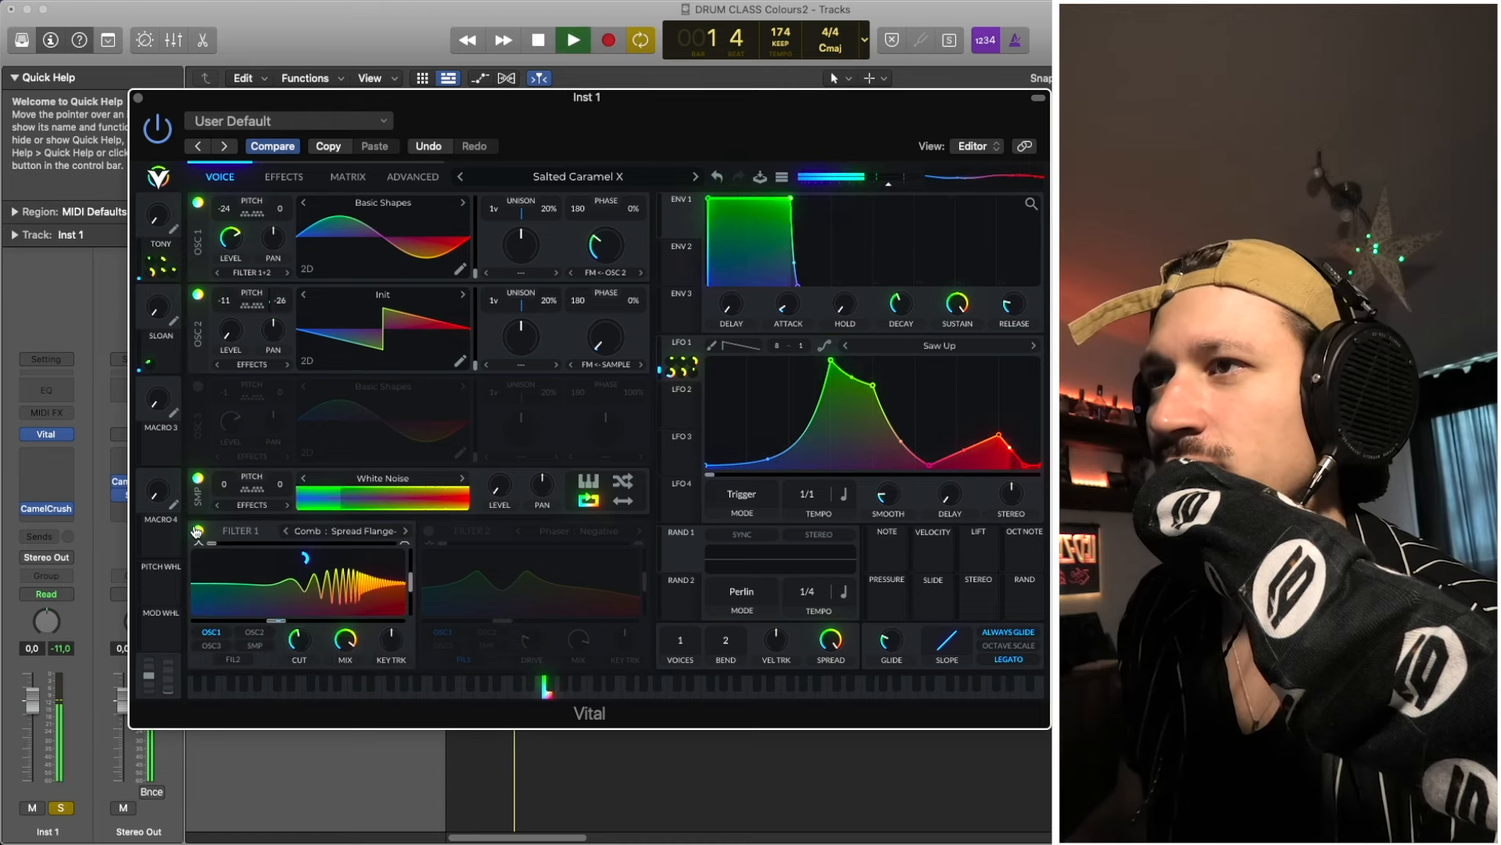
{"action": "key", "text": "space"}
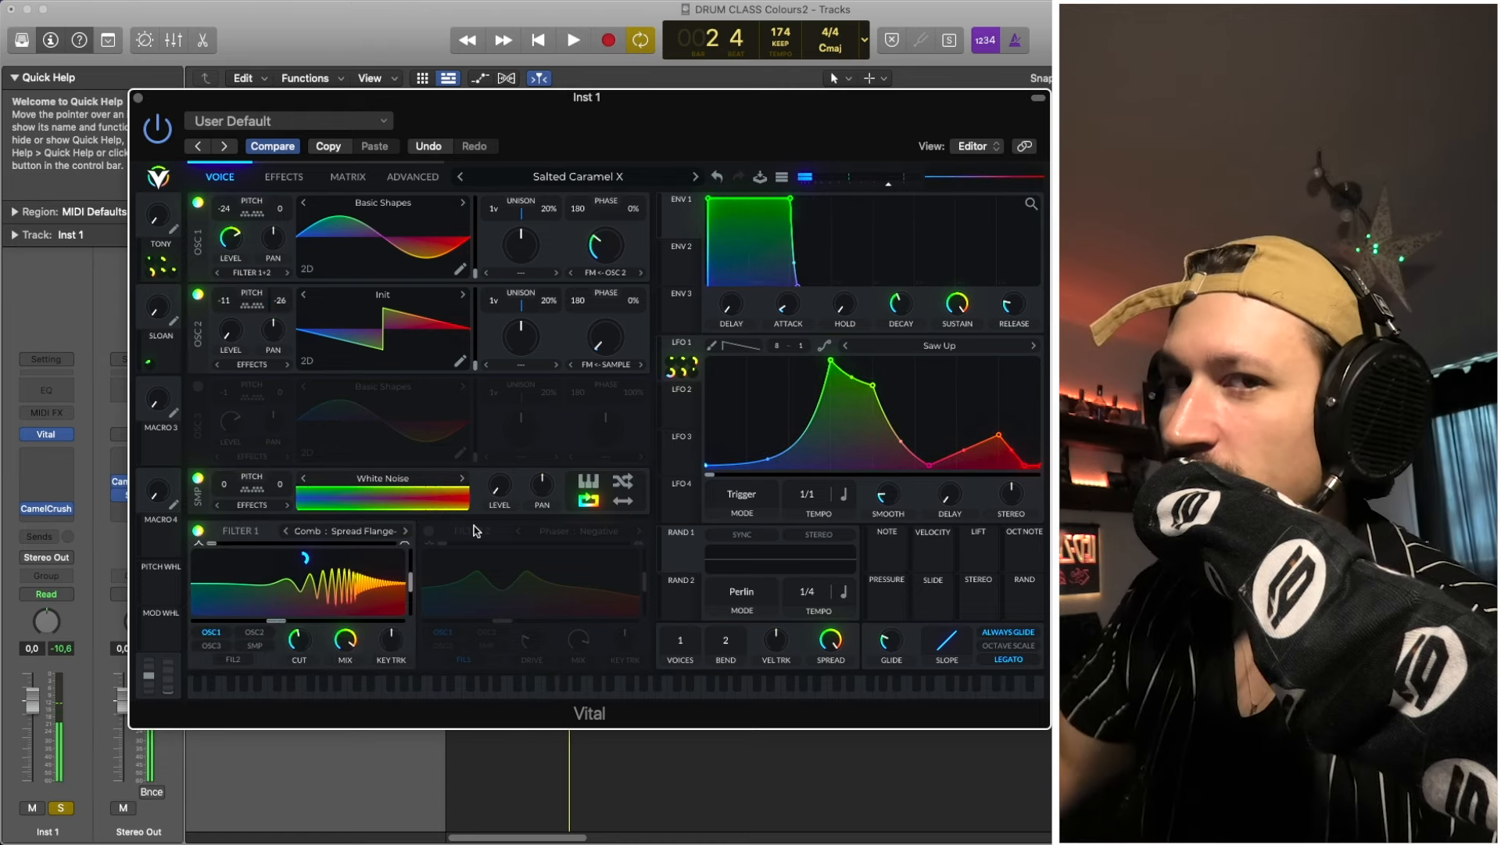
Switch on filter 2, the Phaser : Negative type, check its filter 1 input routing, and play the bass through it.
{"action": "left_click", "coordinate": [428, 532]}
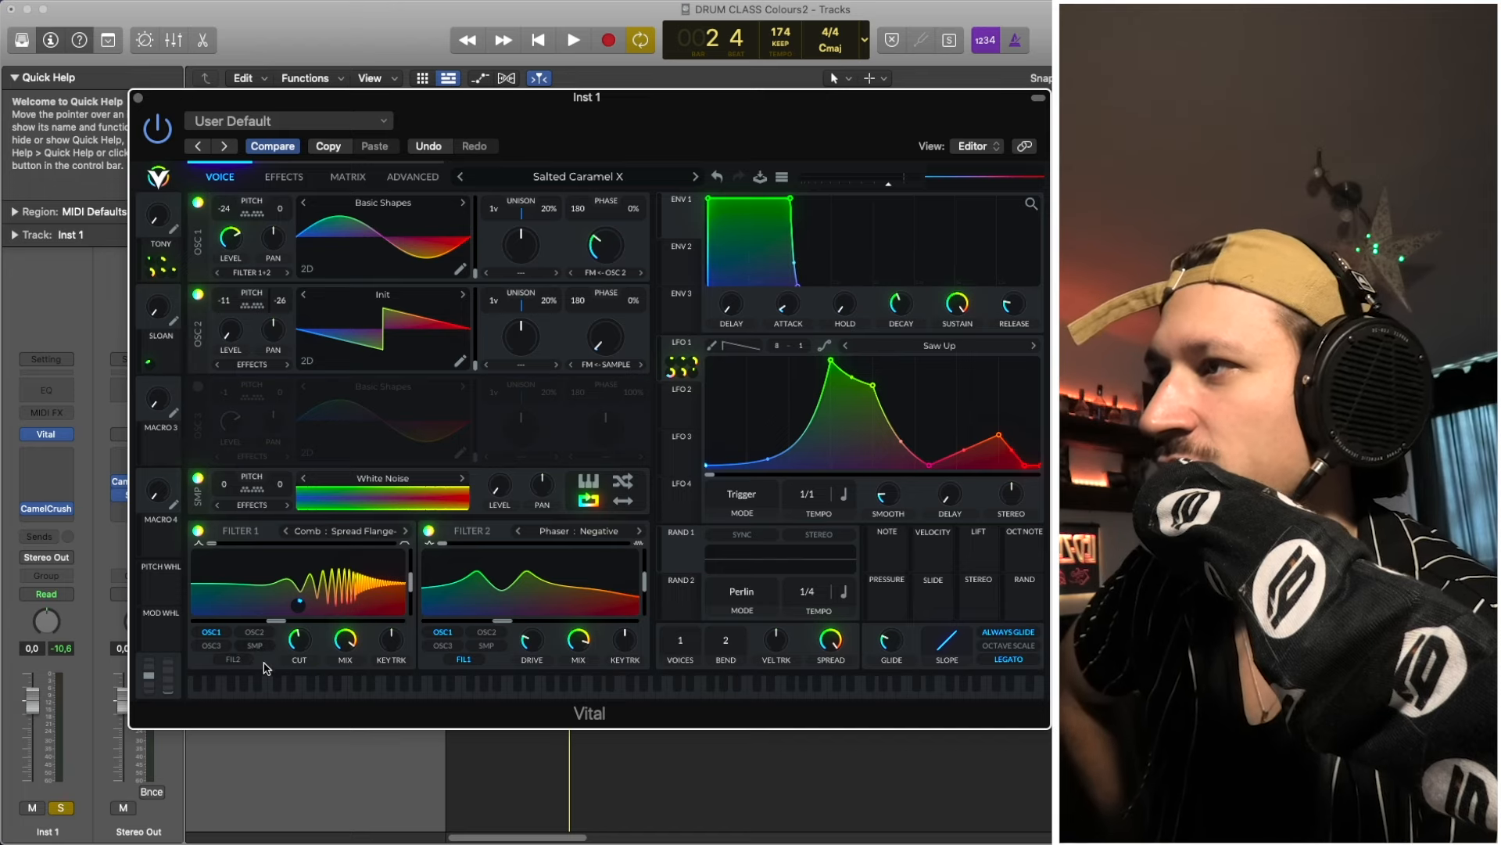
{"action": "left_click", "coordinate": [467, 659]}
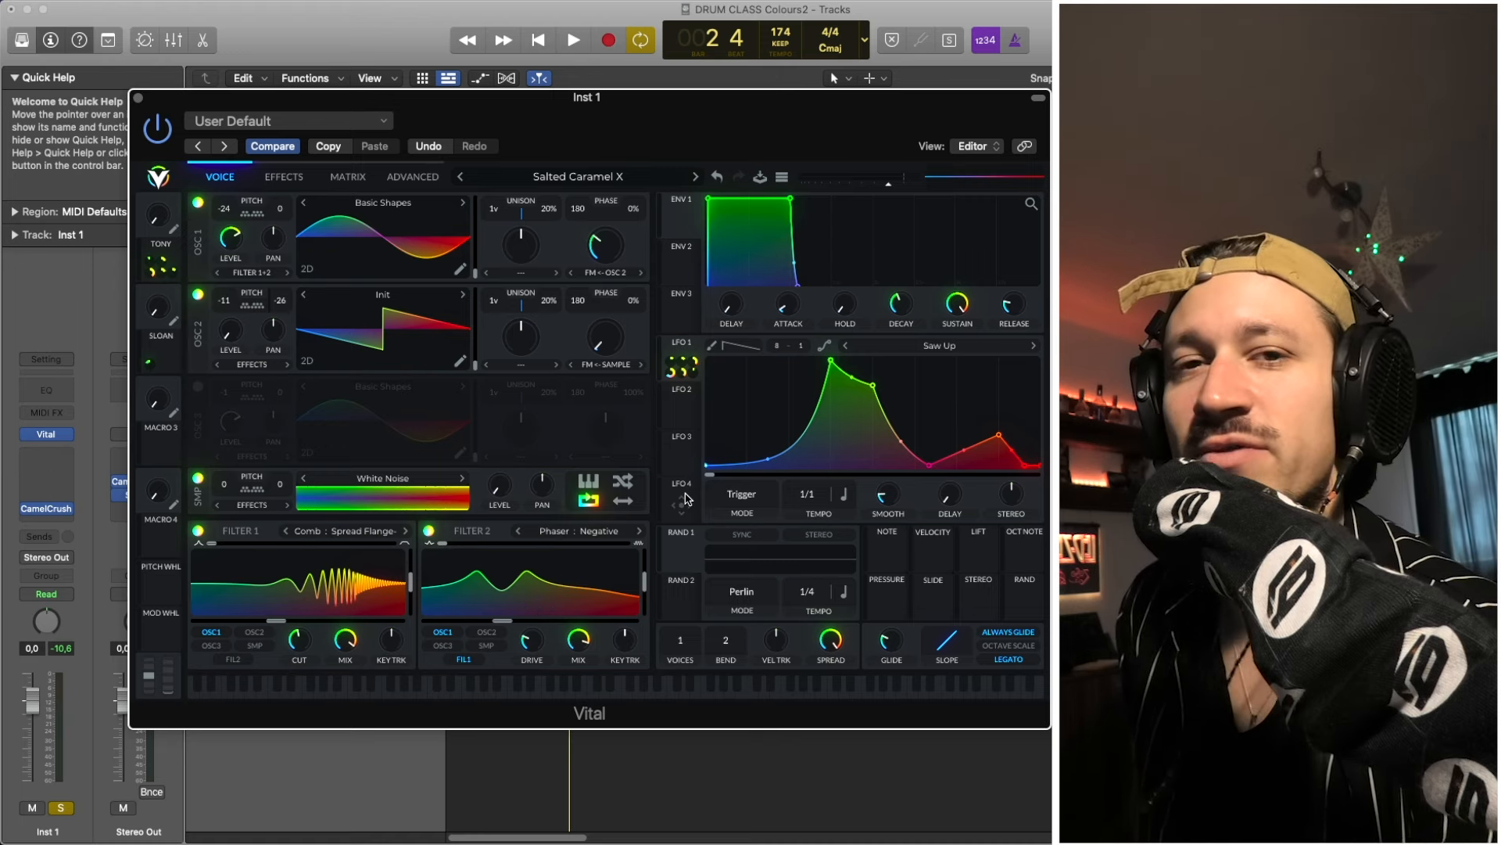
{"action": "key", "text": "space"}
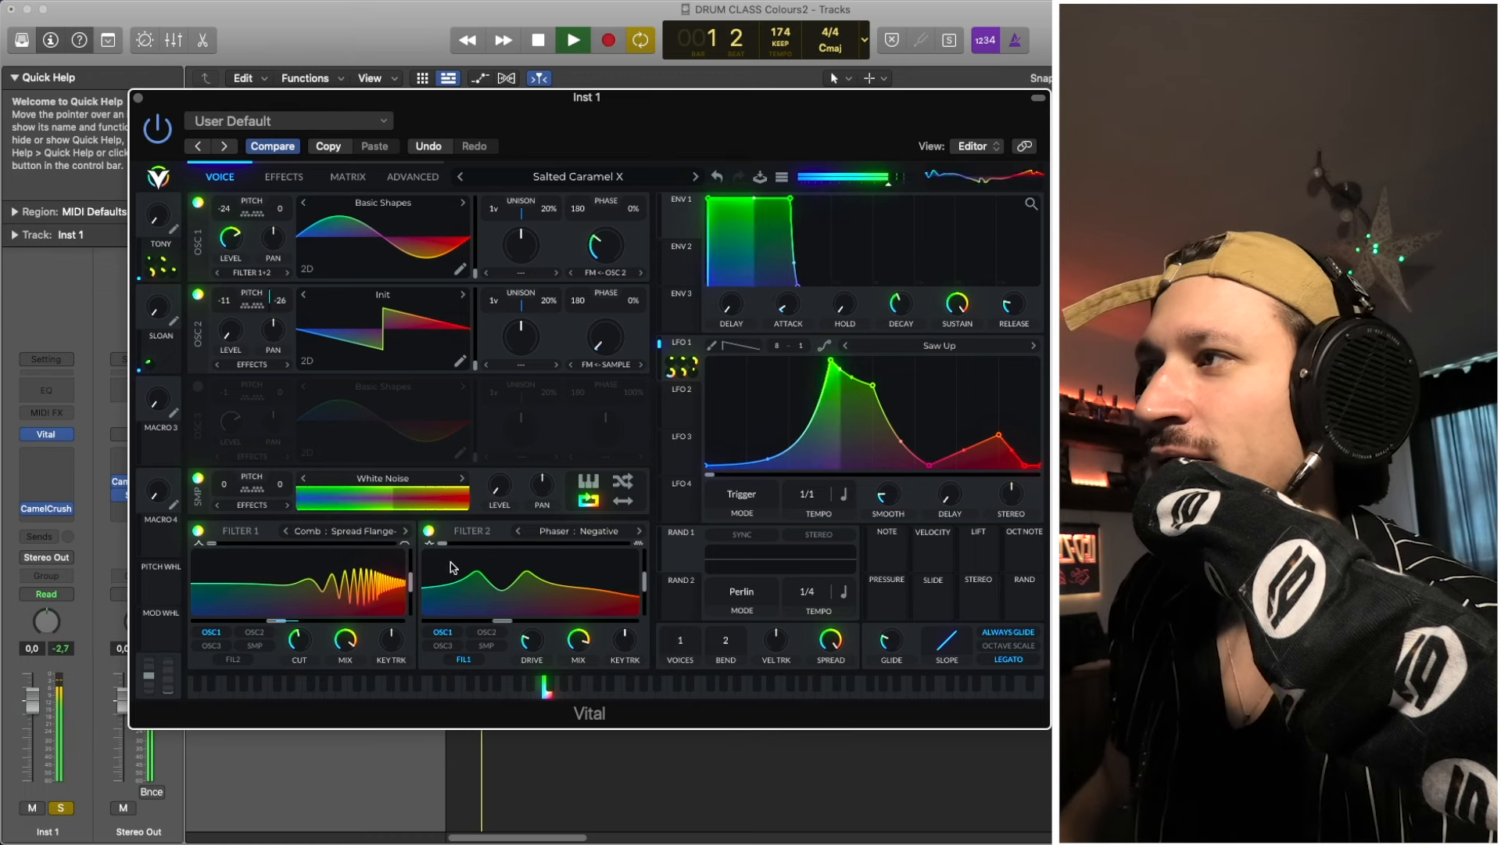
Compare the bass line with filter 2 bypassed and switched back on.
{"action": "left_click", "coordinate": [428, 533]}
{"action": "key", "text": "space"}
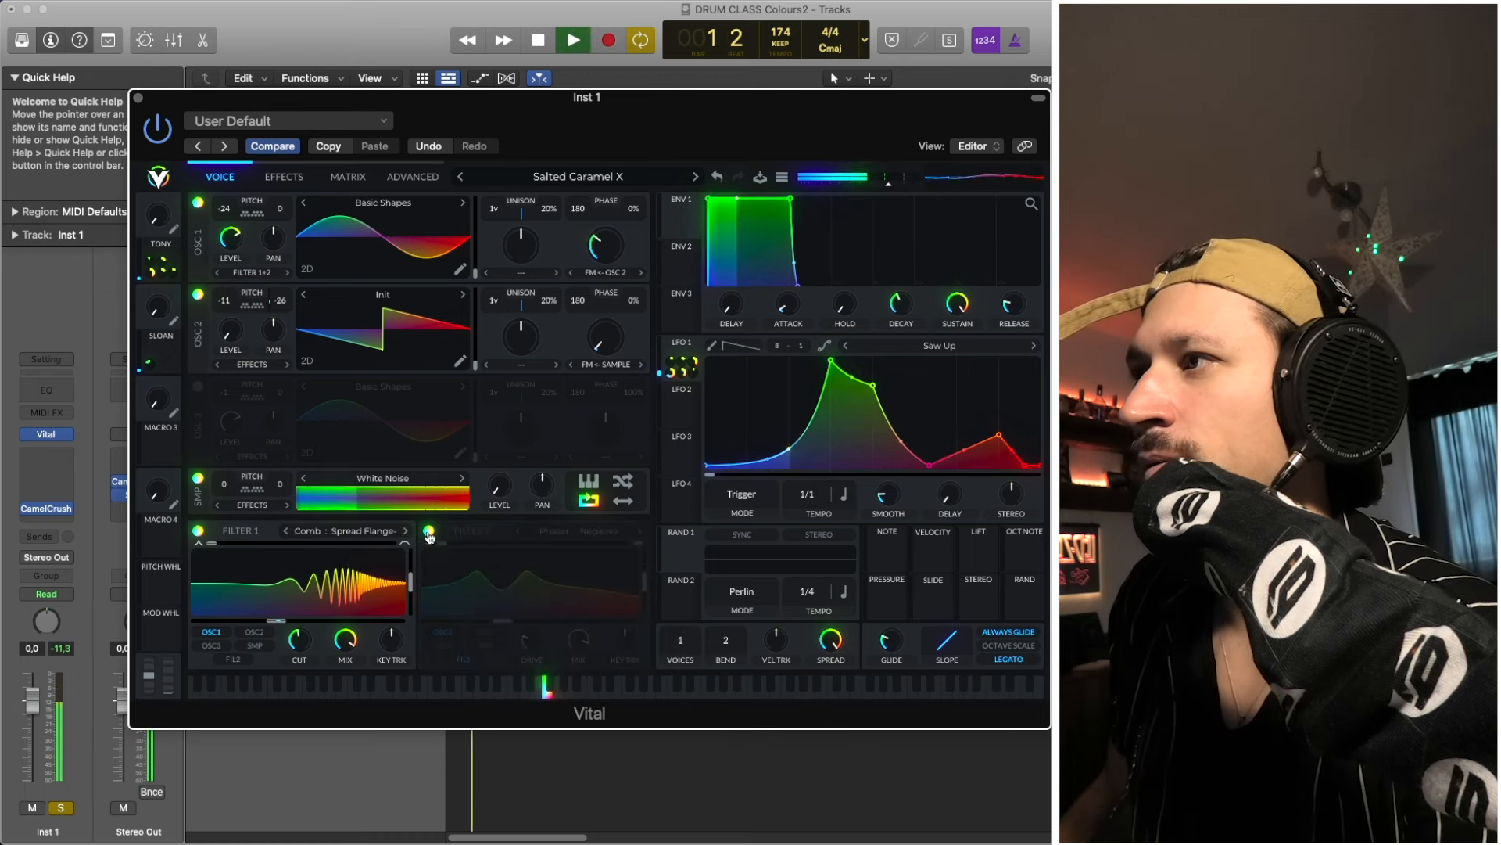
{"action": "left_click", "coordinate": [428, 533]}
{"action": "key", "text": "space"}
{"action": "key", "text": "space"}
{"action": "key", "text": "space"}
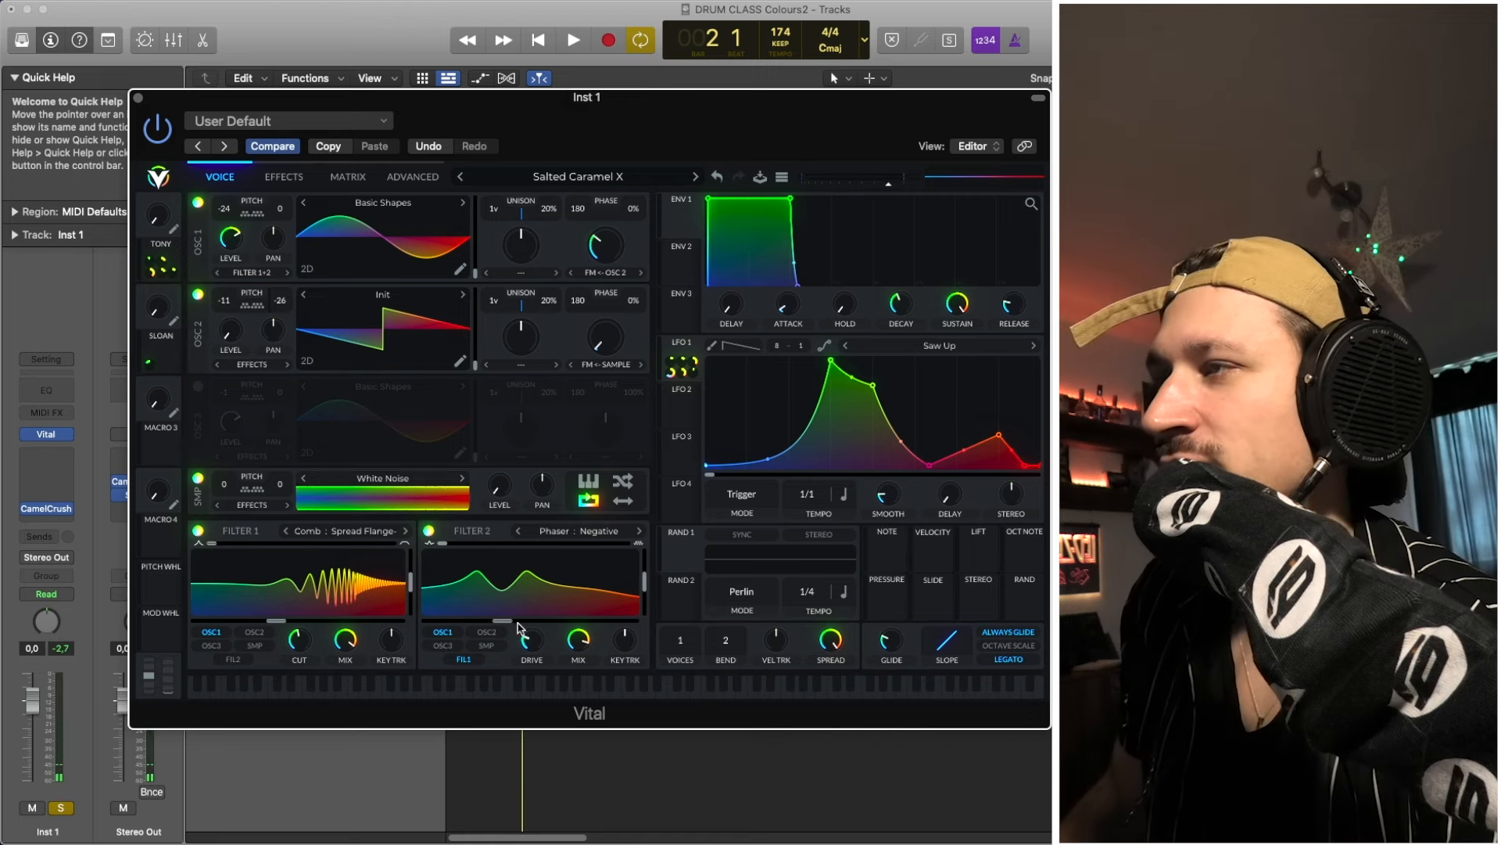
Compare the bass line with filter 2's OSC1 input switched off and back on.
{"action": "left_click", "coordinate": [451, 633]}
{"action": "key", "text": "space"}
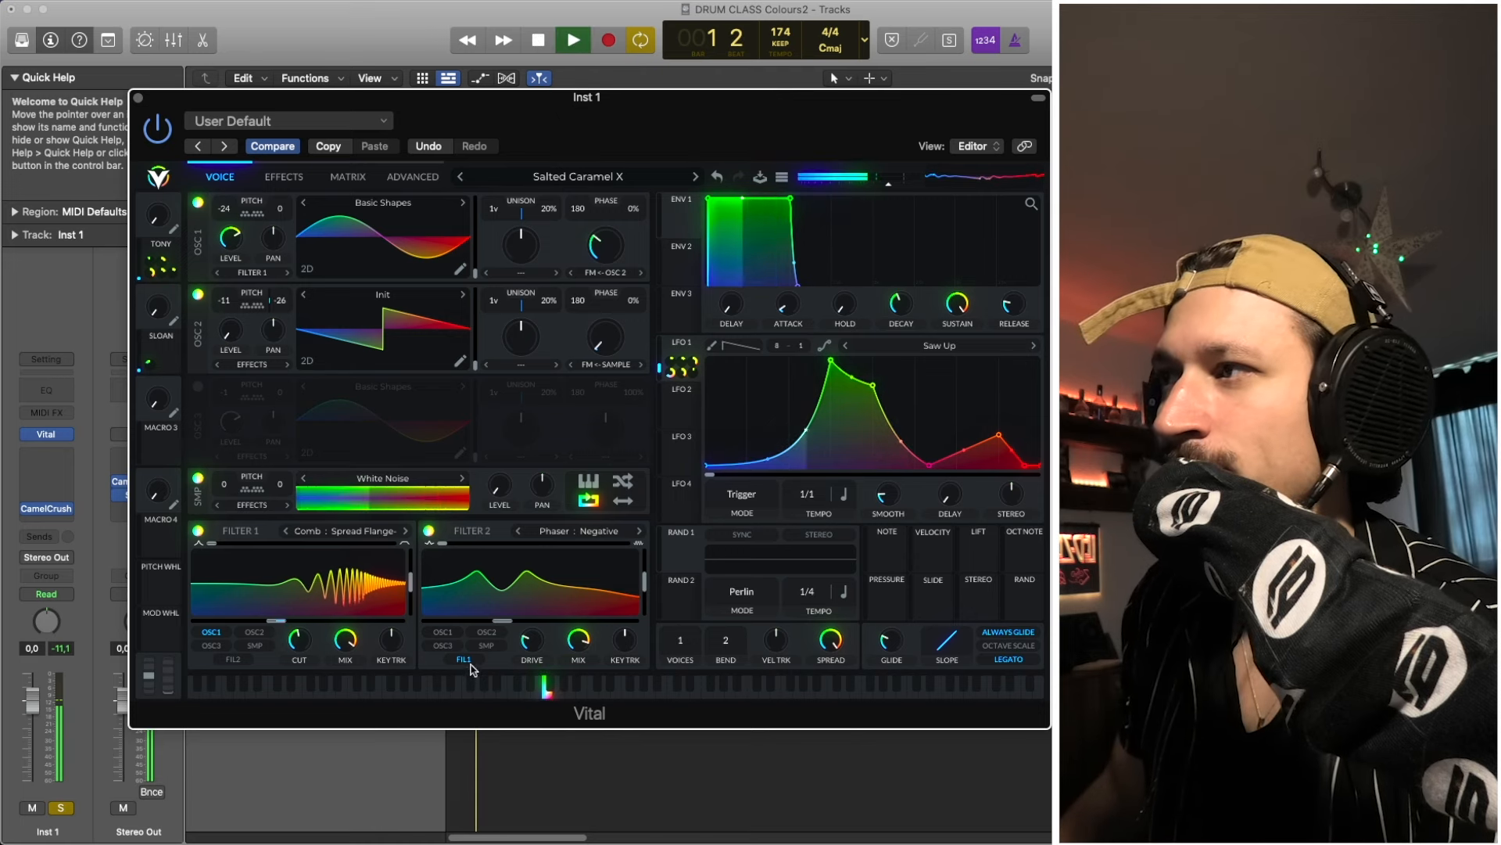
{"action": "left_click", "coordinate": [443, 633]}
Compare the bass line with filter 2's filter 1 input switched off and back on.
{"action": "key", "text": "space"}
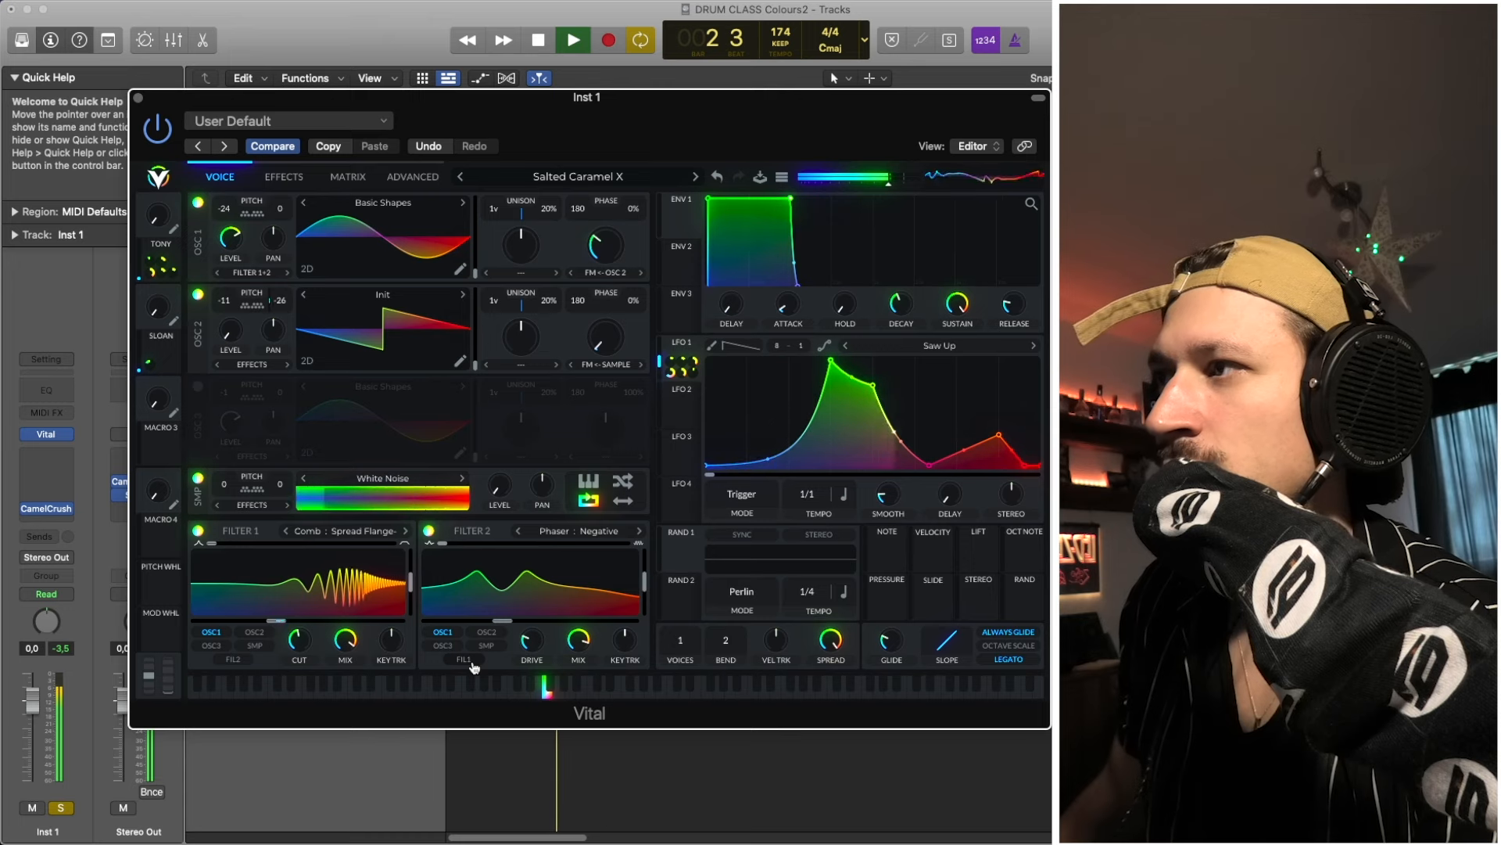
{"action": "key", "text": "space"}
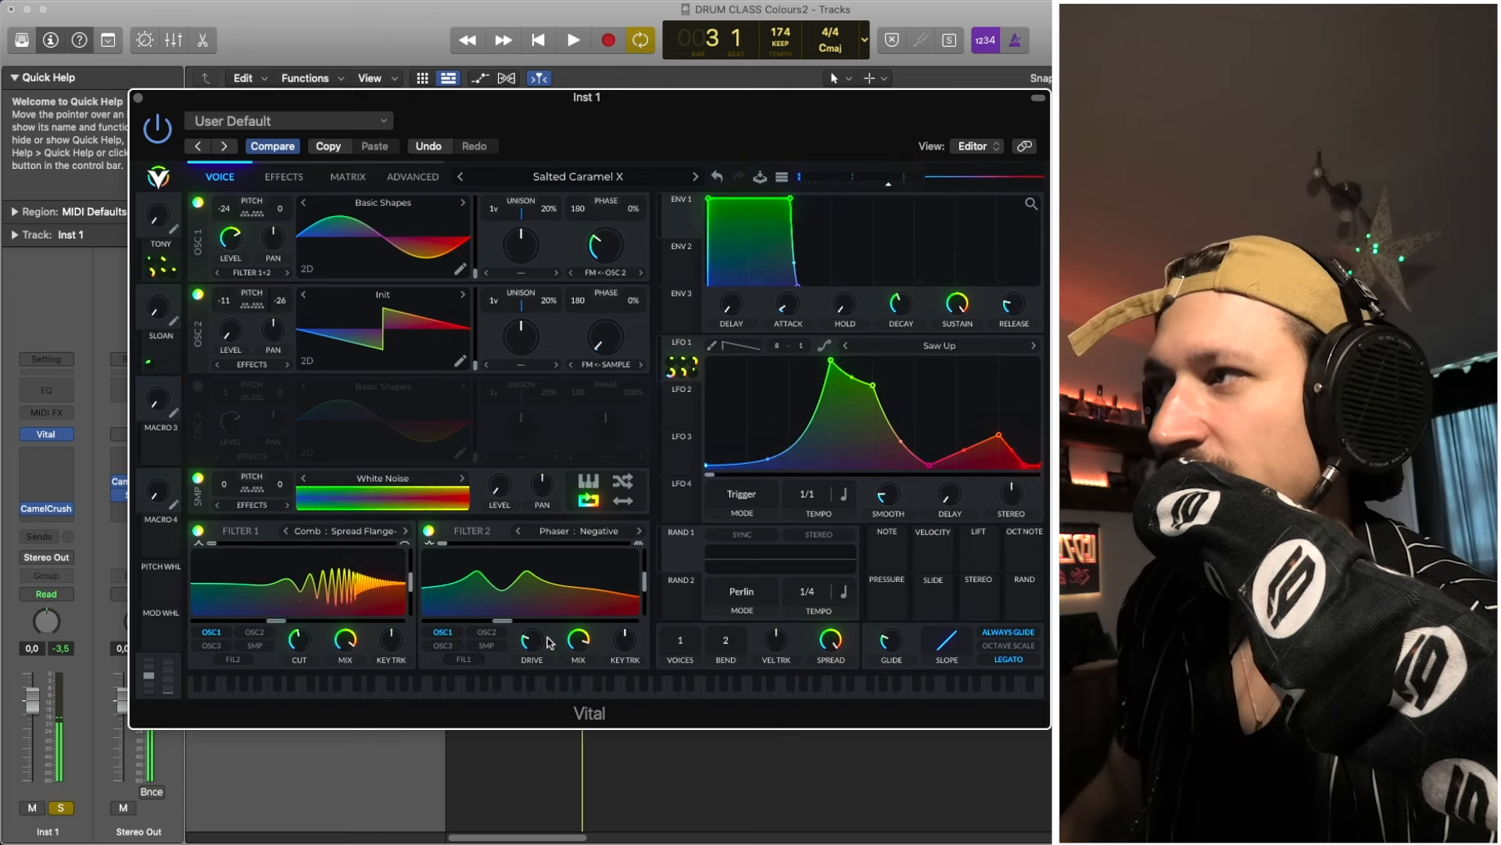
{"action": "left_click", "coordinate": [464, 660]}
{"action": "key", "text": "space"}
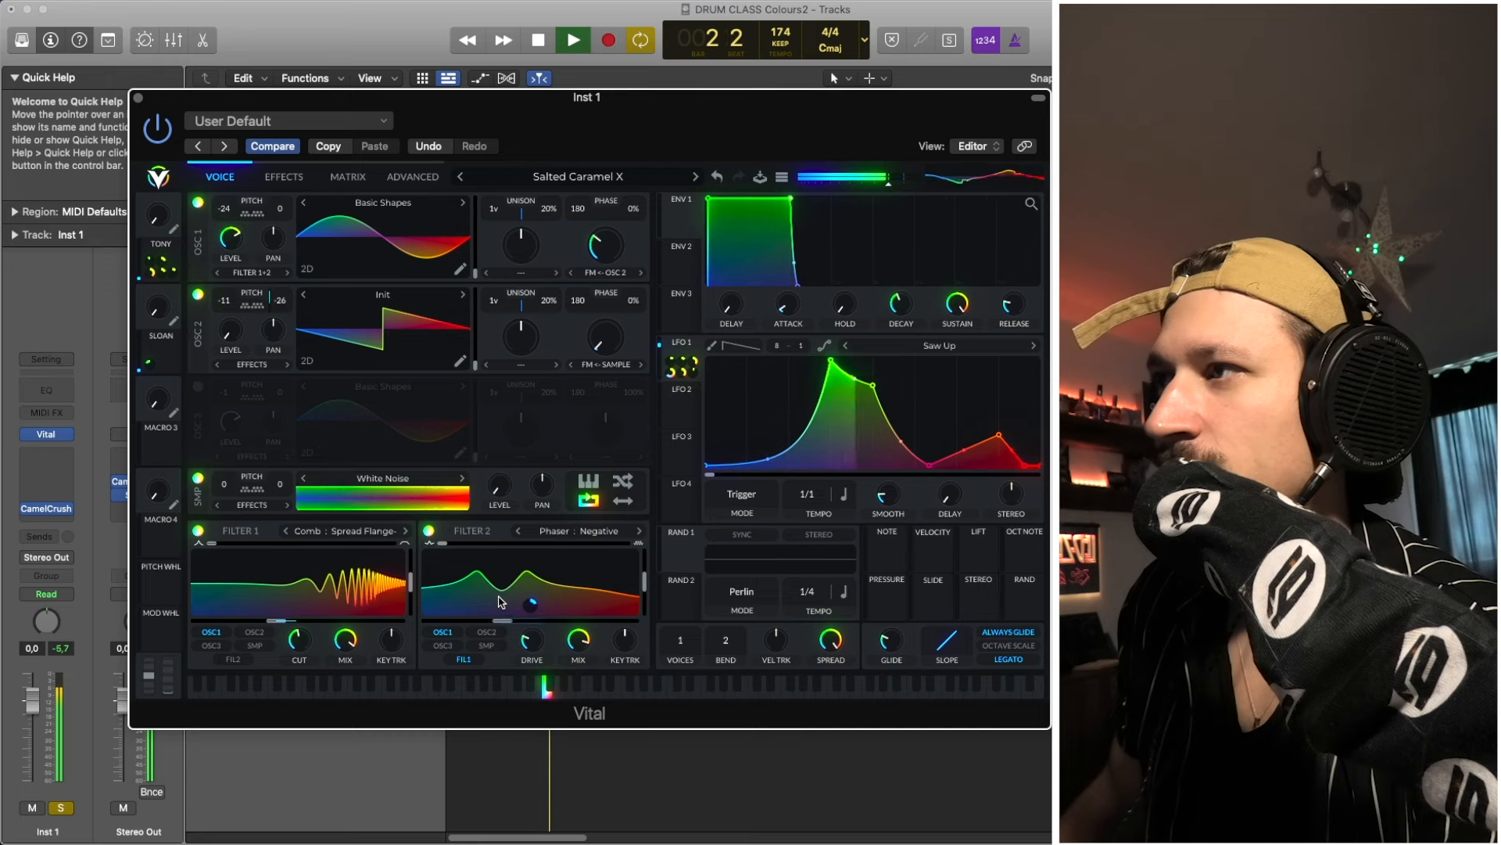
{"action": "key", "text": "space"}
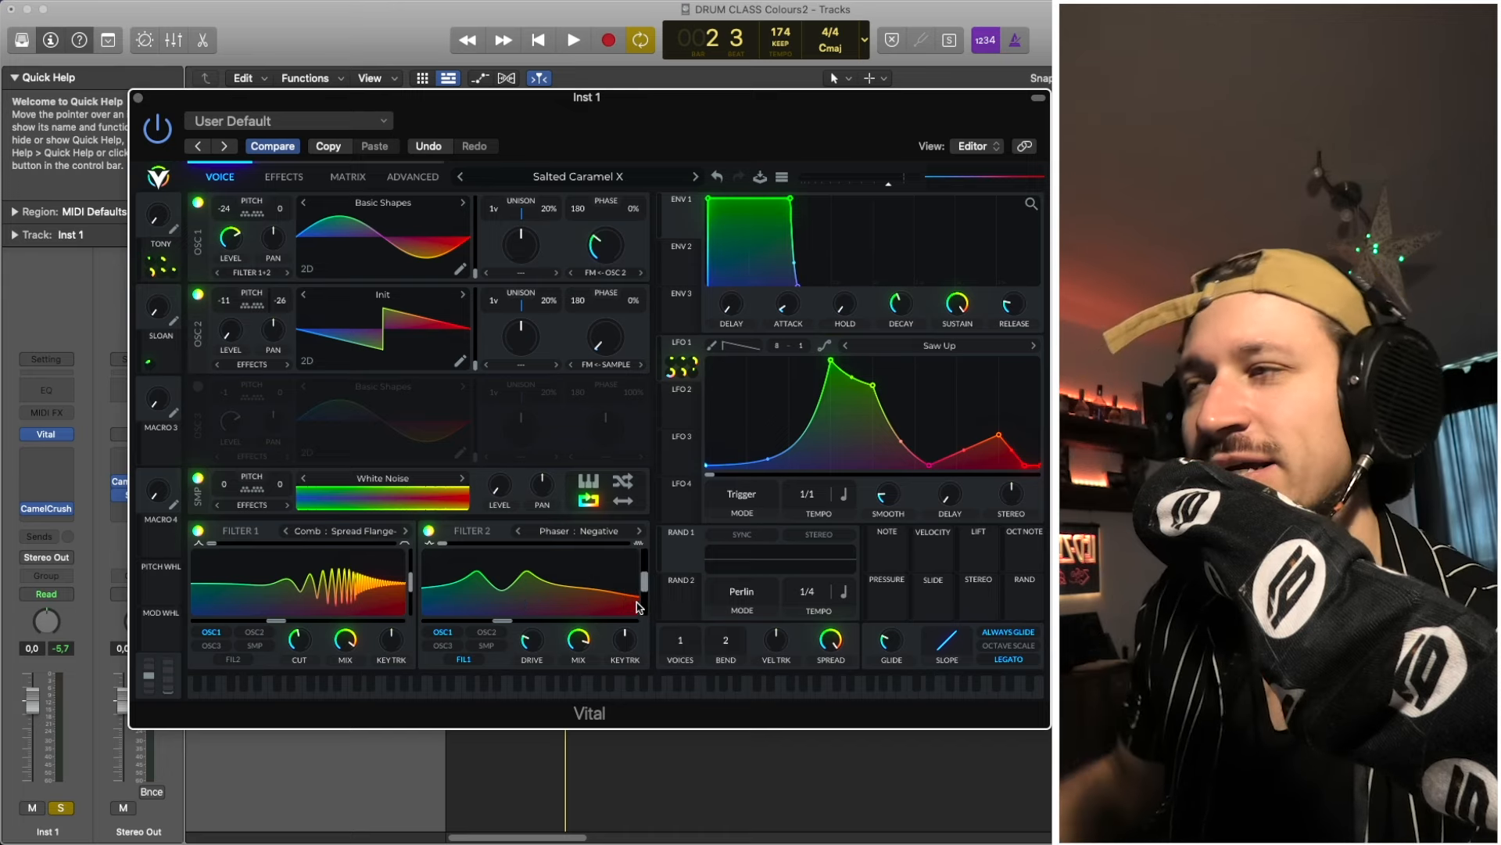
Check filter 2's drive amount and play the bass line through both filters.
{"action": "mouse_move", "coordinate": [540, 646]}
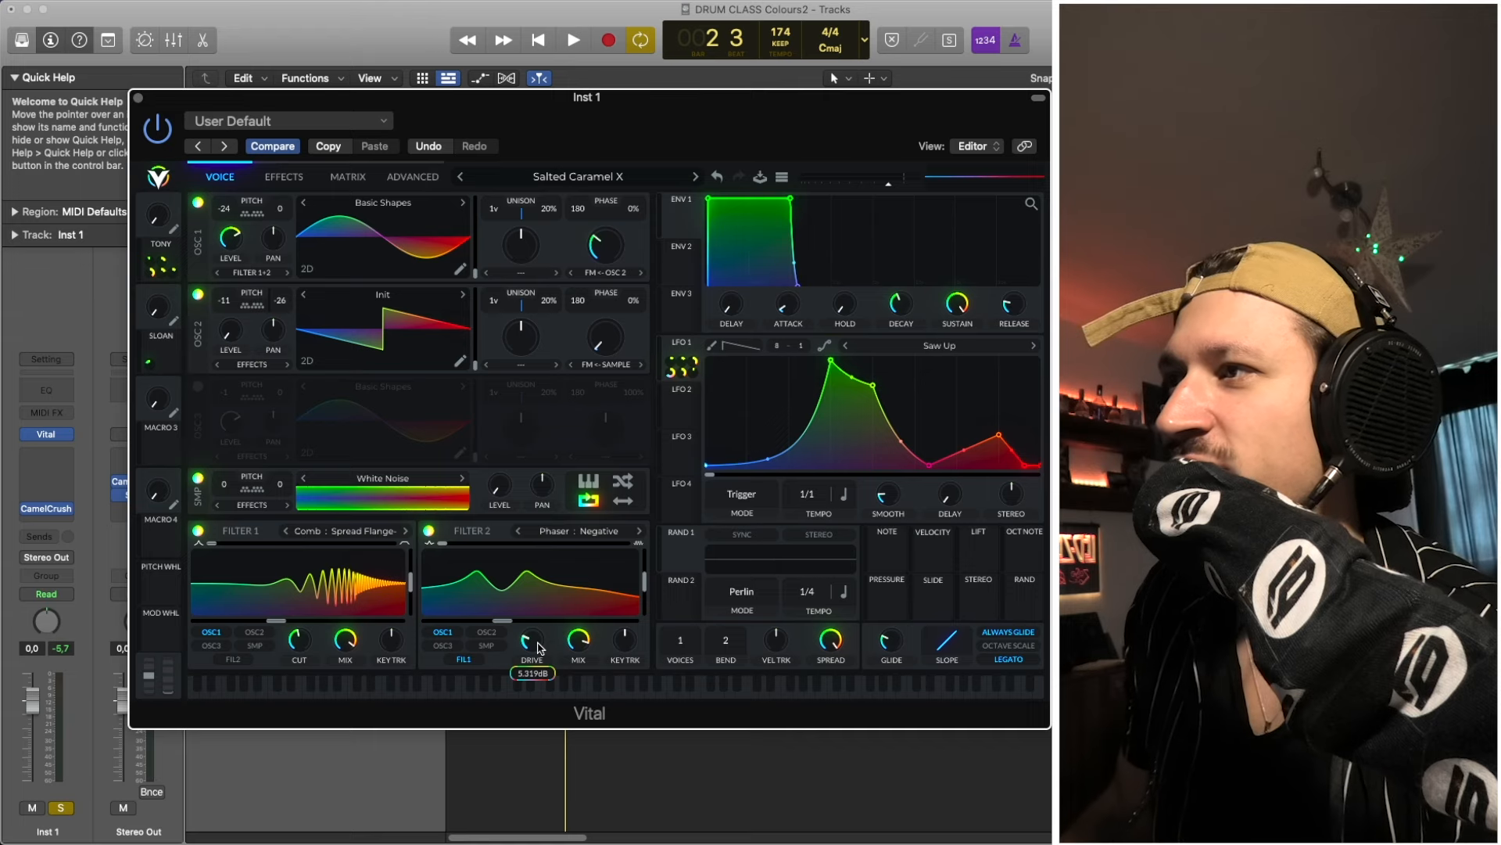
{"action": "key", "text": "space"}
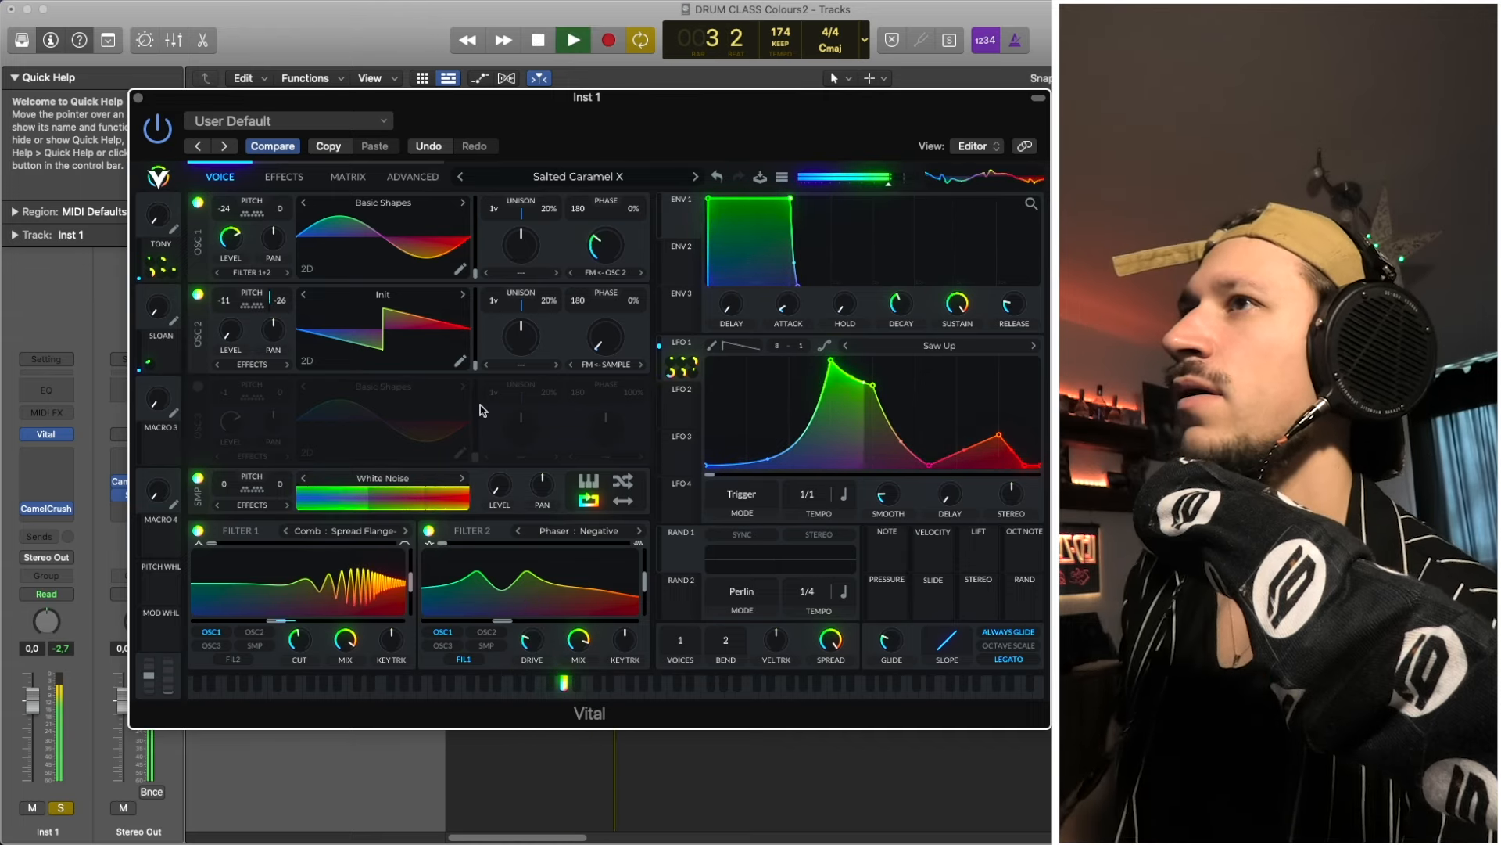
{"action": "key", "text": "space"}
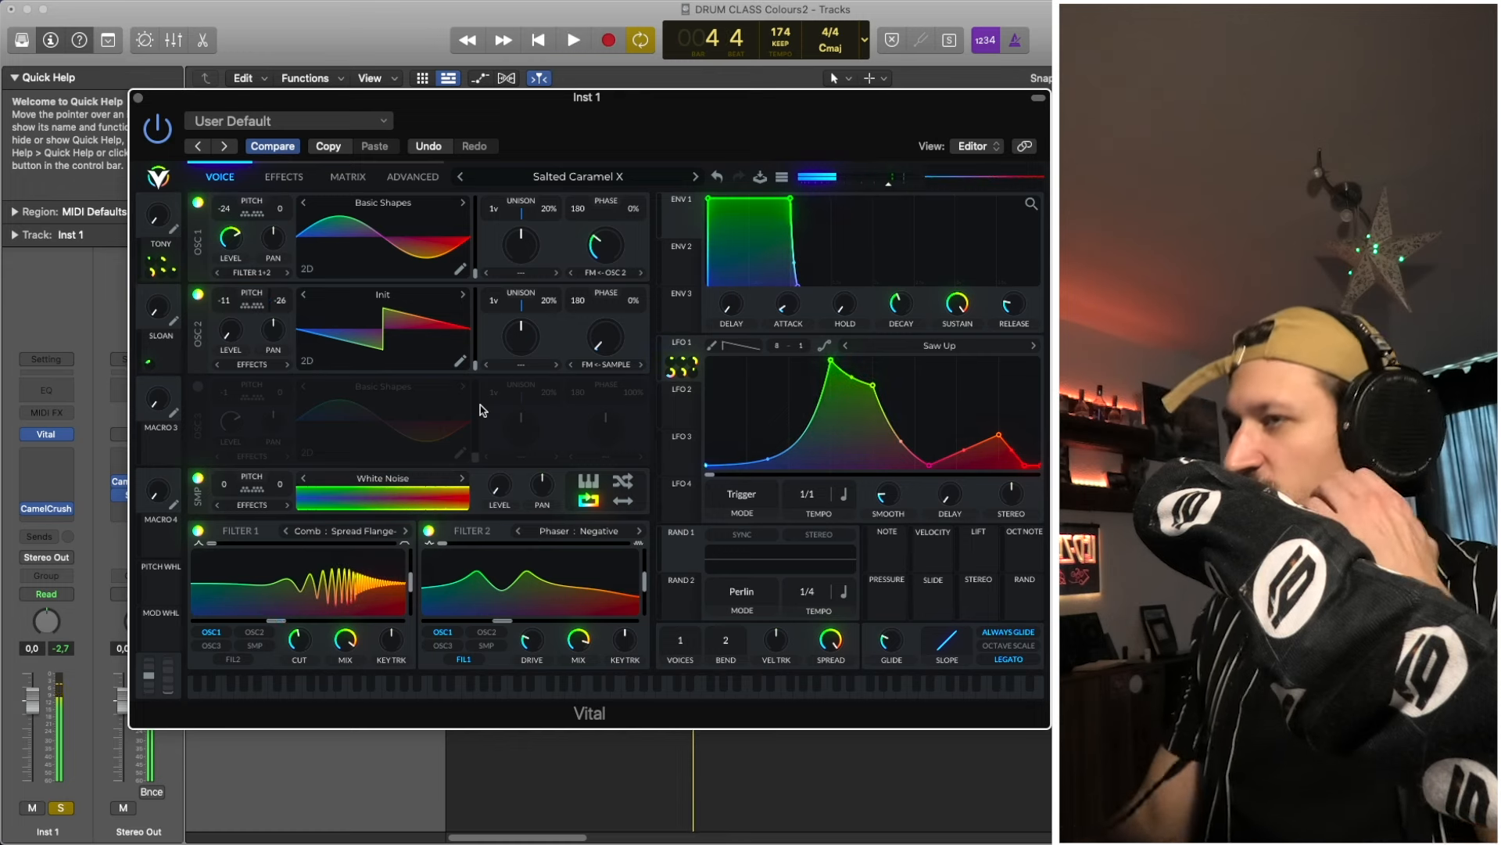
Switch on the Flanger effect, review the two voice filters again, and play the bass line through the flanger.
{"action": "left_click", "coordinate": [292, 190]}
{"action": "left_click", "coordinate": [199, 202]}
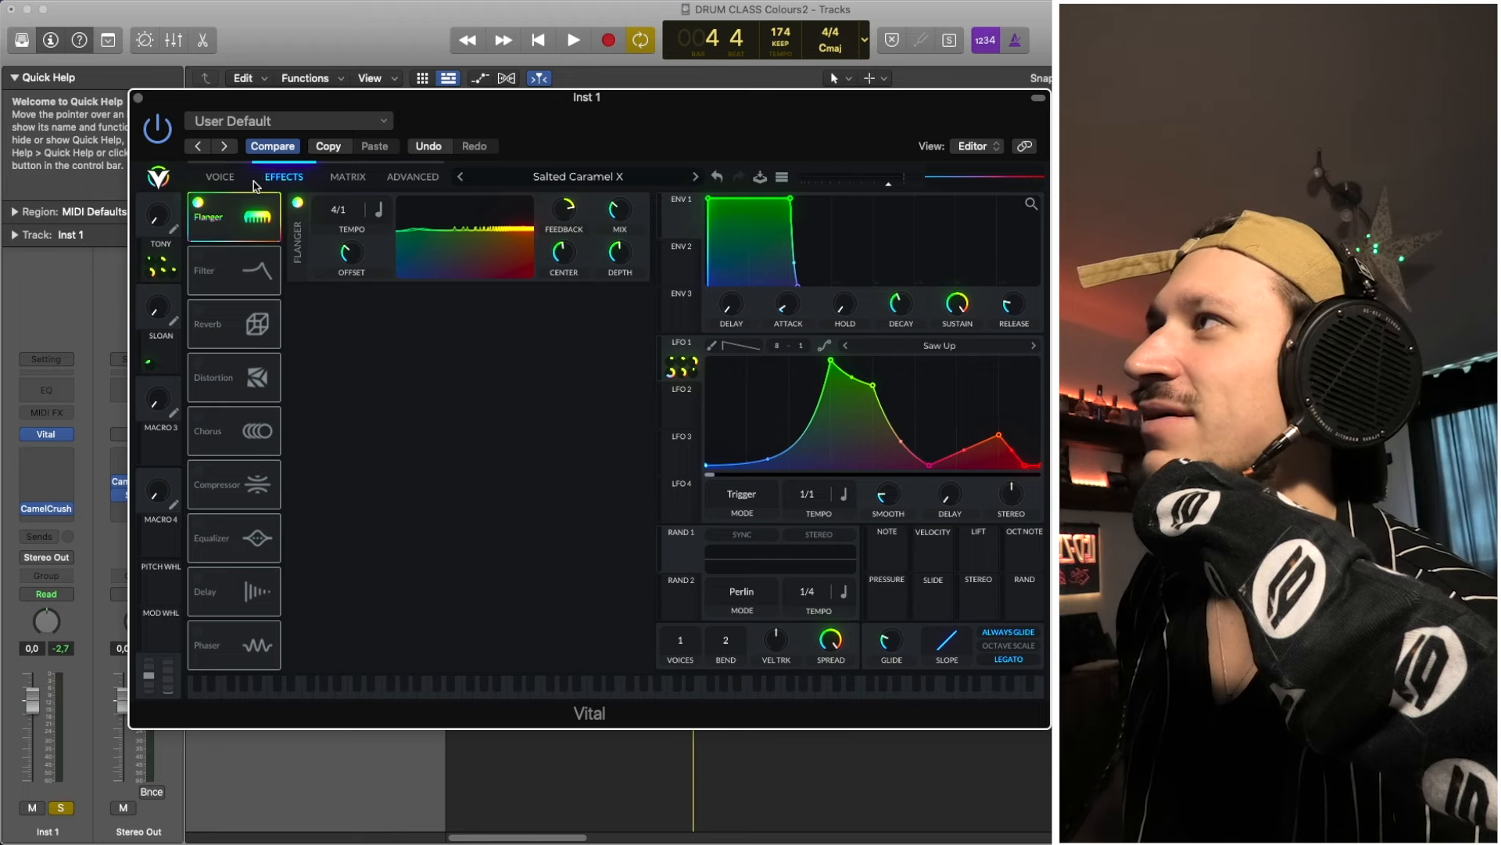
{"action": "left_click", "coordinate": [227, 178]}
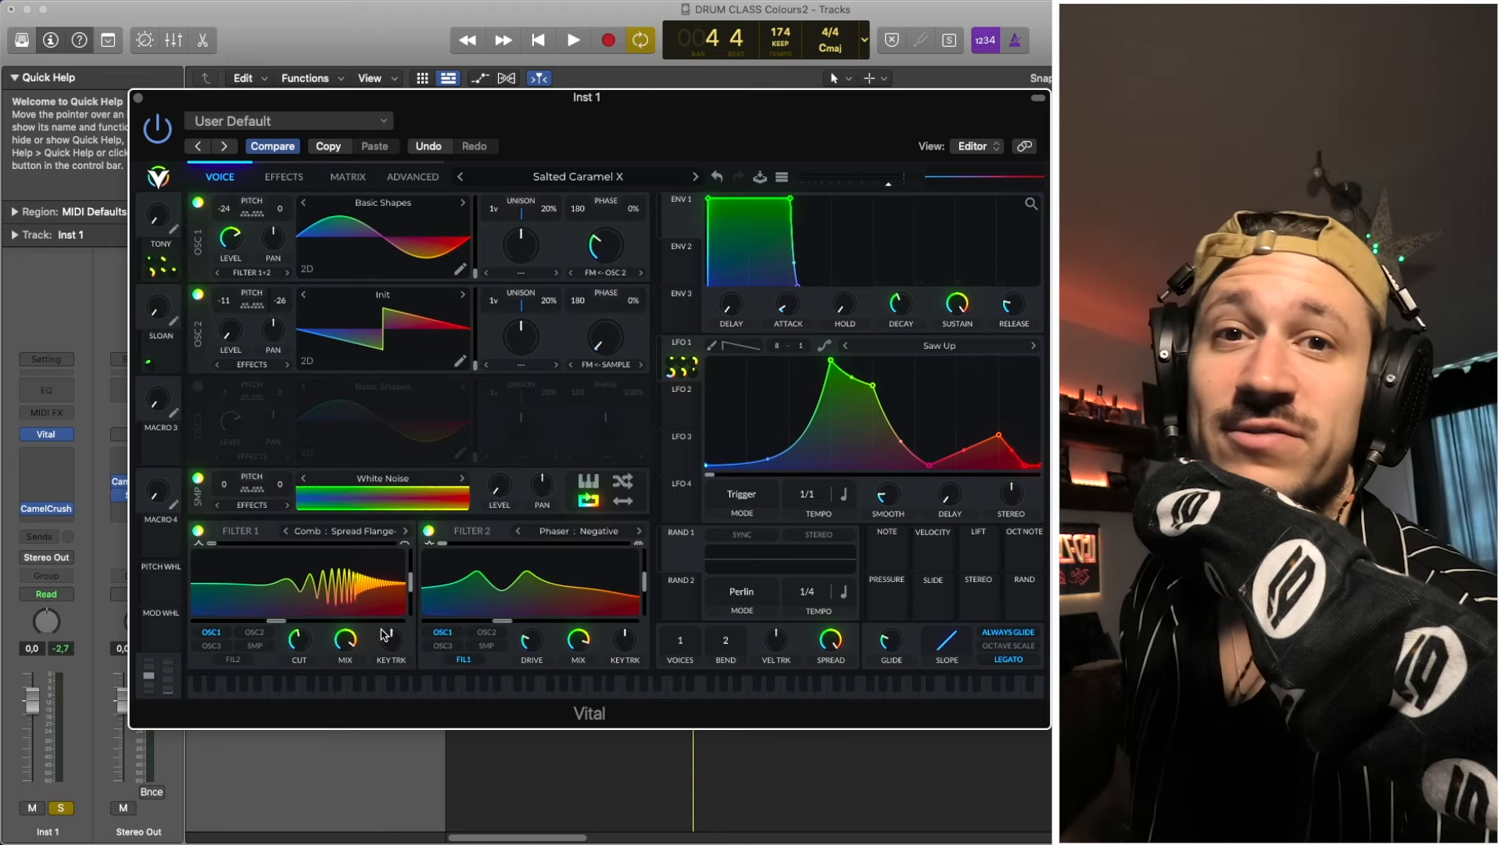
{"action": "left_click", "coordinate": [287, 179]}
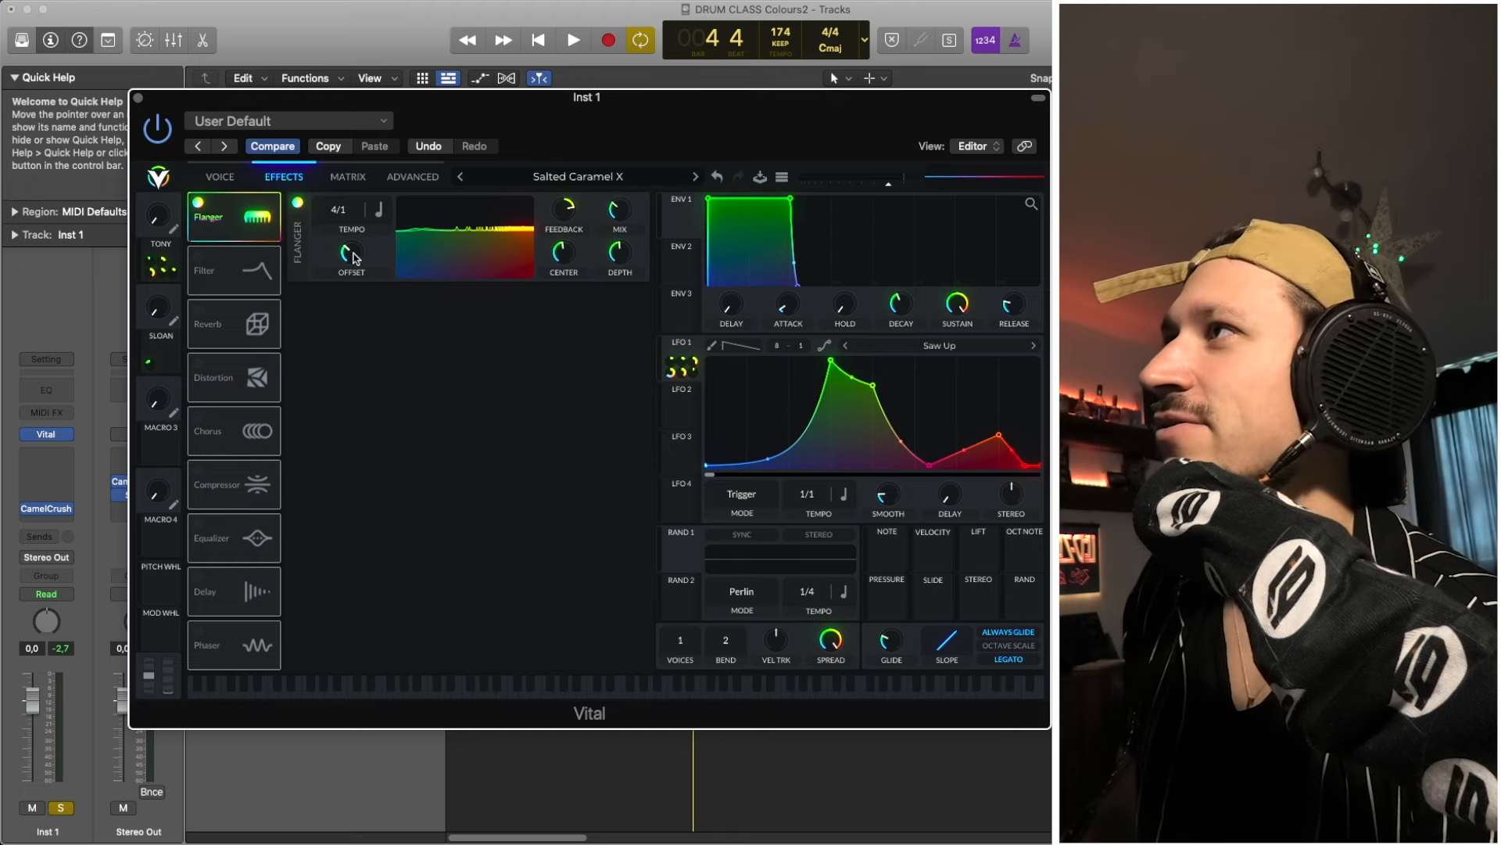
{"action": "key", "text": "space"}
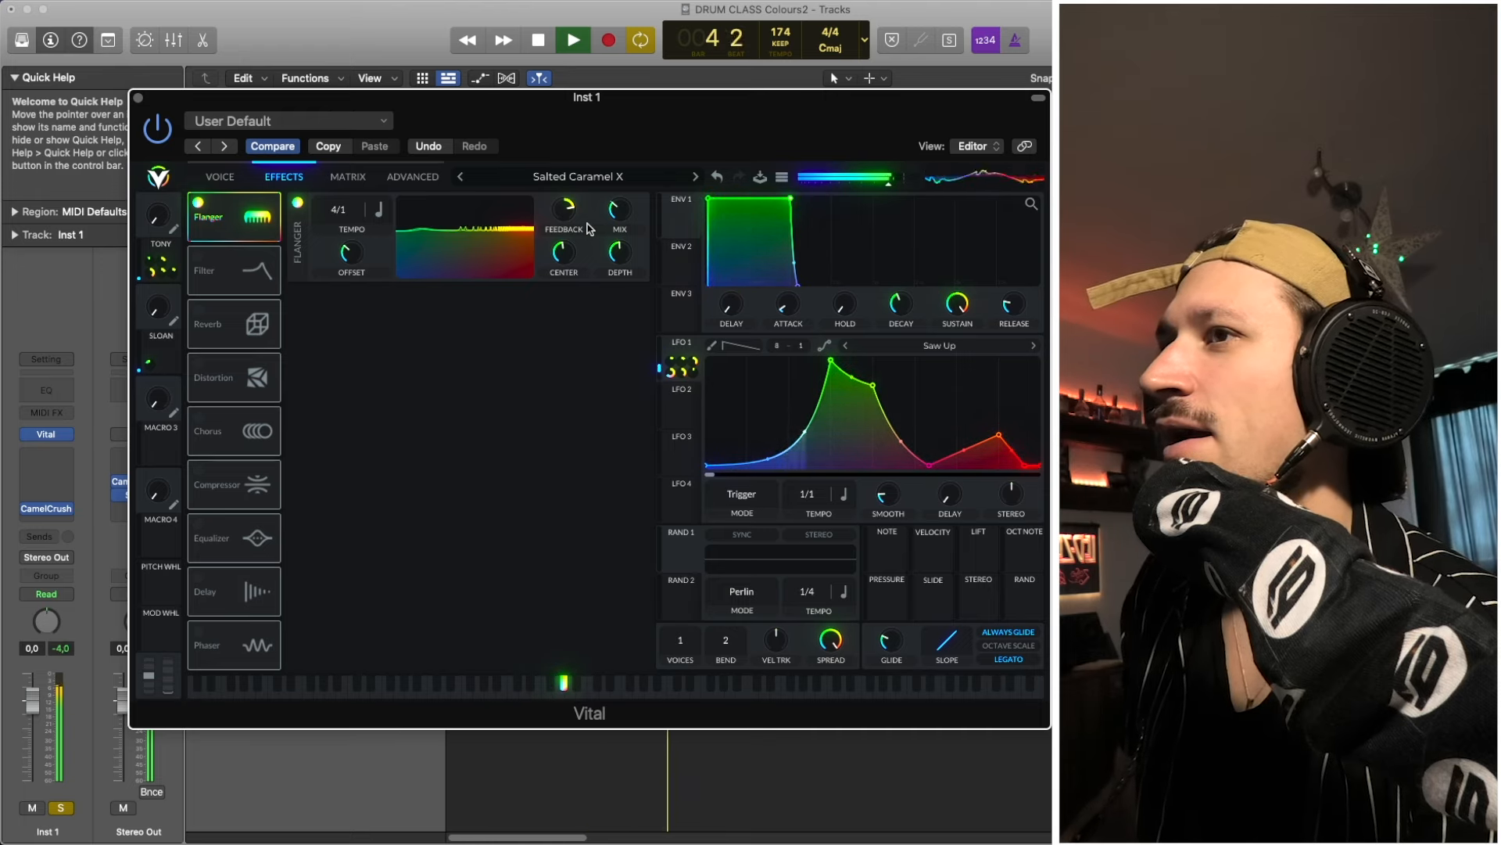
{"action": "key", "text": "space"}
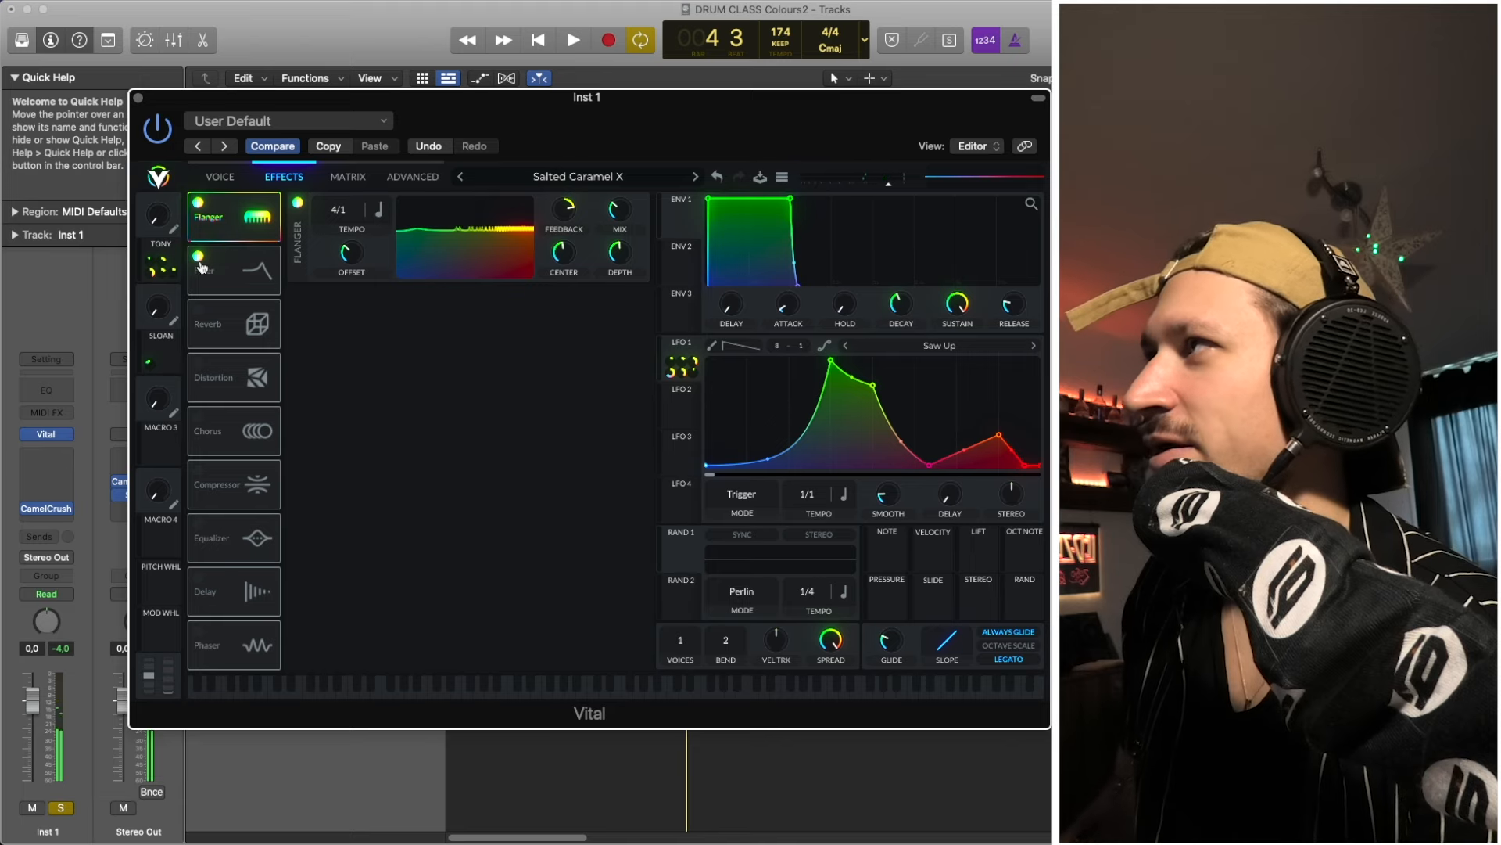
Switch on the Filter effect, type Phaser : Negative, and compare the bass line with it bypassed and active.
{"action": "left_click", "coordinate": [199, 257]}
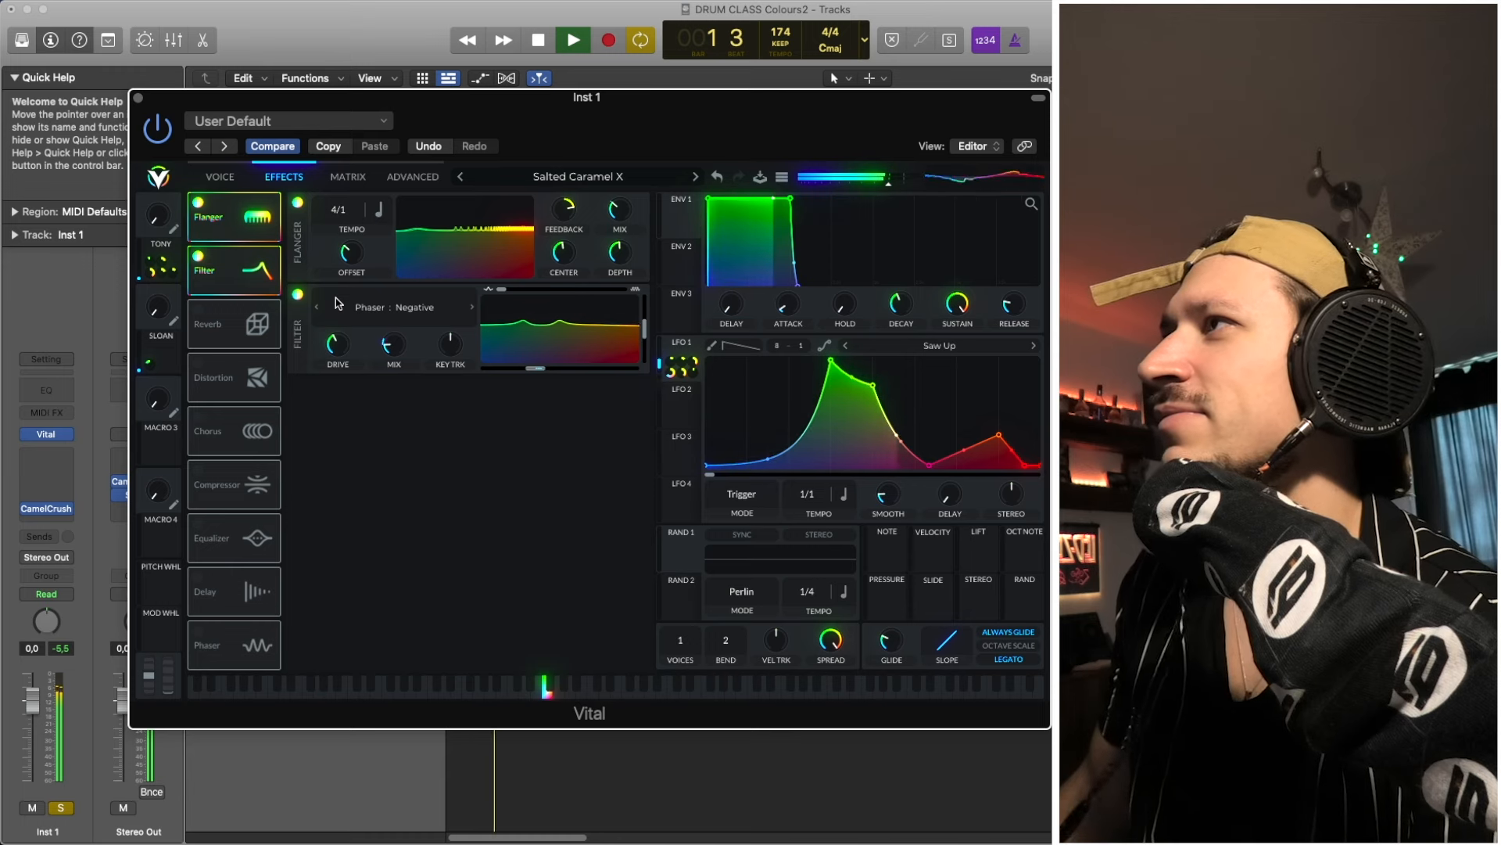
{"action": "left_click", "coordinate": [297, 297]}
{"action": "key", "text": "space"}
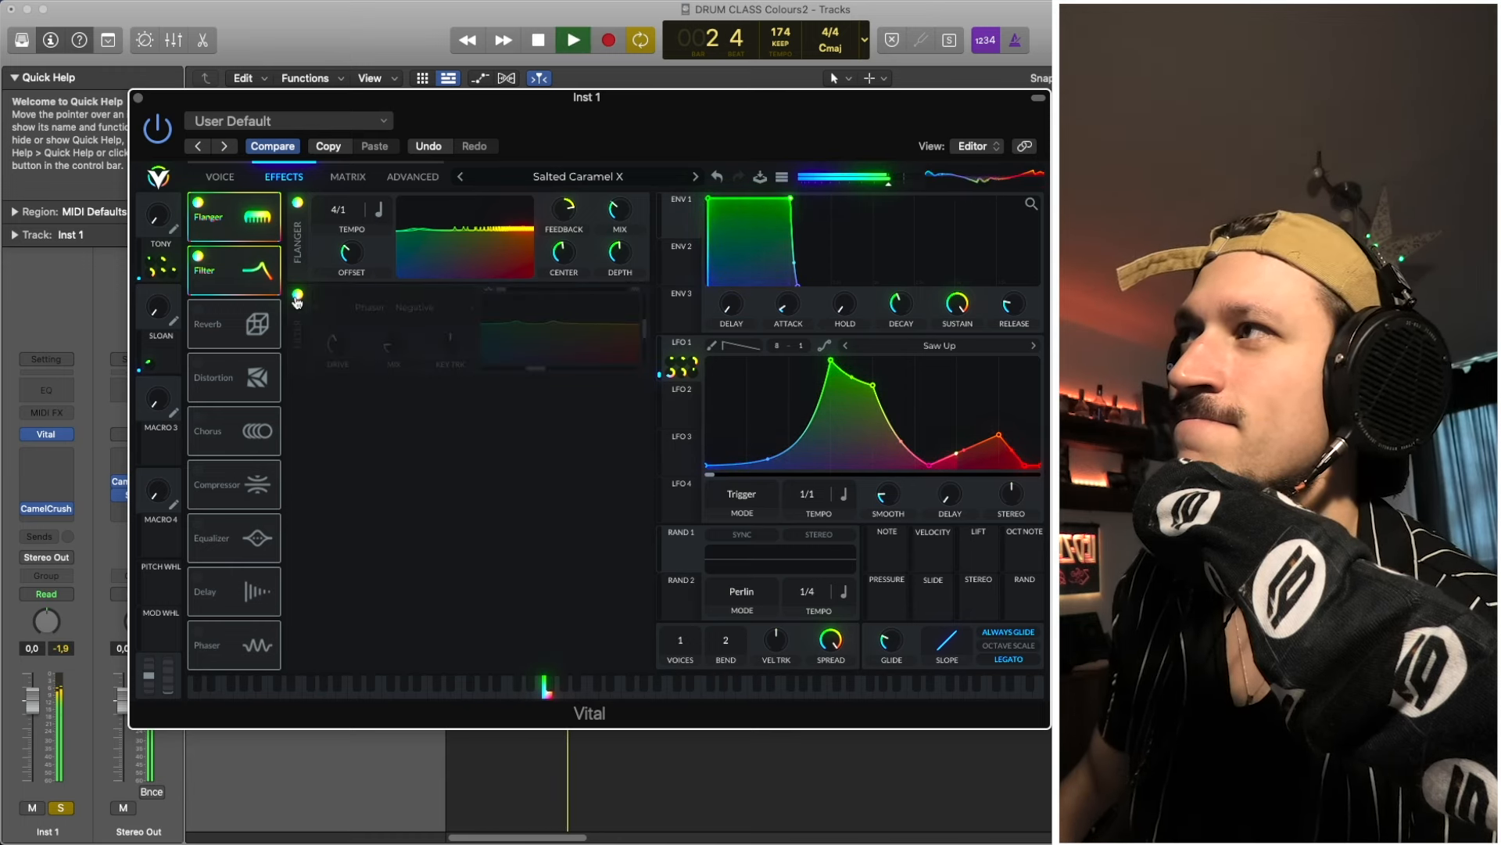
{"action": "left_click", "coordinate": [297, 296]}
{"action": "key", "text": "space"}
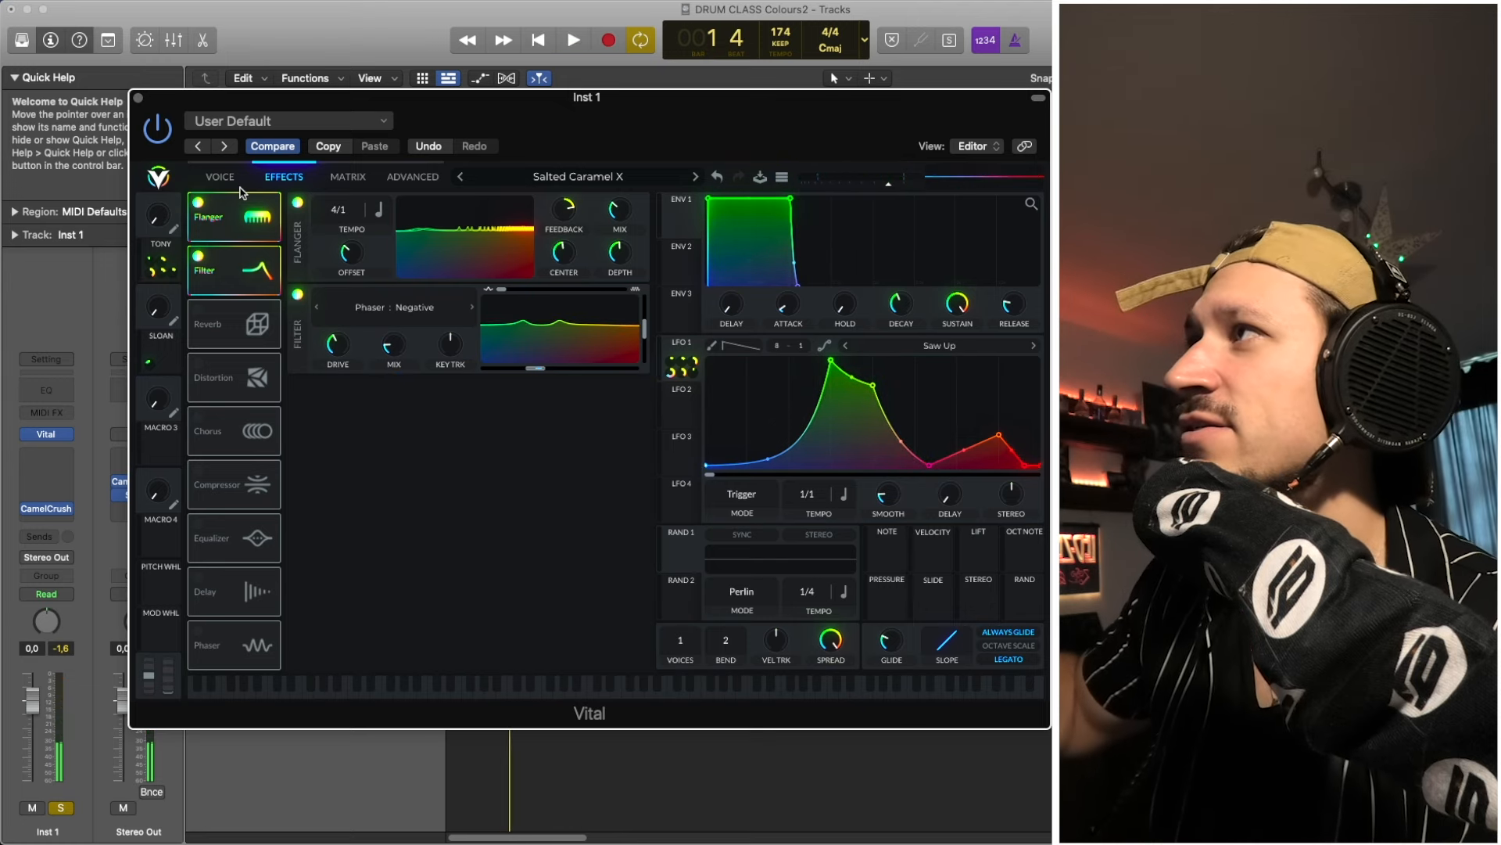
Examine the Filter effect's mix modulation and response curve, and compare the bass line again with the effect bypassed and active.
{"action": "left_click", "coordinate": [220, 177]}
{"action": "left_click", "coordinate": [288, 180]}
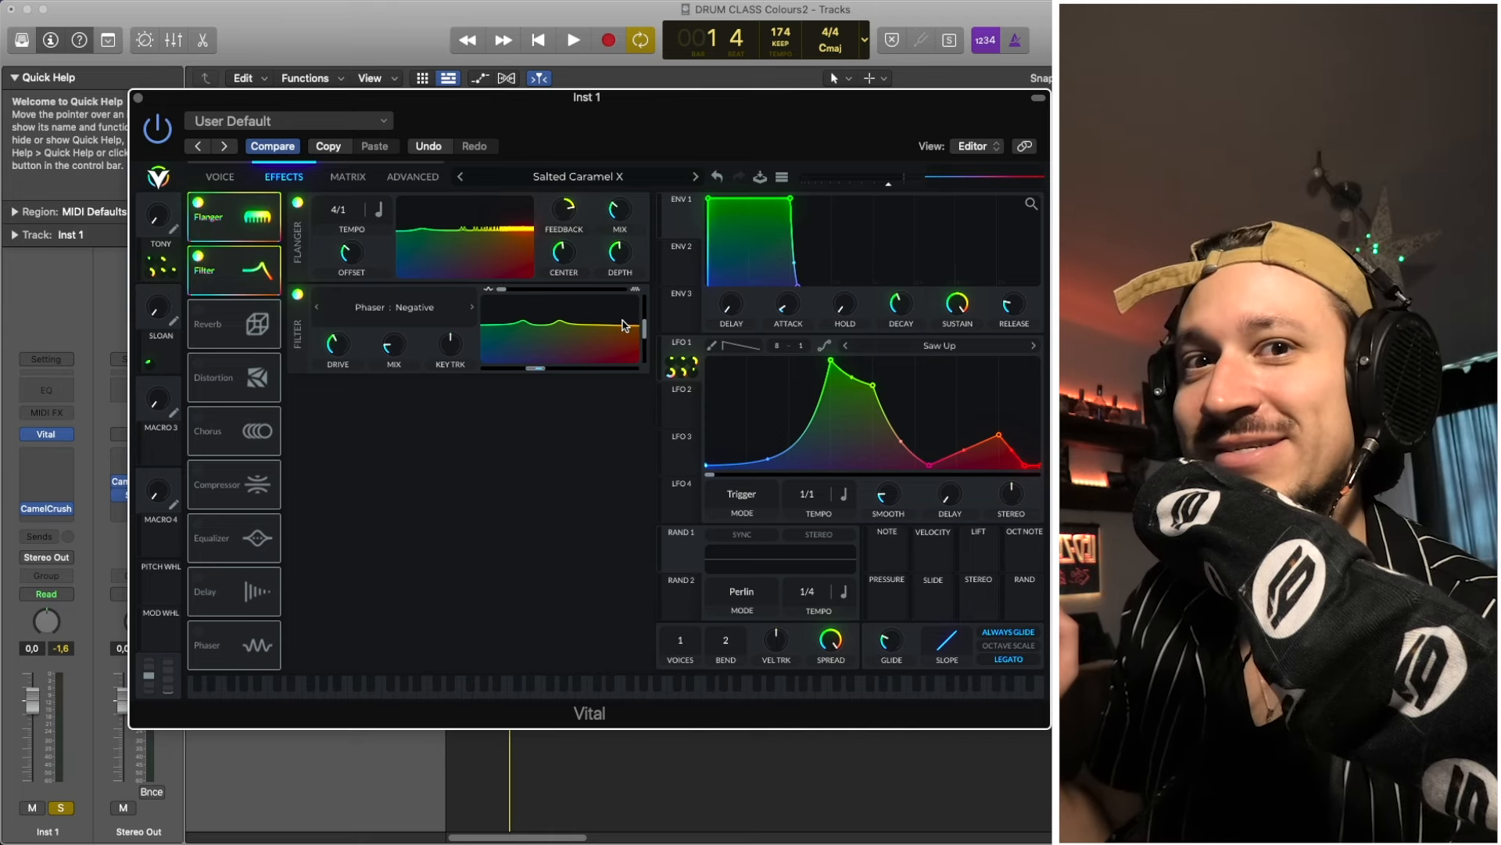
{"action": "mouse_move", "coordinate": [403, 348]}
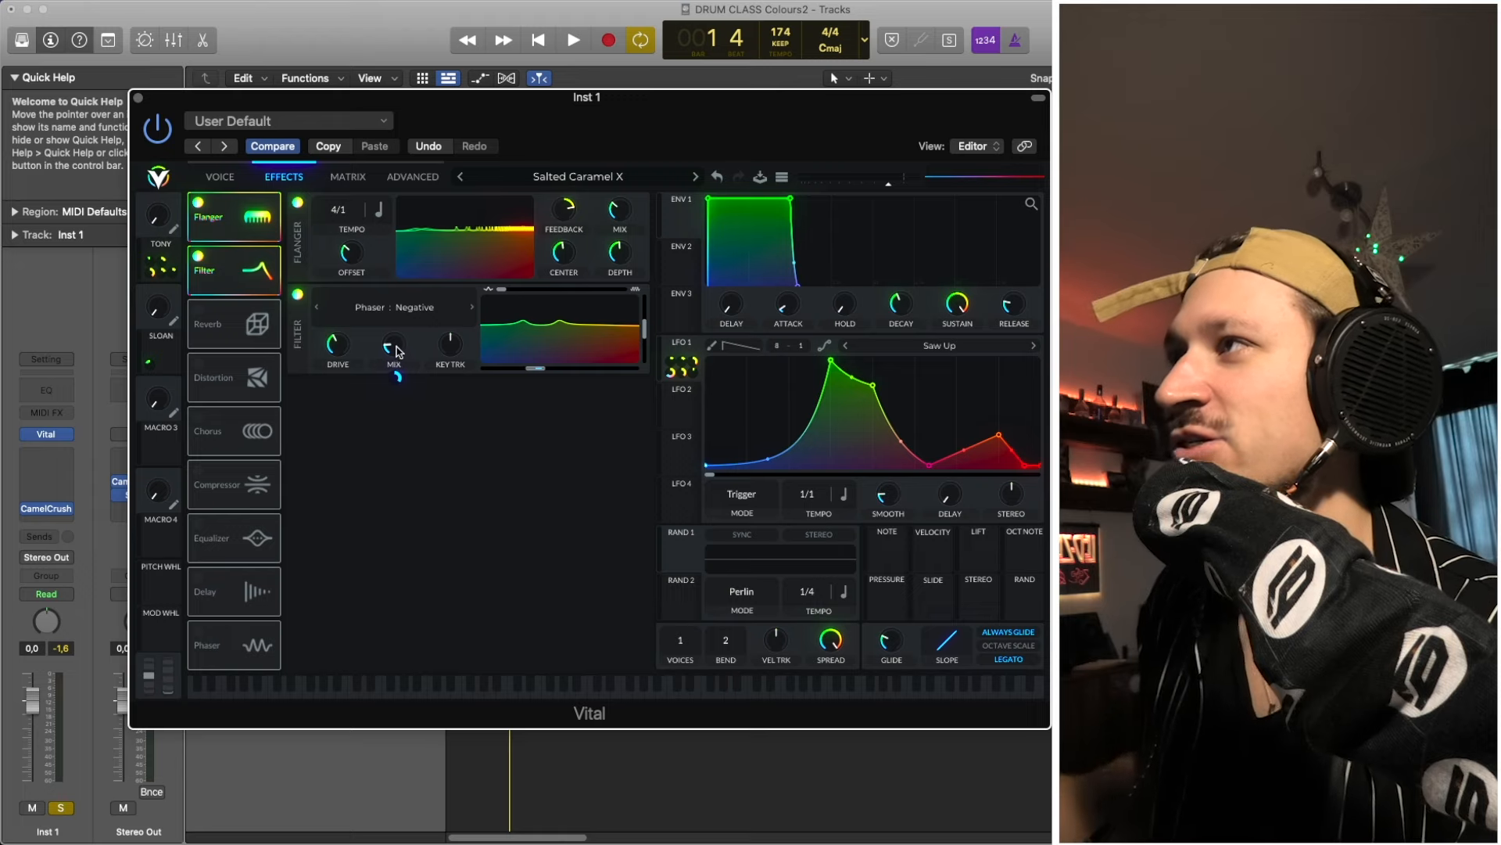
{"action": "mouse_move", "coordinate": [574, 356]}
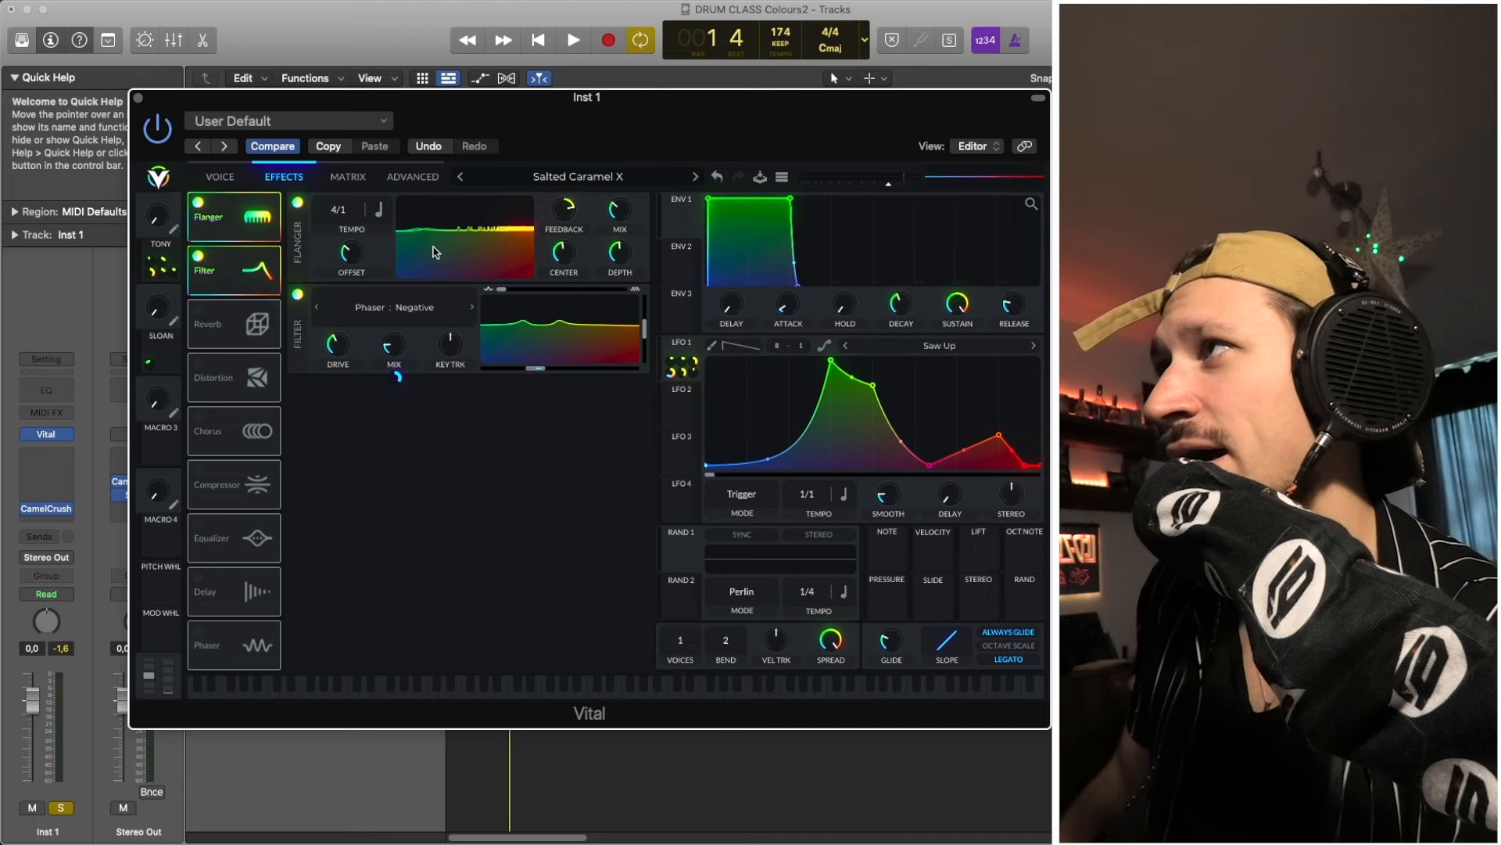
{"action": "key", "text": "space"}
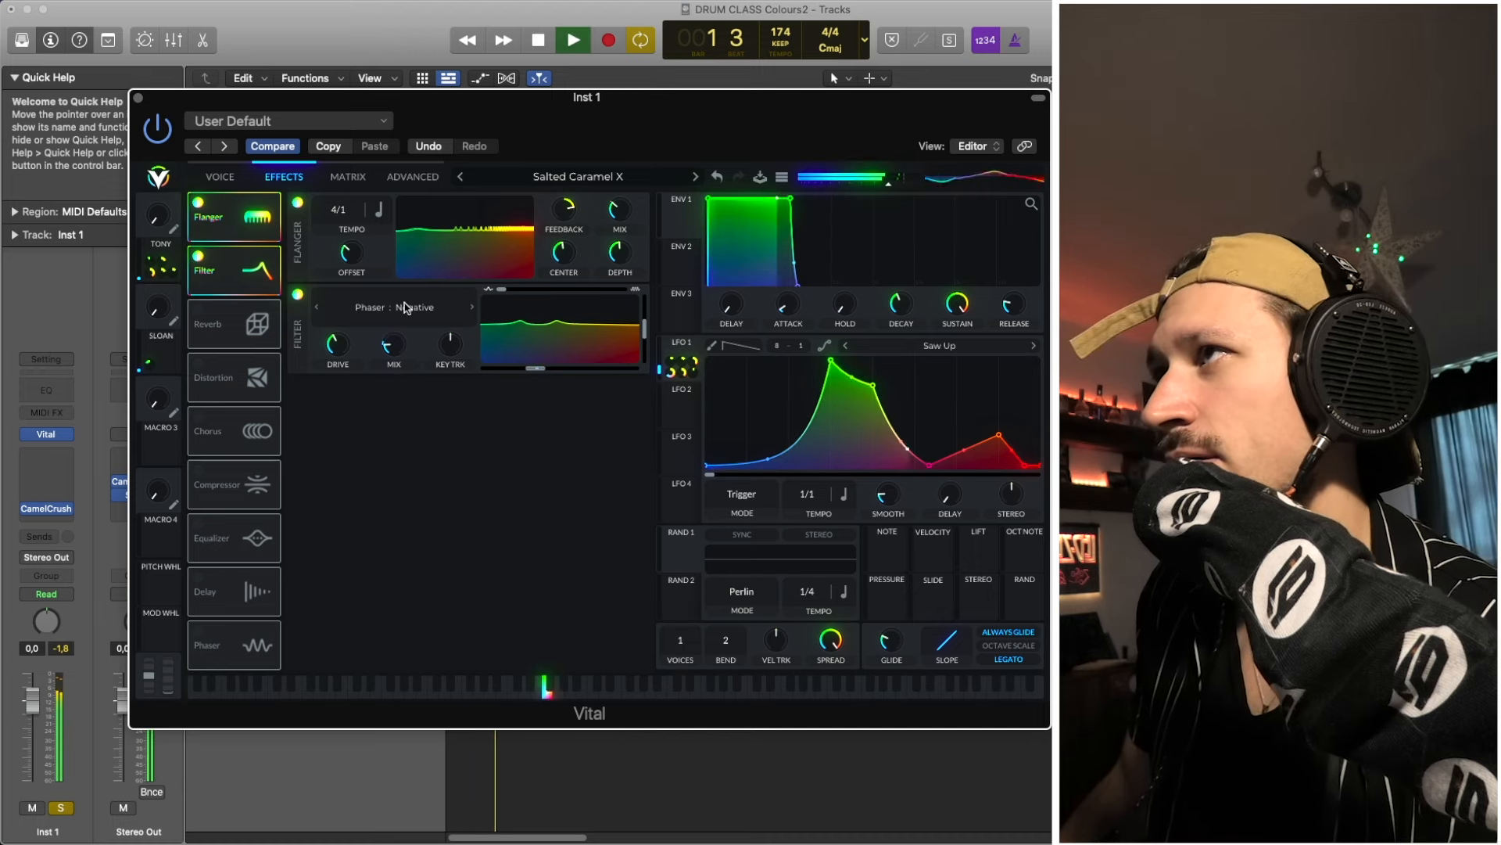
{"action": "left_click", "coordinate": [298, 293]}
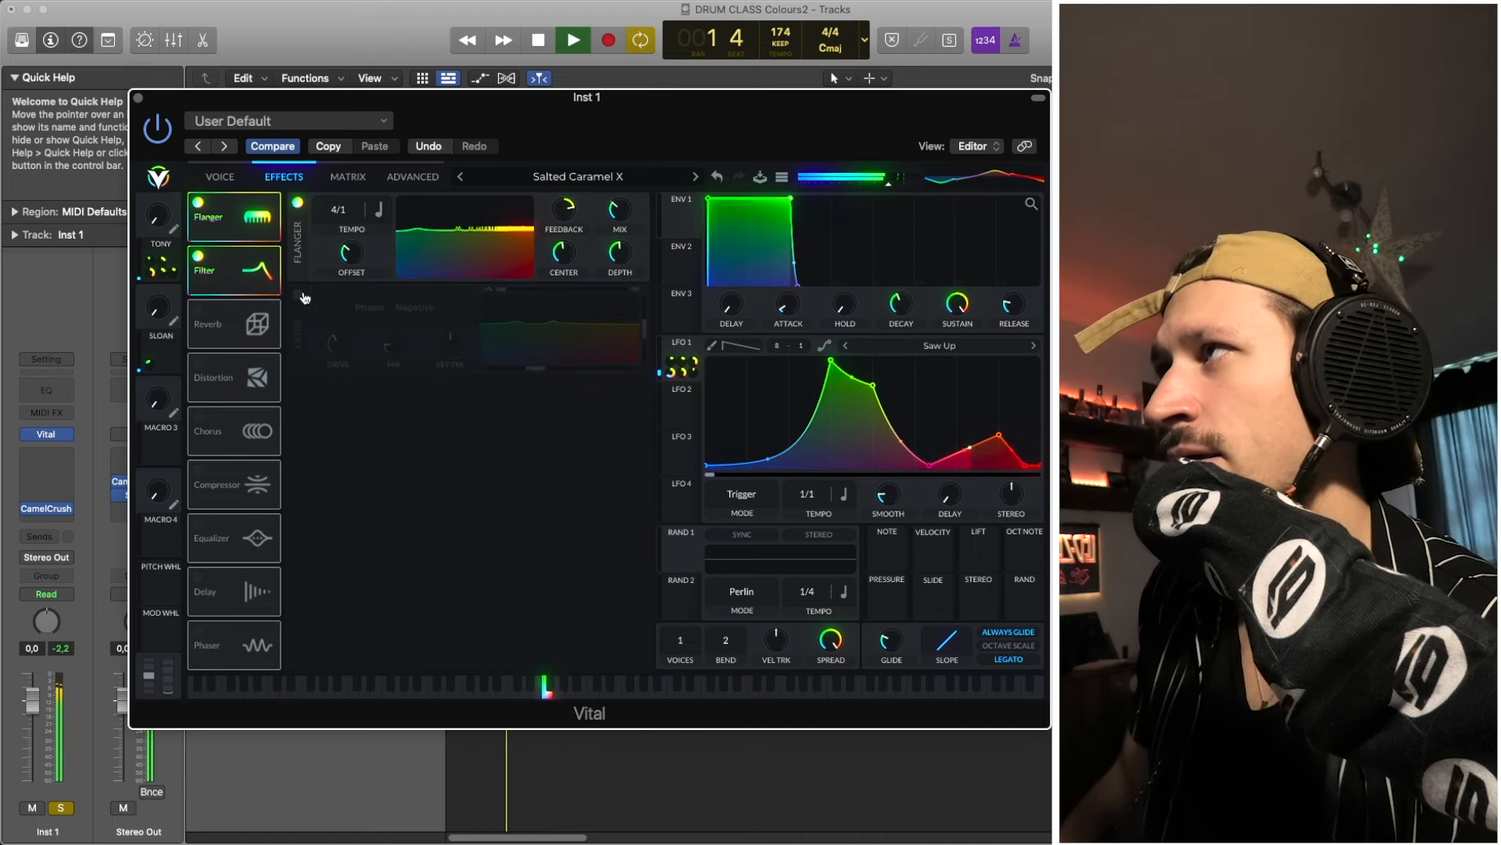
{"action": "left_click", "coordinate": [298, 293]}
{"action": "key", "text": "space"}
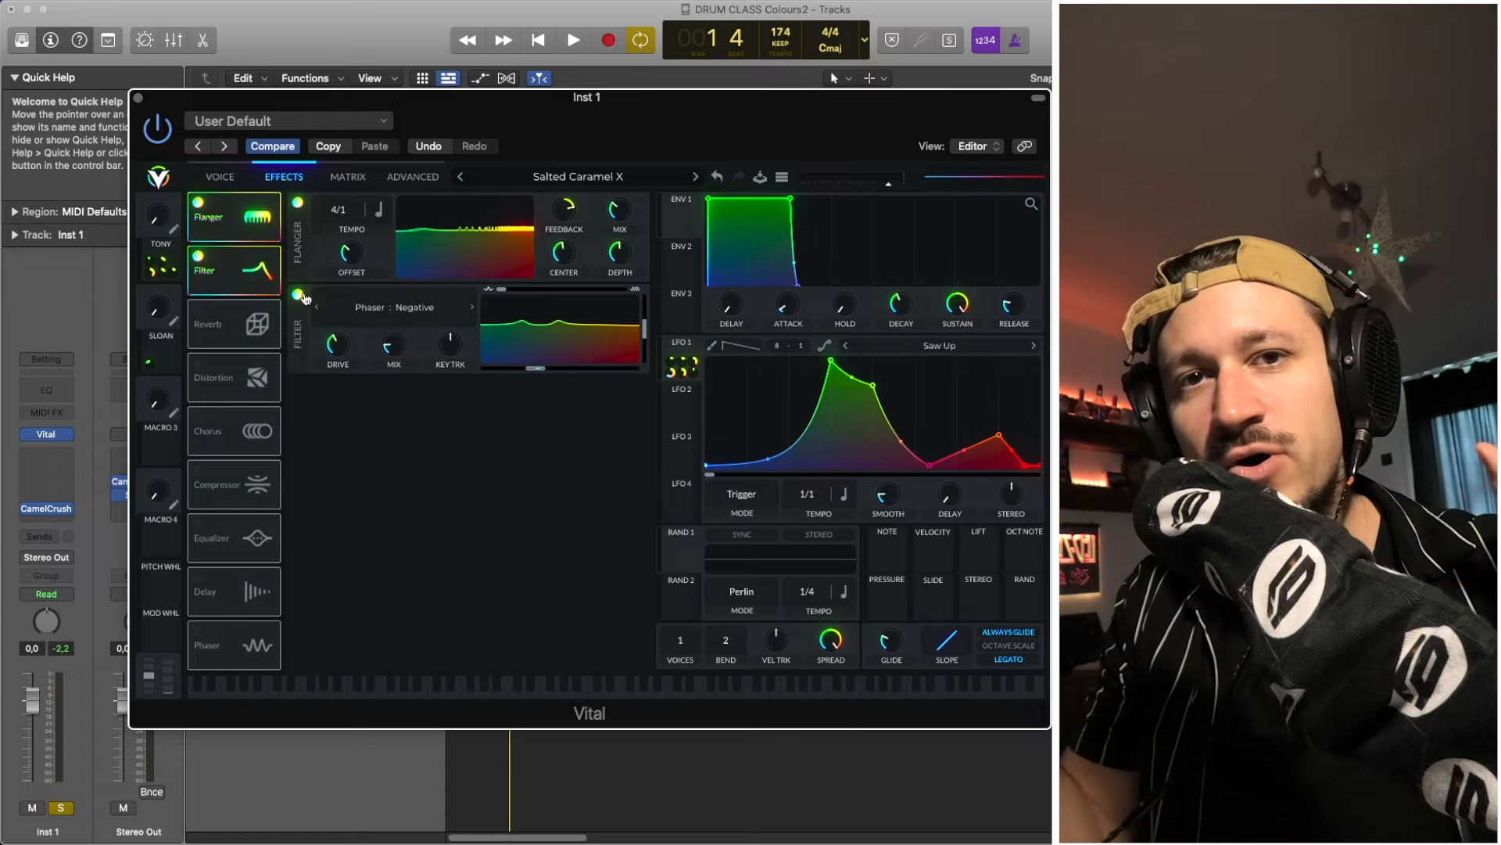
Switch on the Reverb effect after the filter and audition the bass line with it.
{"action": "key", "text": "space"}
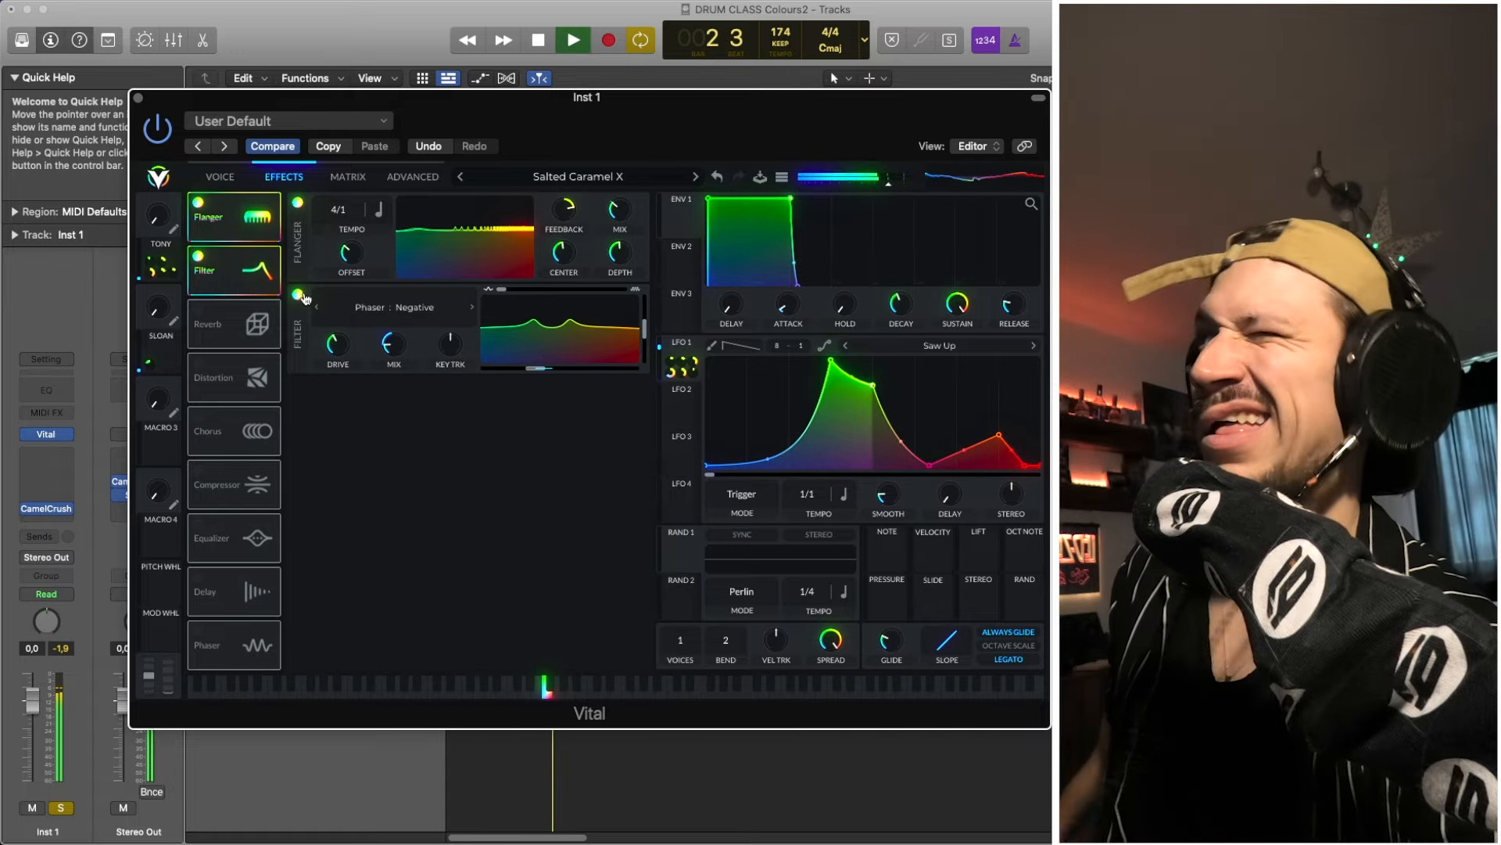
{"action": "left_click", "coordinate": [199, 309]}
{"action": "key", "text": "space"}
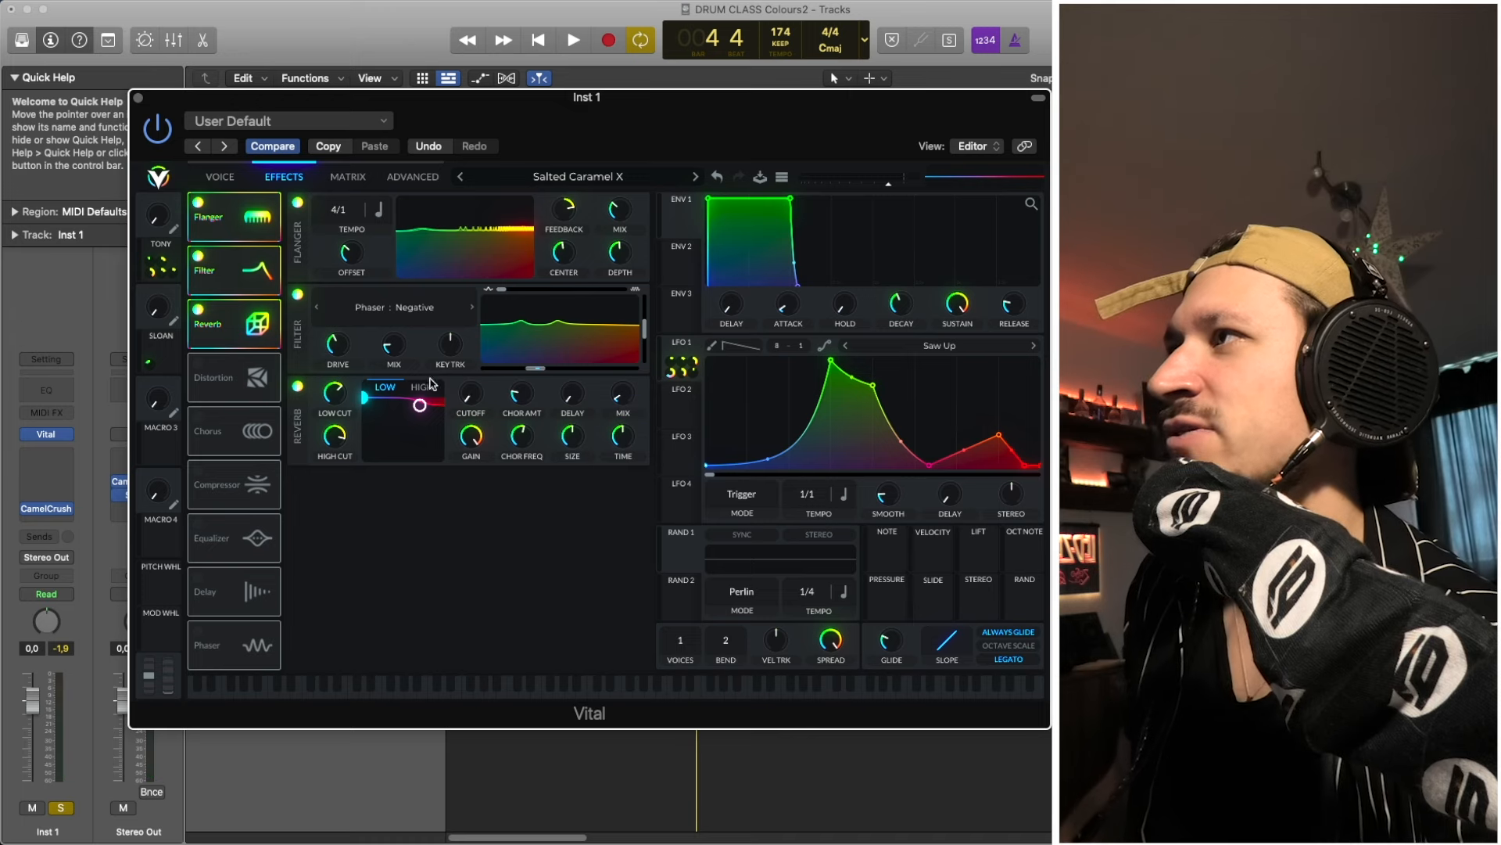
{"action": "key", "text": "space"}
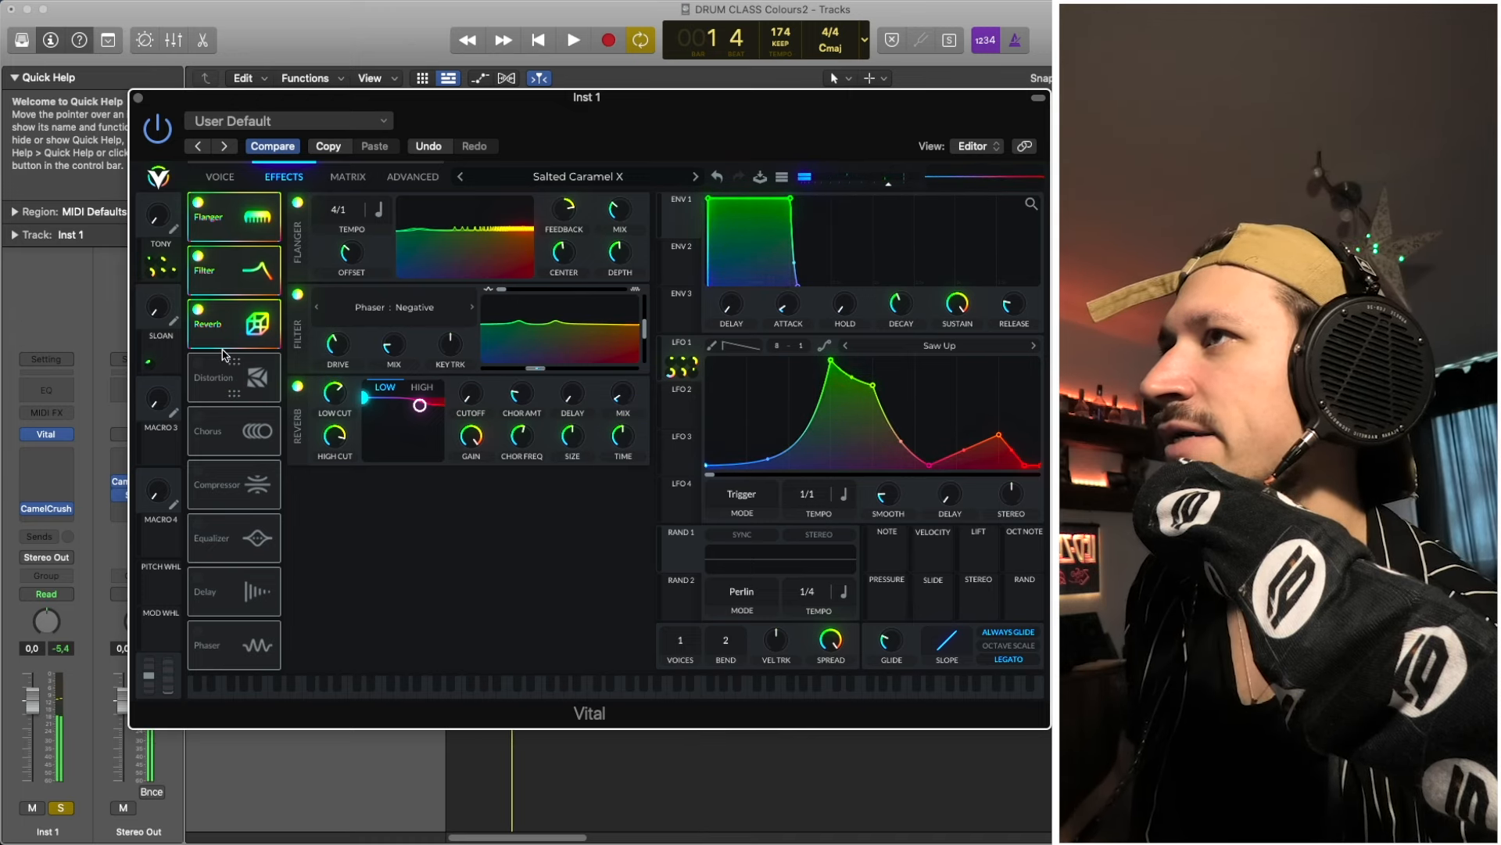
Switch on the Distortion effect, type Soft Clip, and compare the bass line with it bypassed and active.
{"action": "left_click", "coordinate": [200, 363]}
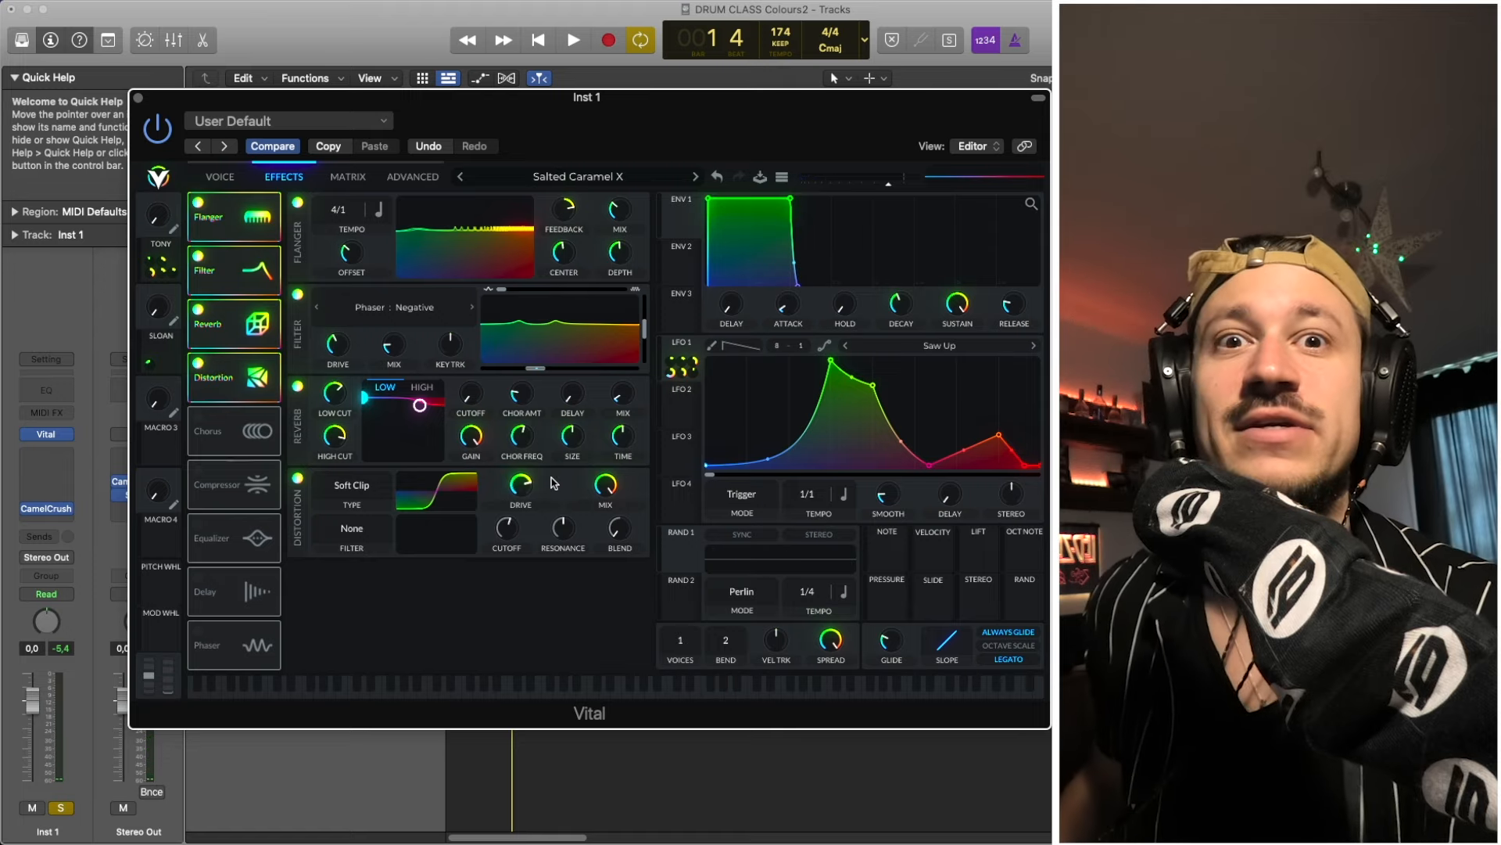
{"action": "key", "text": "space"}
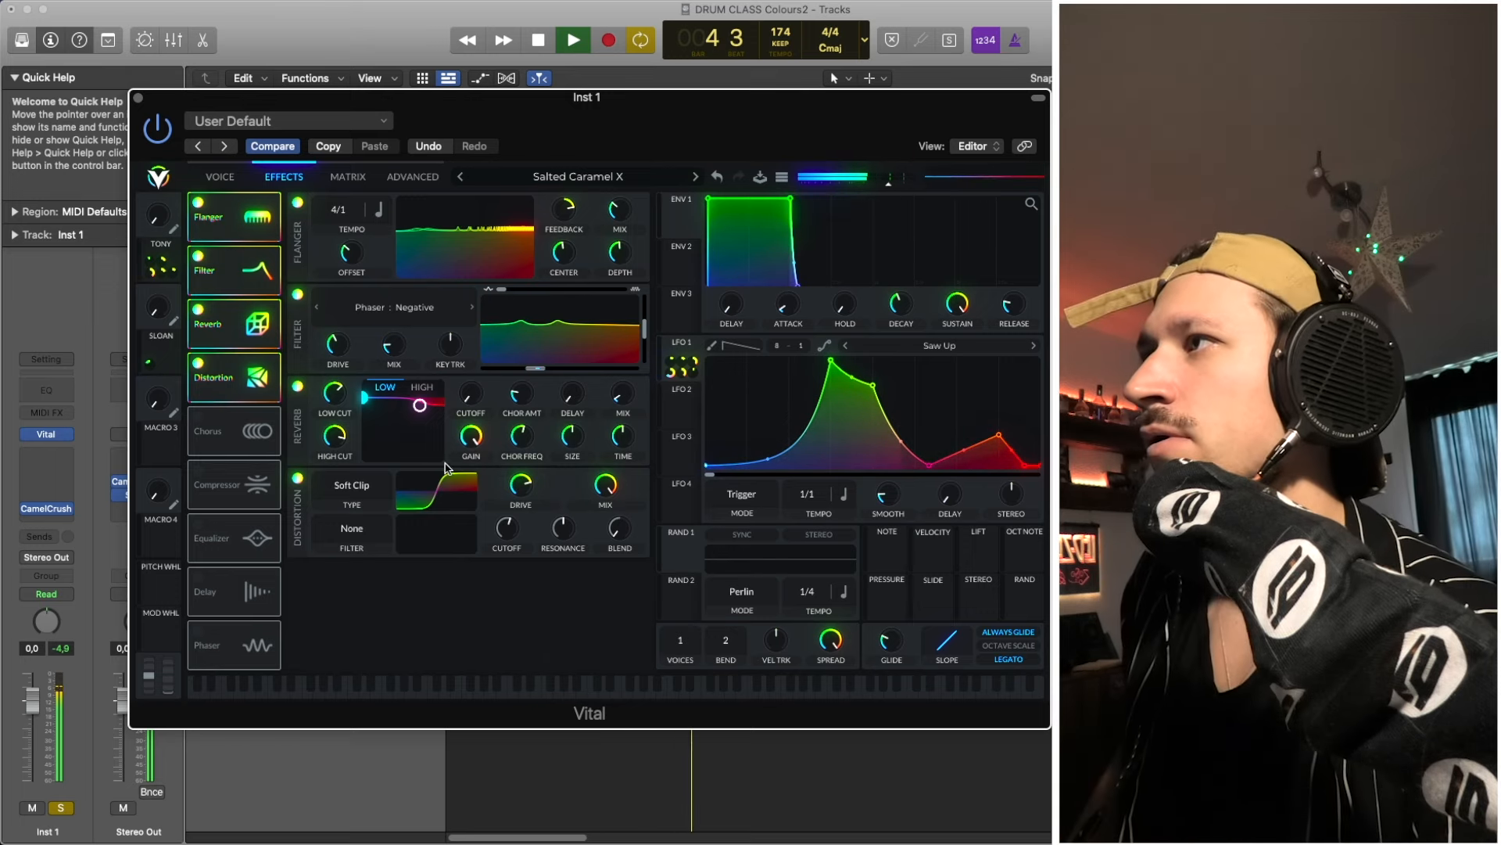
{"action": "left_click", "coordinate": [298, 479]}
{"action": "left_click", "coordinate": [297, 478]}
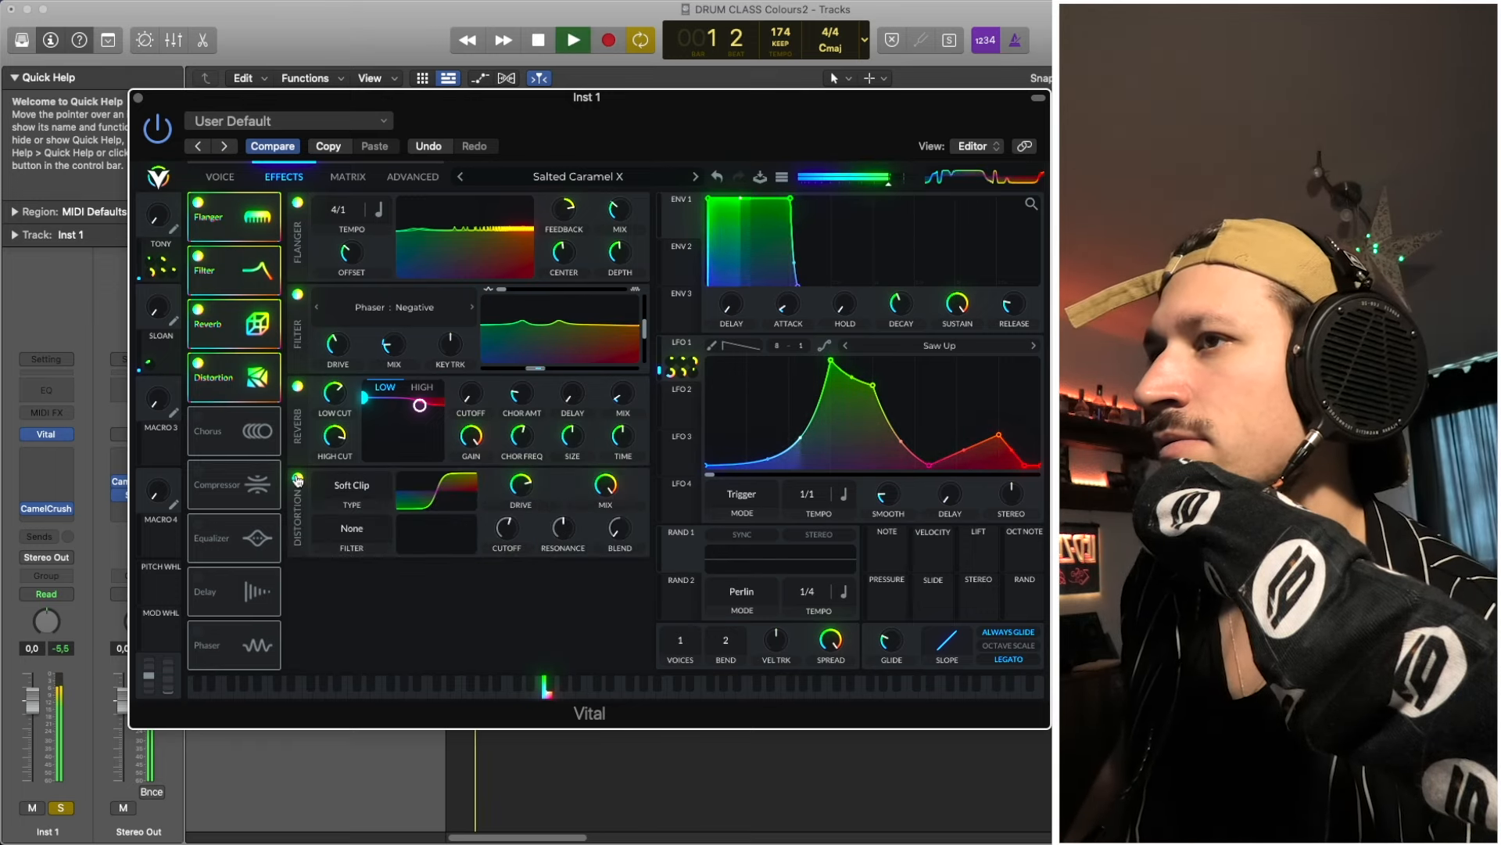
{"action": "key", "text": "space"}
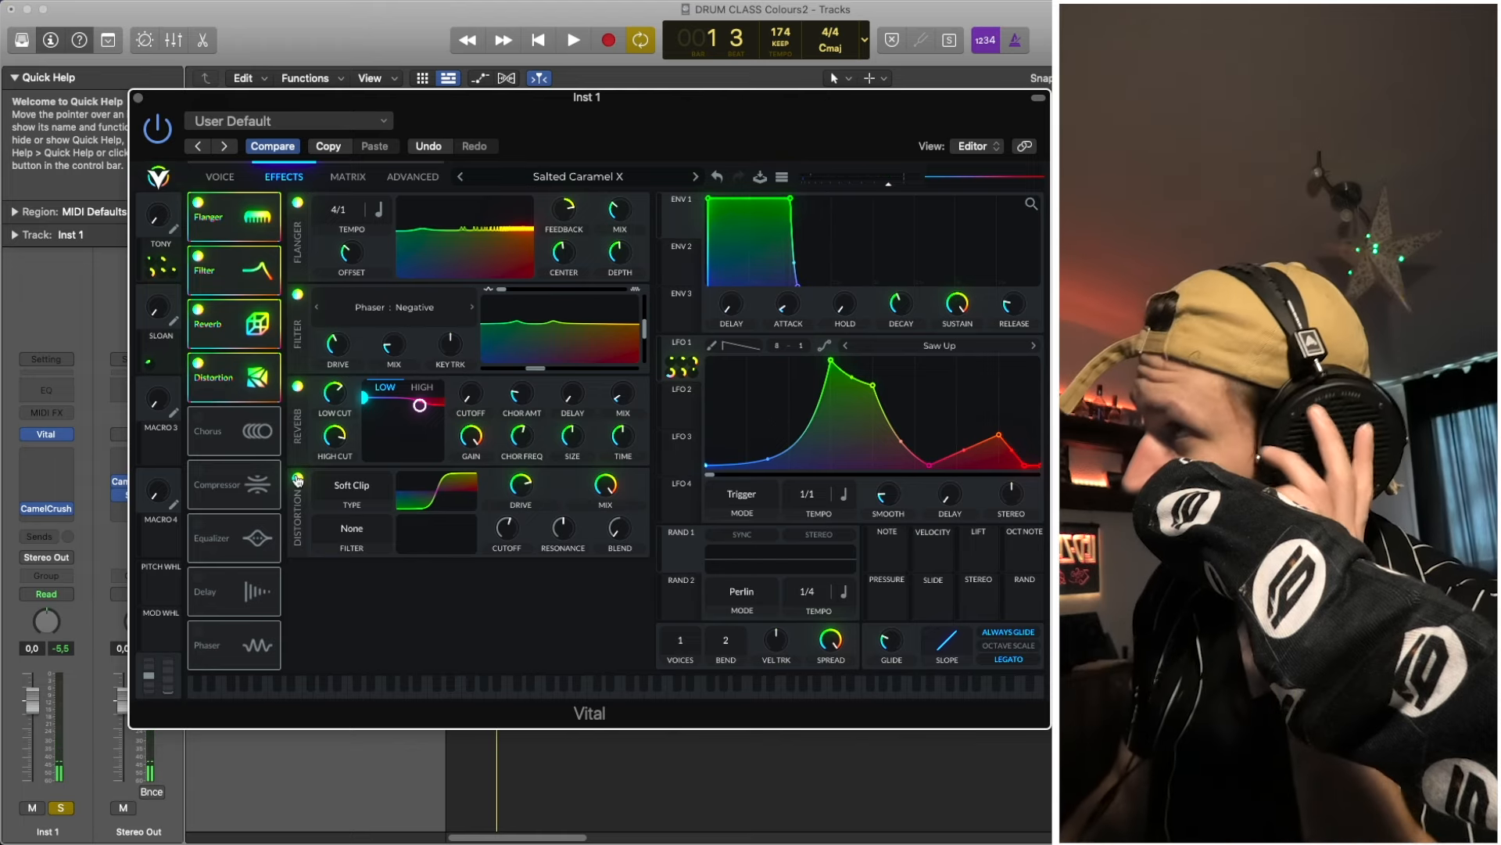
Replay the bass line through the full effects chain, check the distortion's drive, and compare it again with the distortion bypassed.
{"action": "key", "text": "space"}
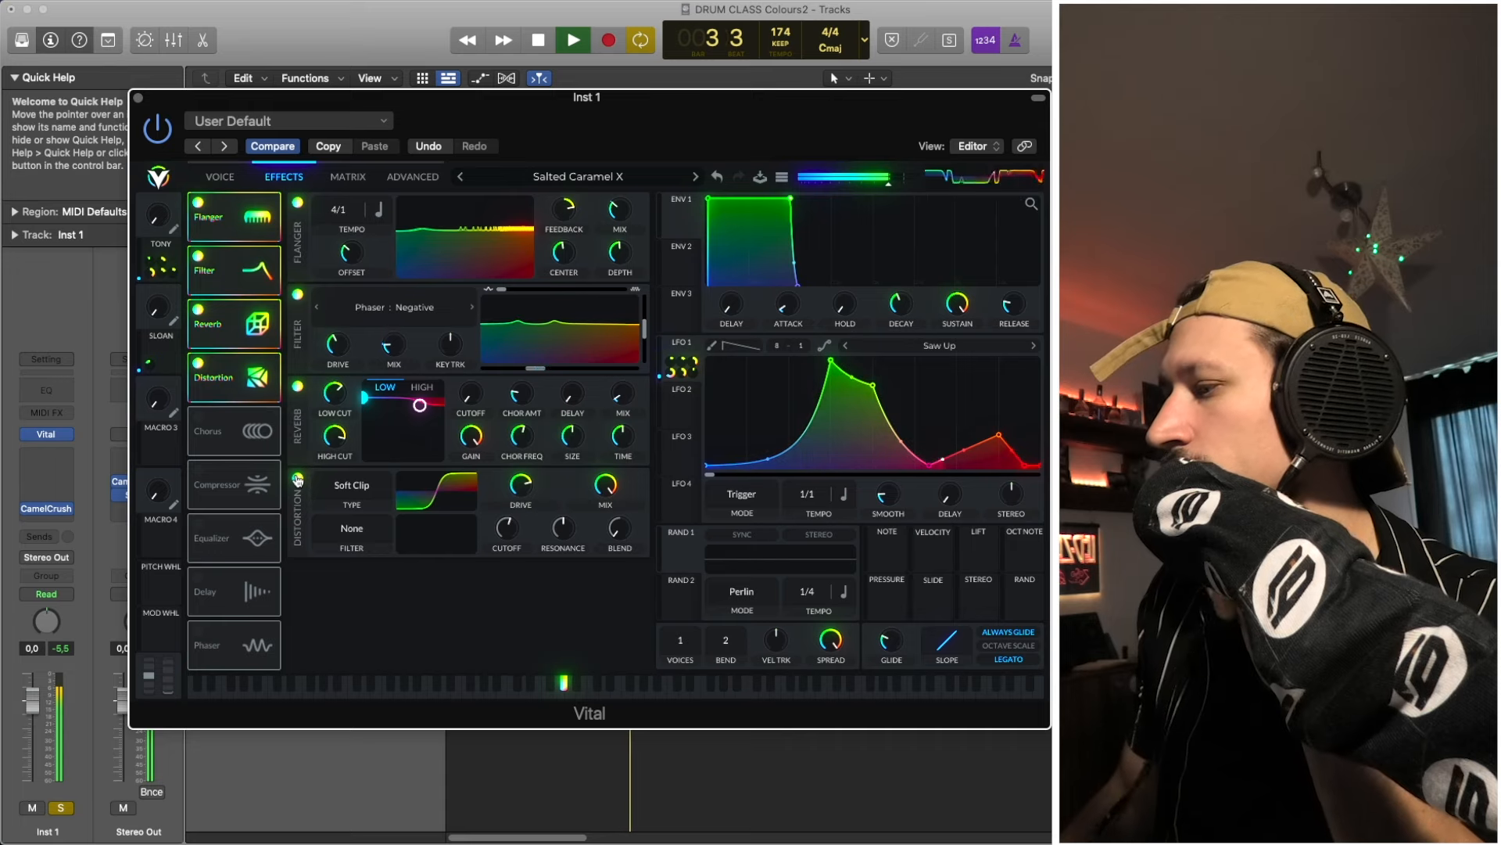
{"action": "key", "text": "space"}
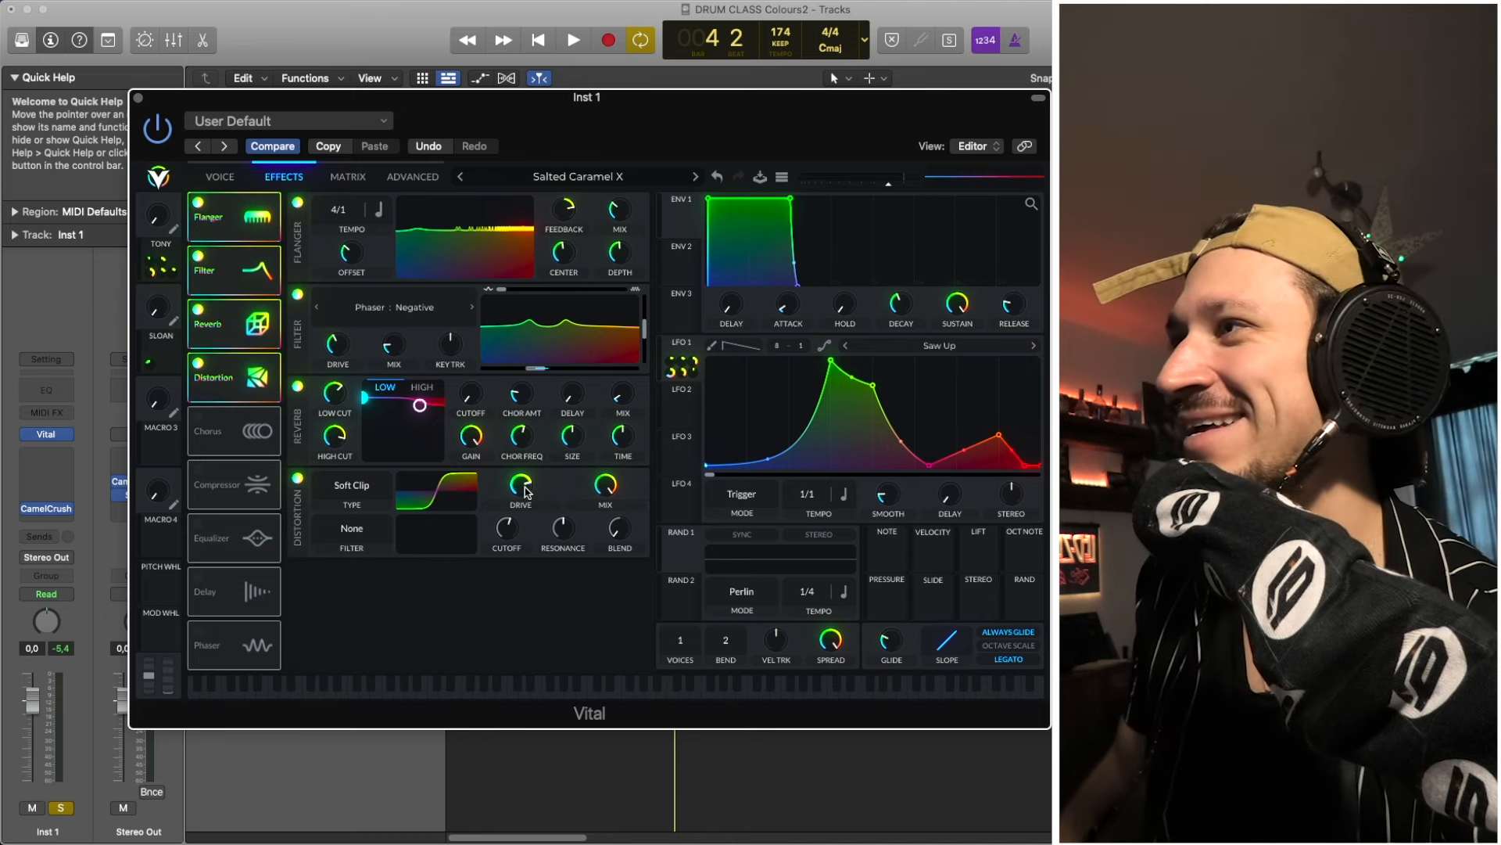
{"action": "key", "text": "space"}
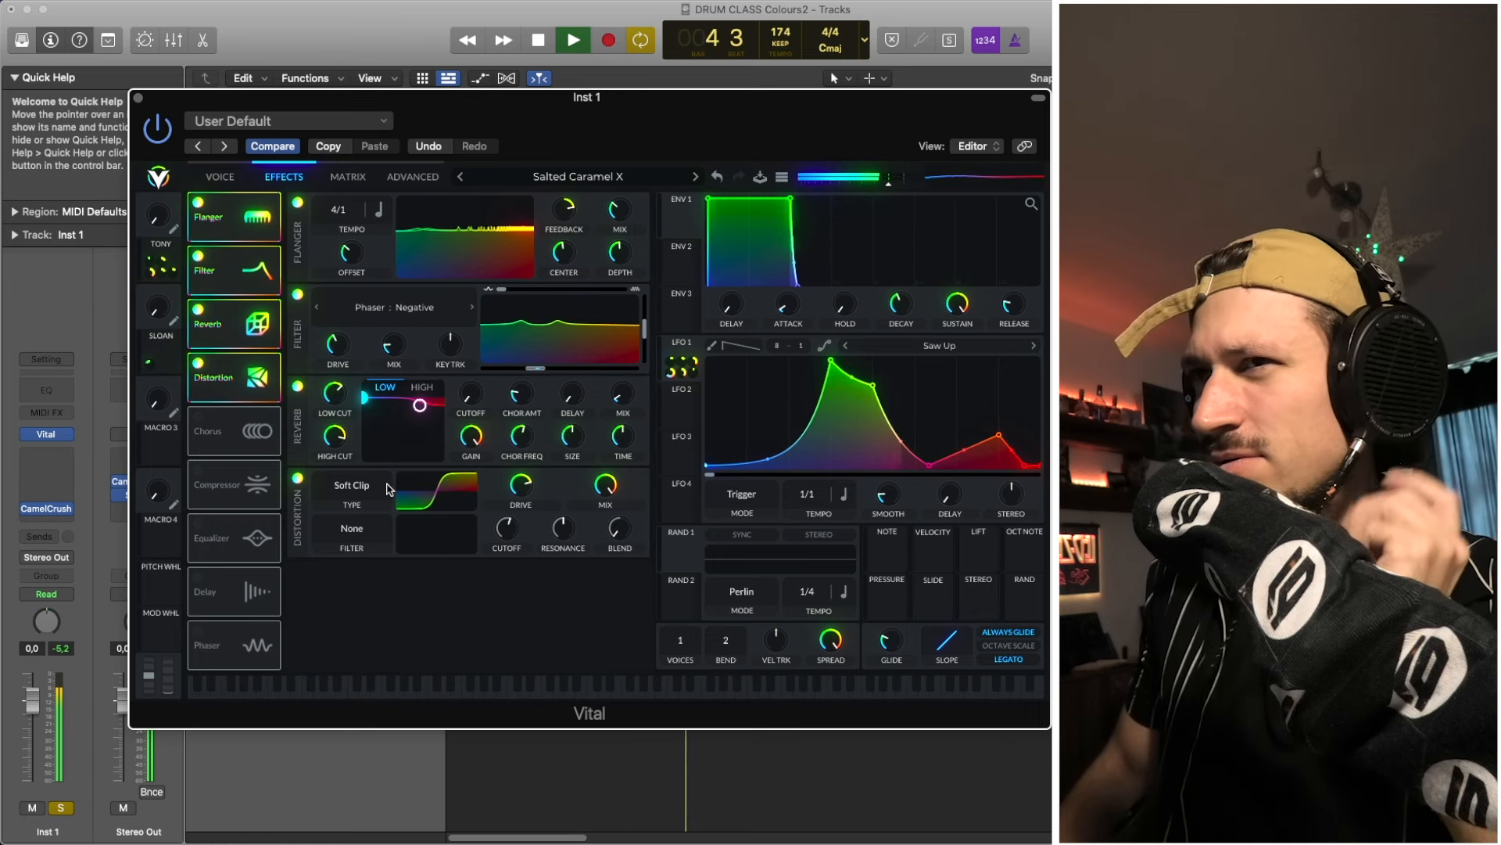
{"action": "key", "text": "space"}
{"action": "key", "text": "space"}
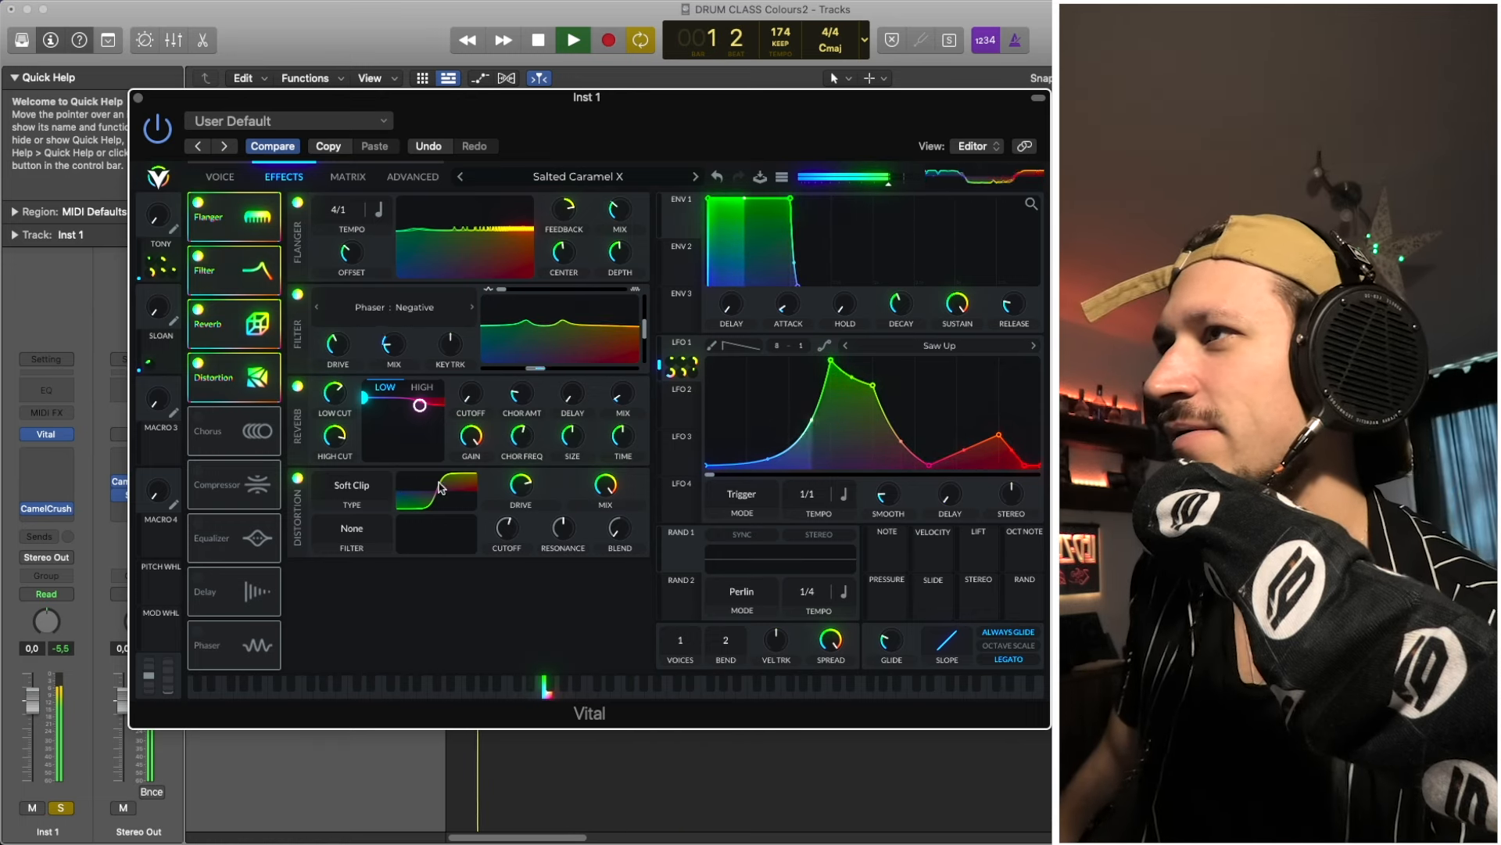
{"action": "left_click", "coordinate": [298, 479]}
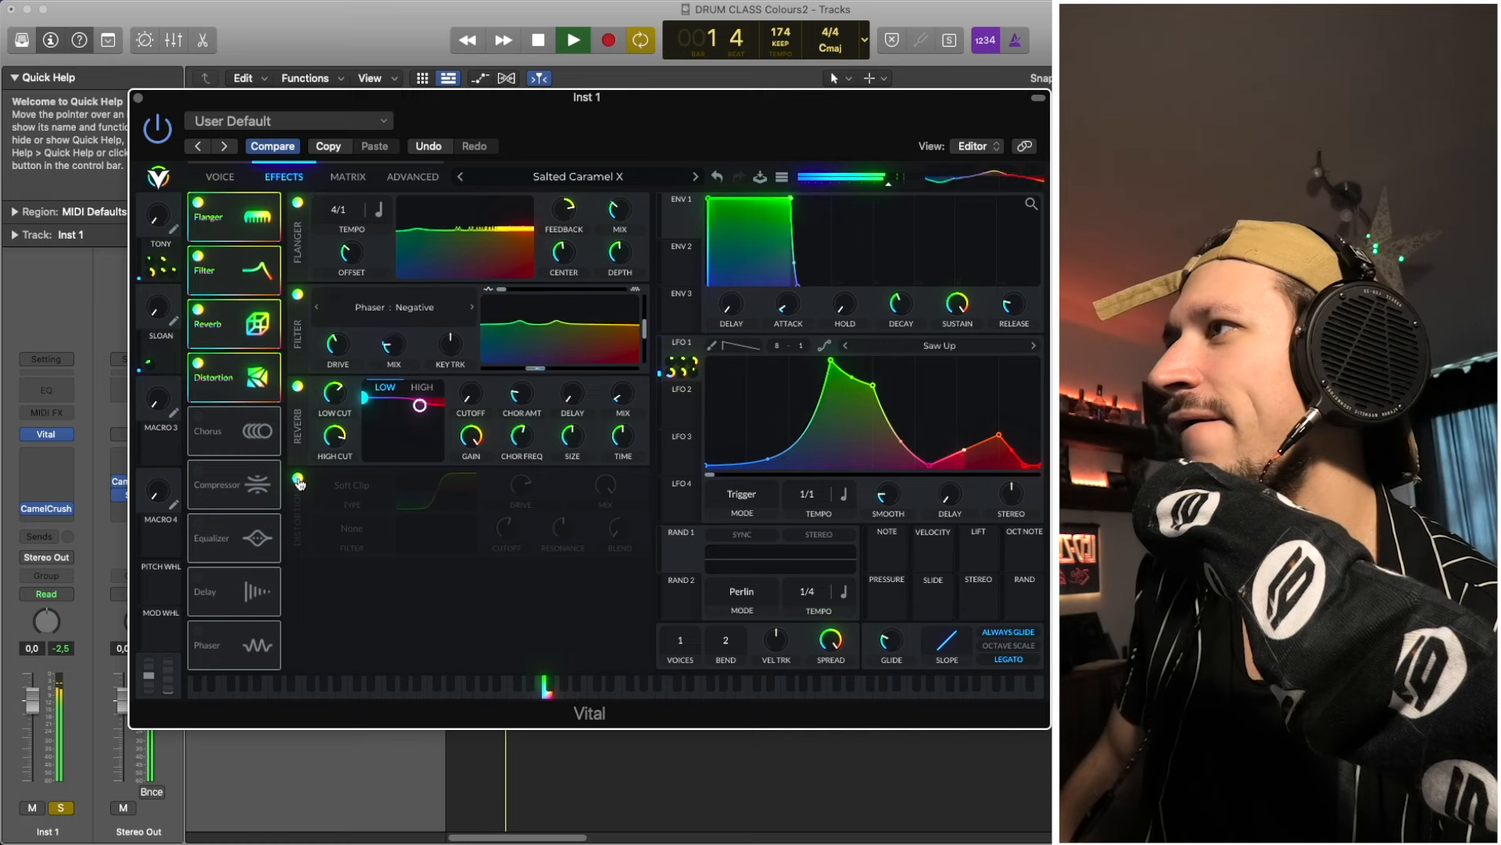
{"action": "left_click", "coordinate": [298, 479]}
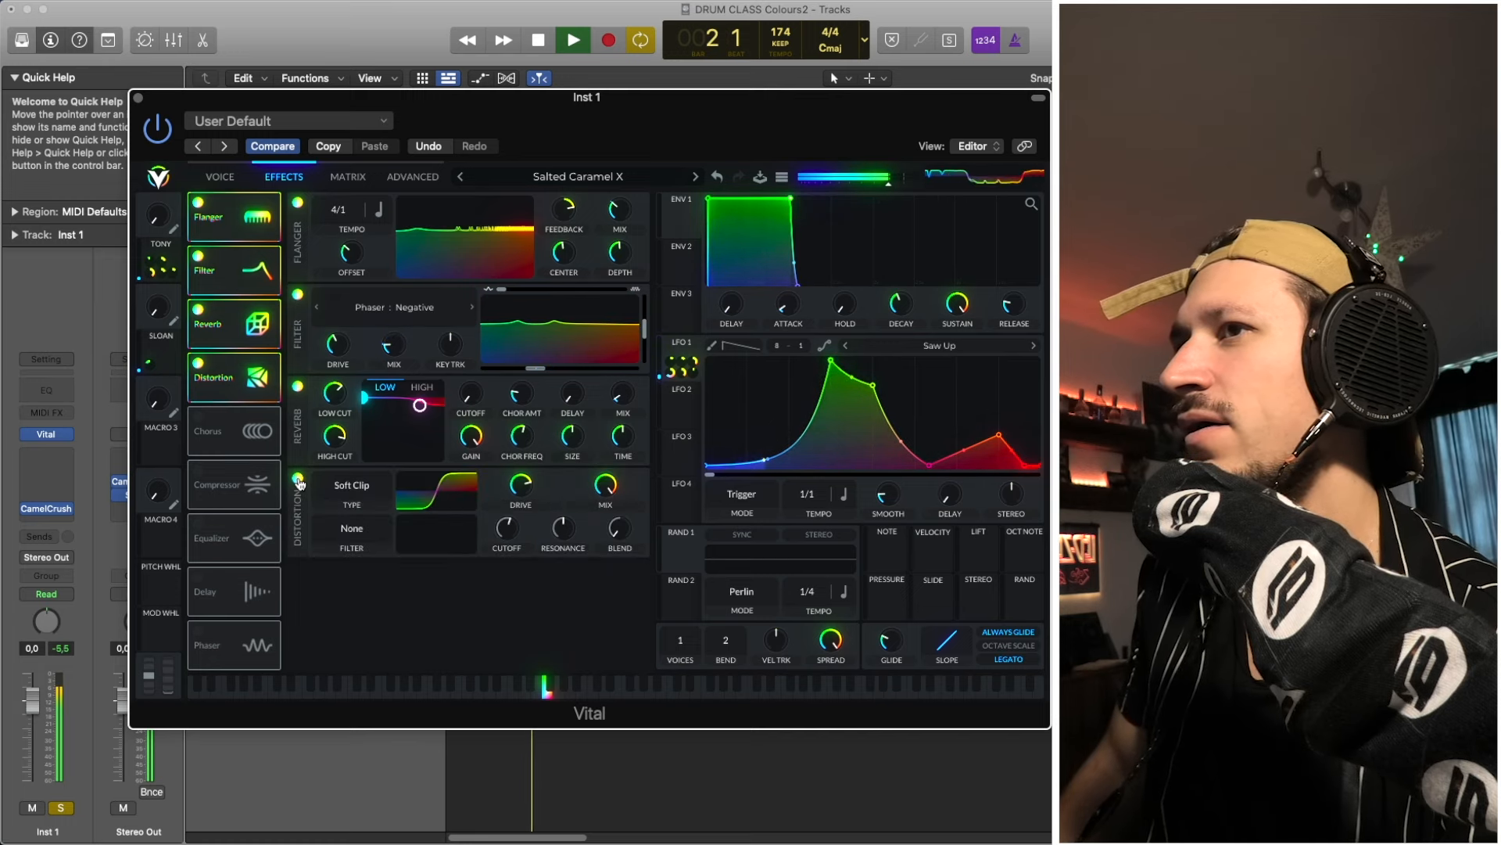
Replay the bass line and compare it with the Distortion and then the Flanger effect bypassed.
{"action": "key", "text": "space"}
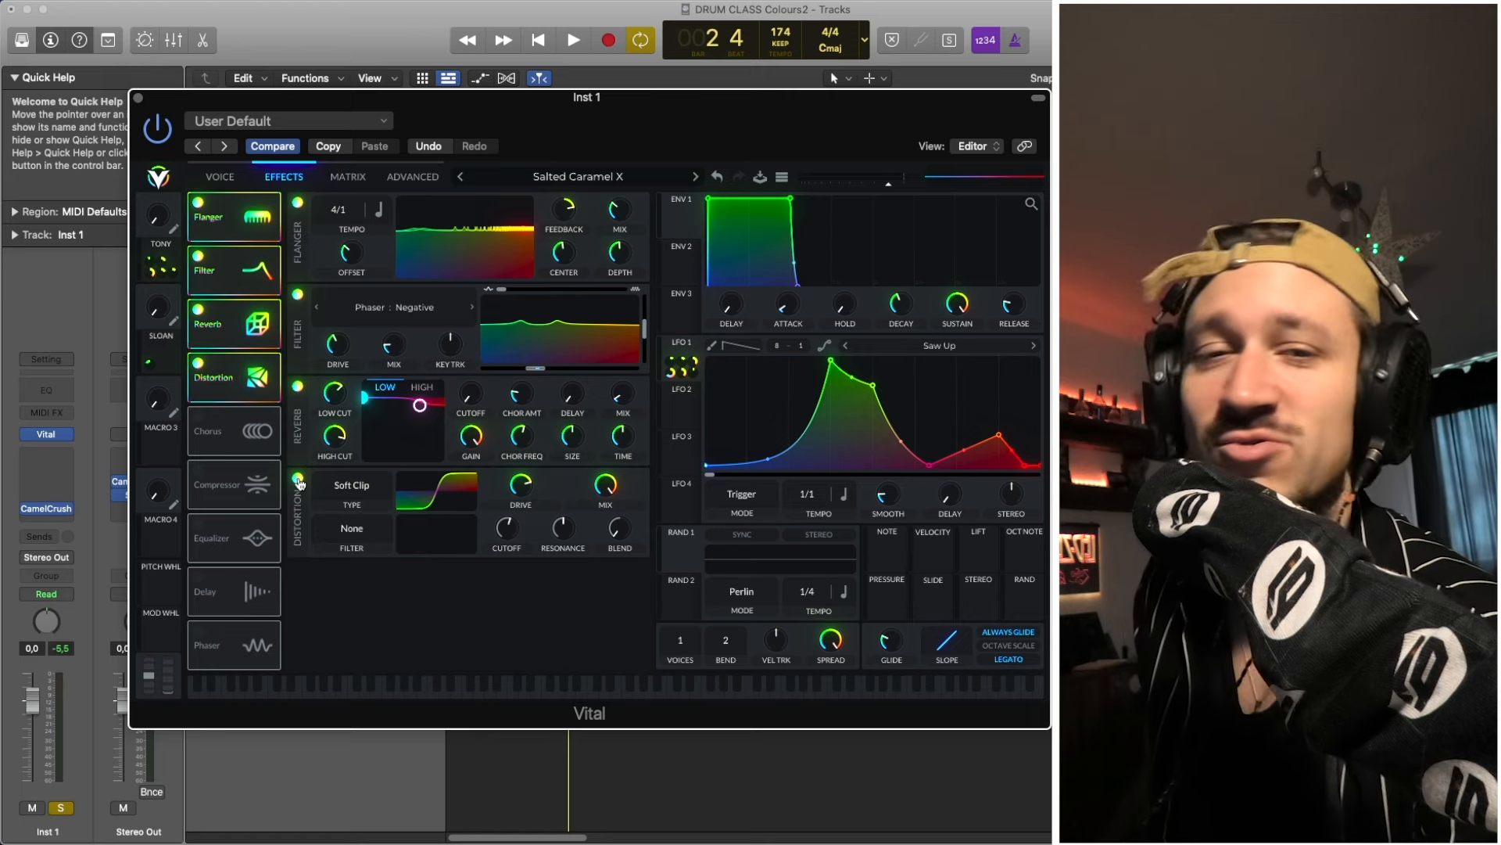
{"action": "key", "text": "space"}
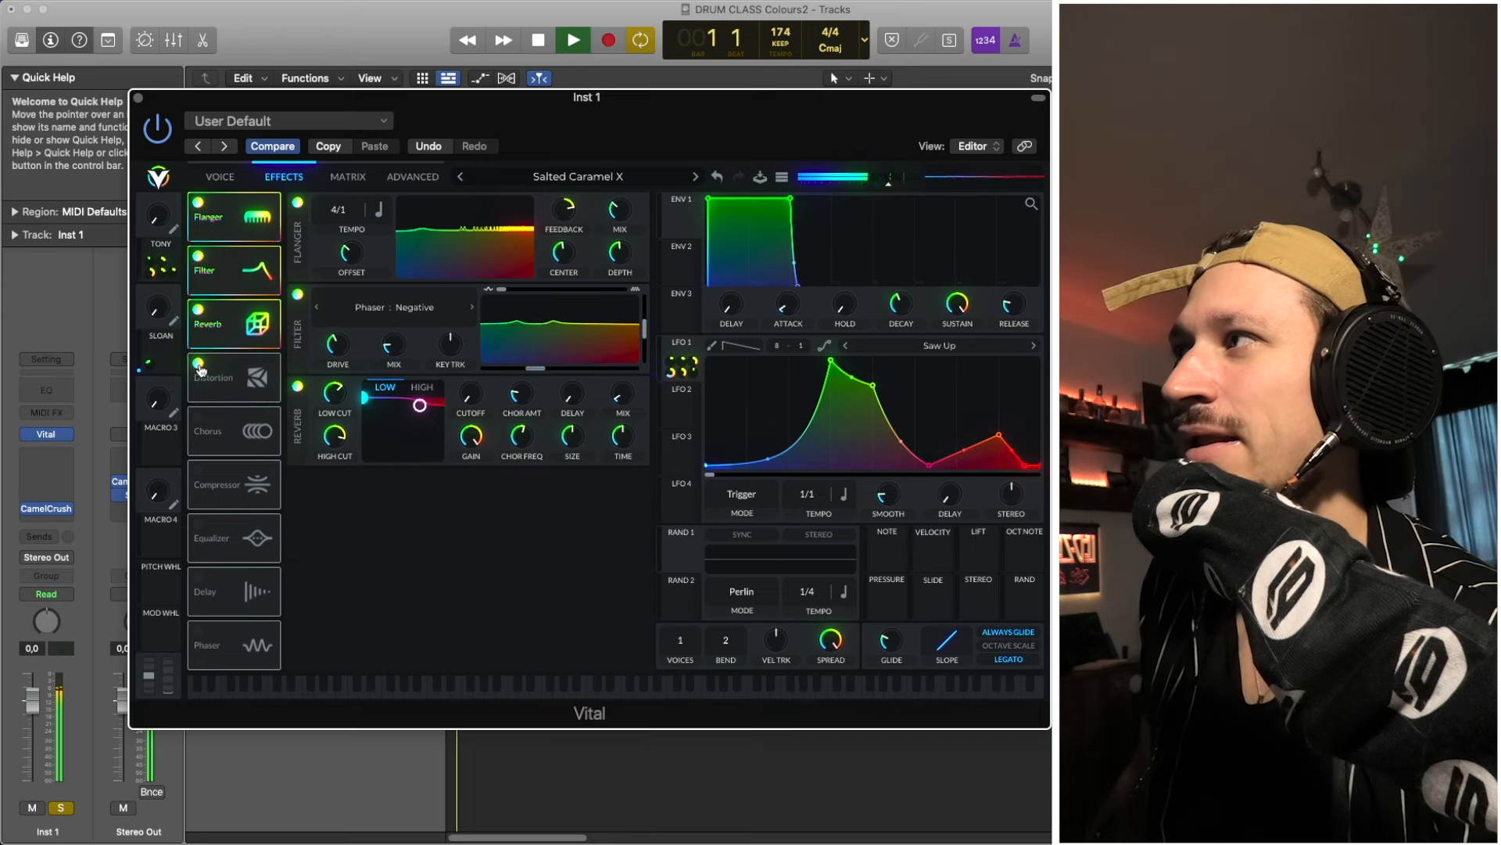
{"action": "key", "text": "space"}
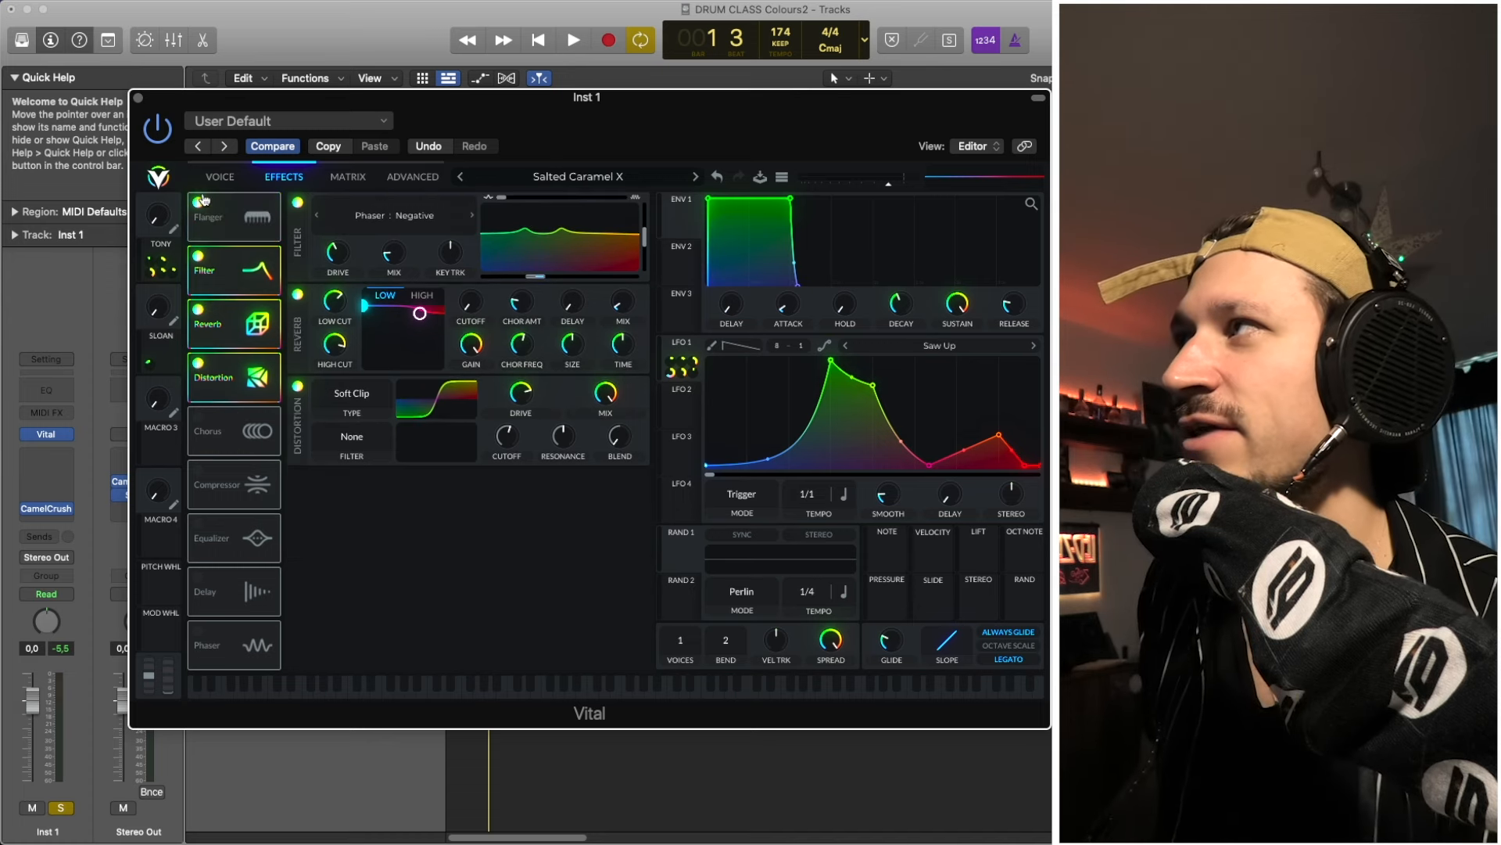
Audition the bass line with Filter 1 bypassed in the voice section, and switch Filter 1 back on.
{"action": "left_click", "coordinate": [218, 178]}
{"action": "key", "text": "space"}
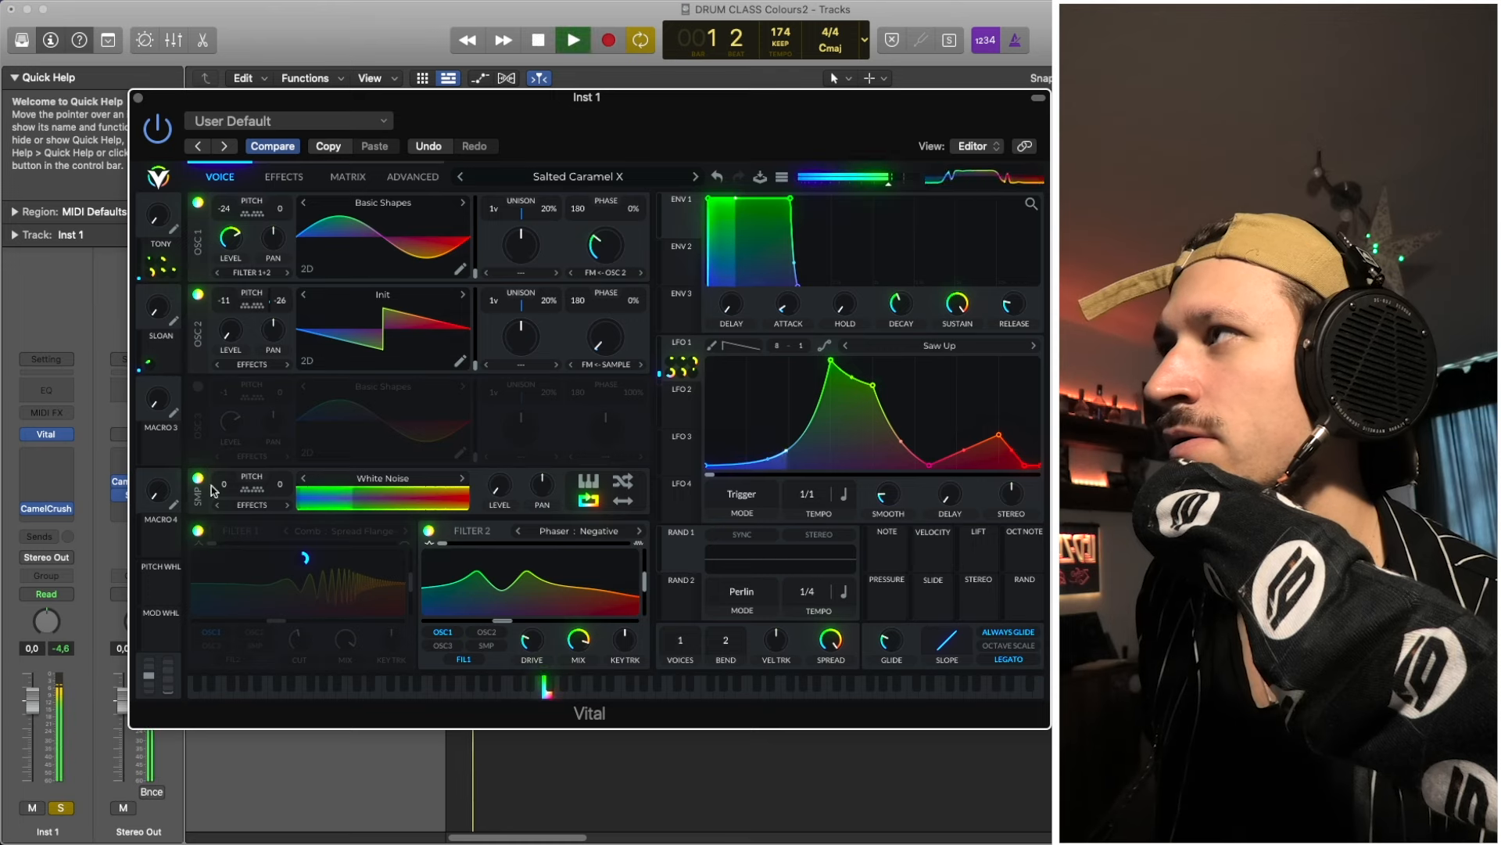
{"action": "key", "text": "space"}
{"action": "left_click", "coordinate": [198, 531]}
Switch the Flanger effect back on and audition the bass line through the Flanger, Filter, Reverb and Distortion.
{"action": "left_click", "coordinate": [284, 176]}
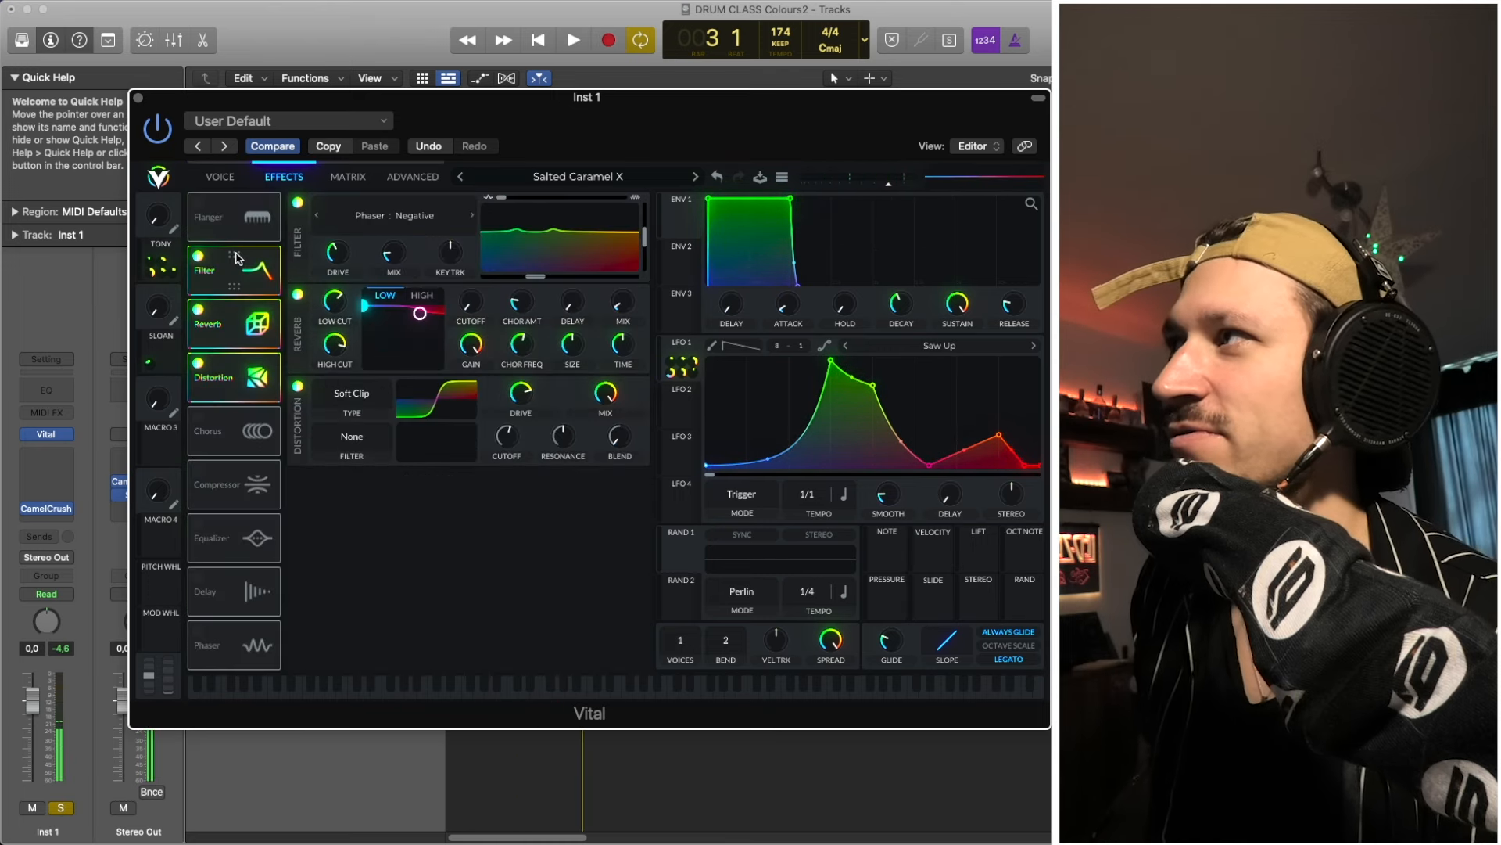
{"action": "left_click", "coordinate": [196, 205]}
{"action": "key", "text": "space"}
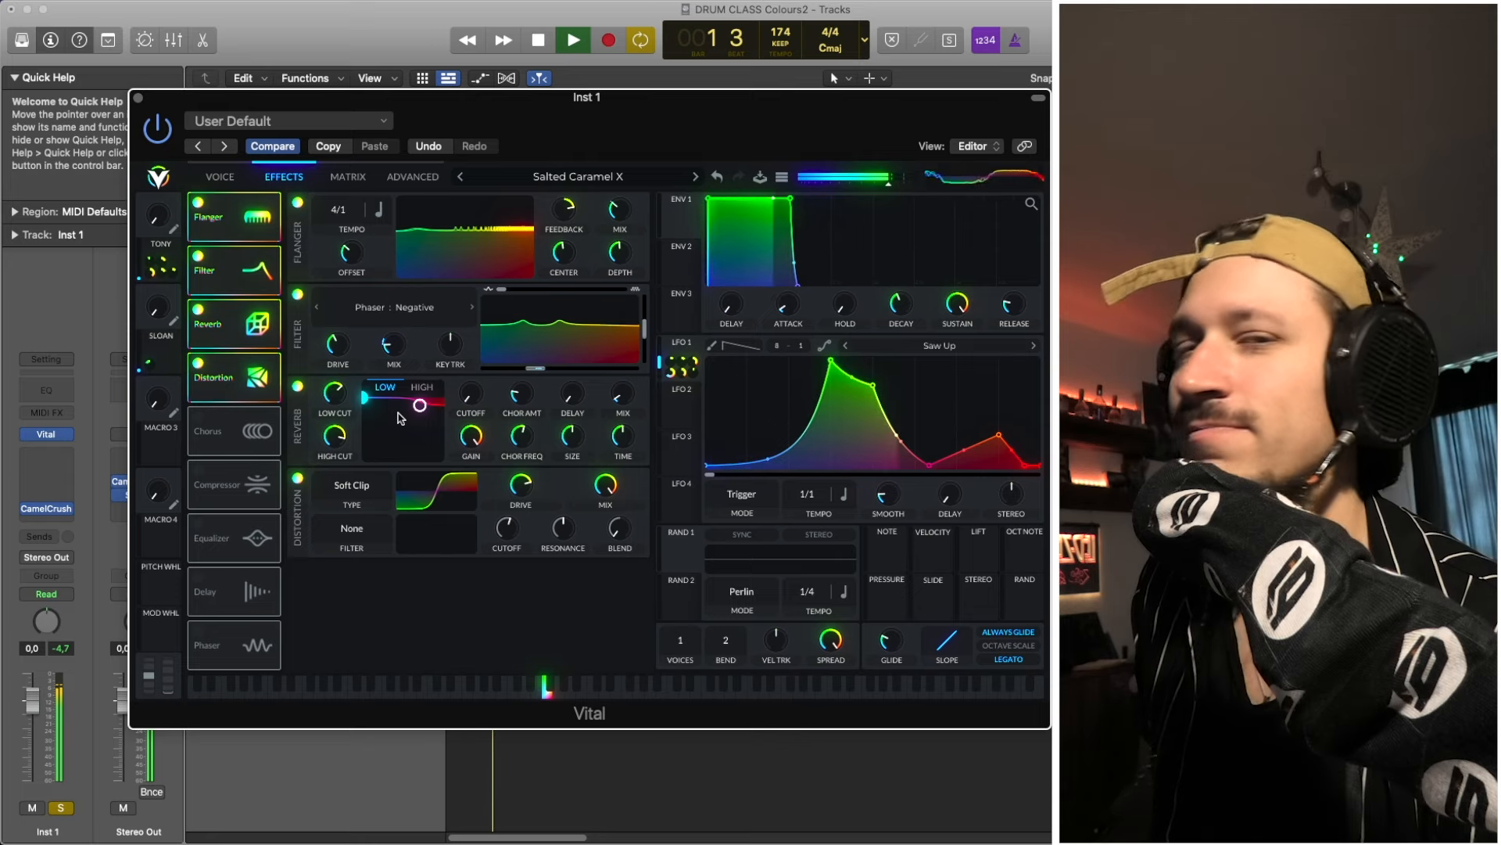
{"action": "key", "text": "space"}
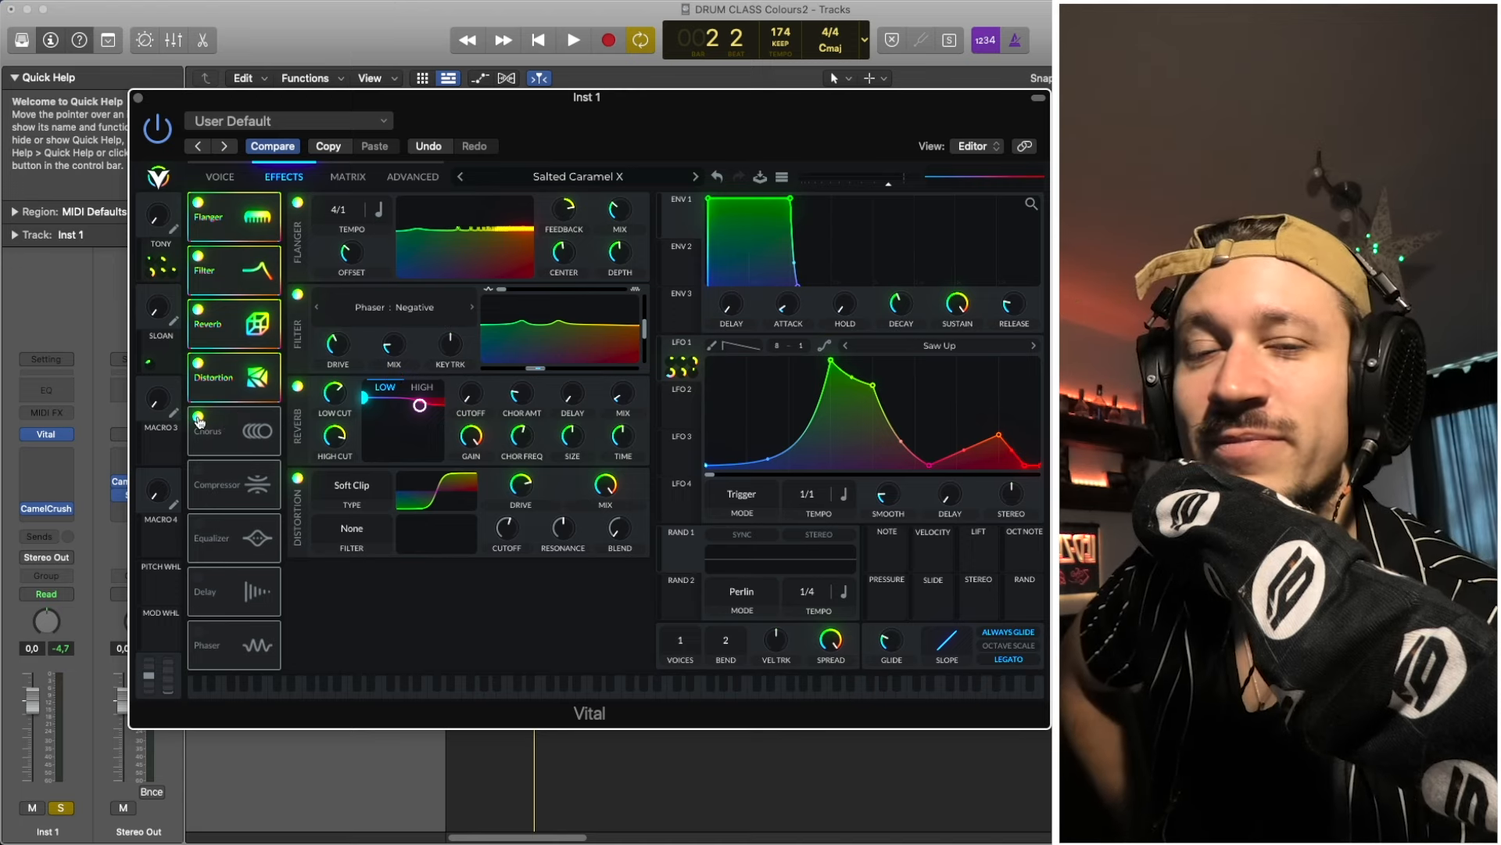
Switch on the Chorus effect after the distortion and play the bass line with it.
{"action": "left_click", "coordinate": [199, 420]}
{"action": "key", "text": "space"}
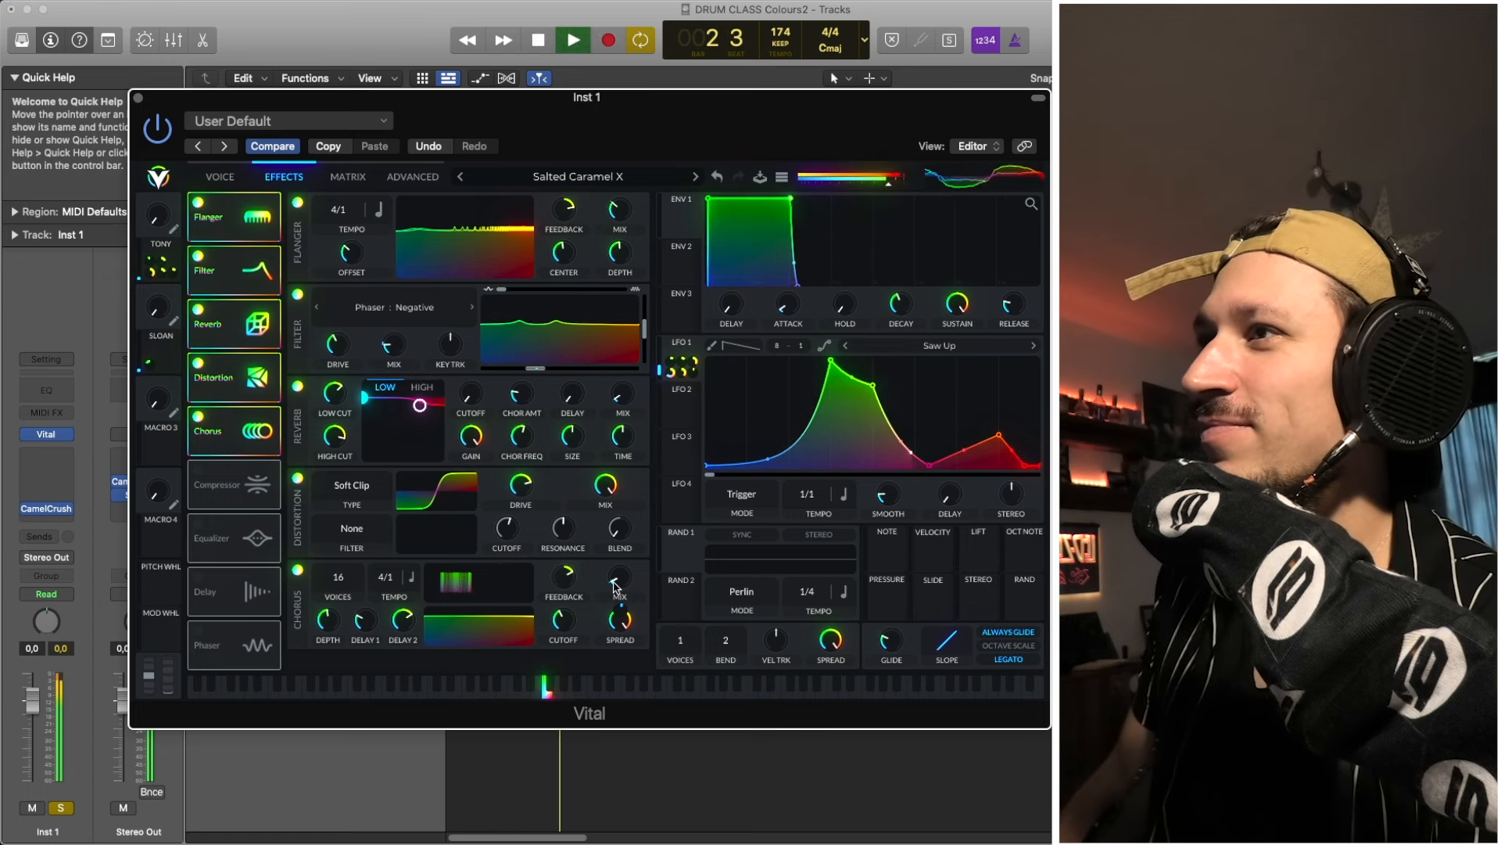
Try a higher Chorus mix while the bass line plays, stop playback and undo the mix change.
{"action": "left_click_drag", "start_coordinate": [615, 585], "coordinate": [630, 553]}
{"action": "key", "text": "space"}
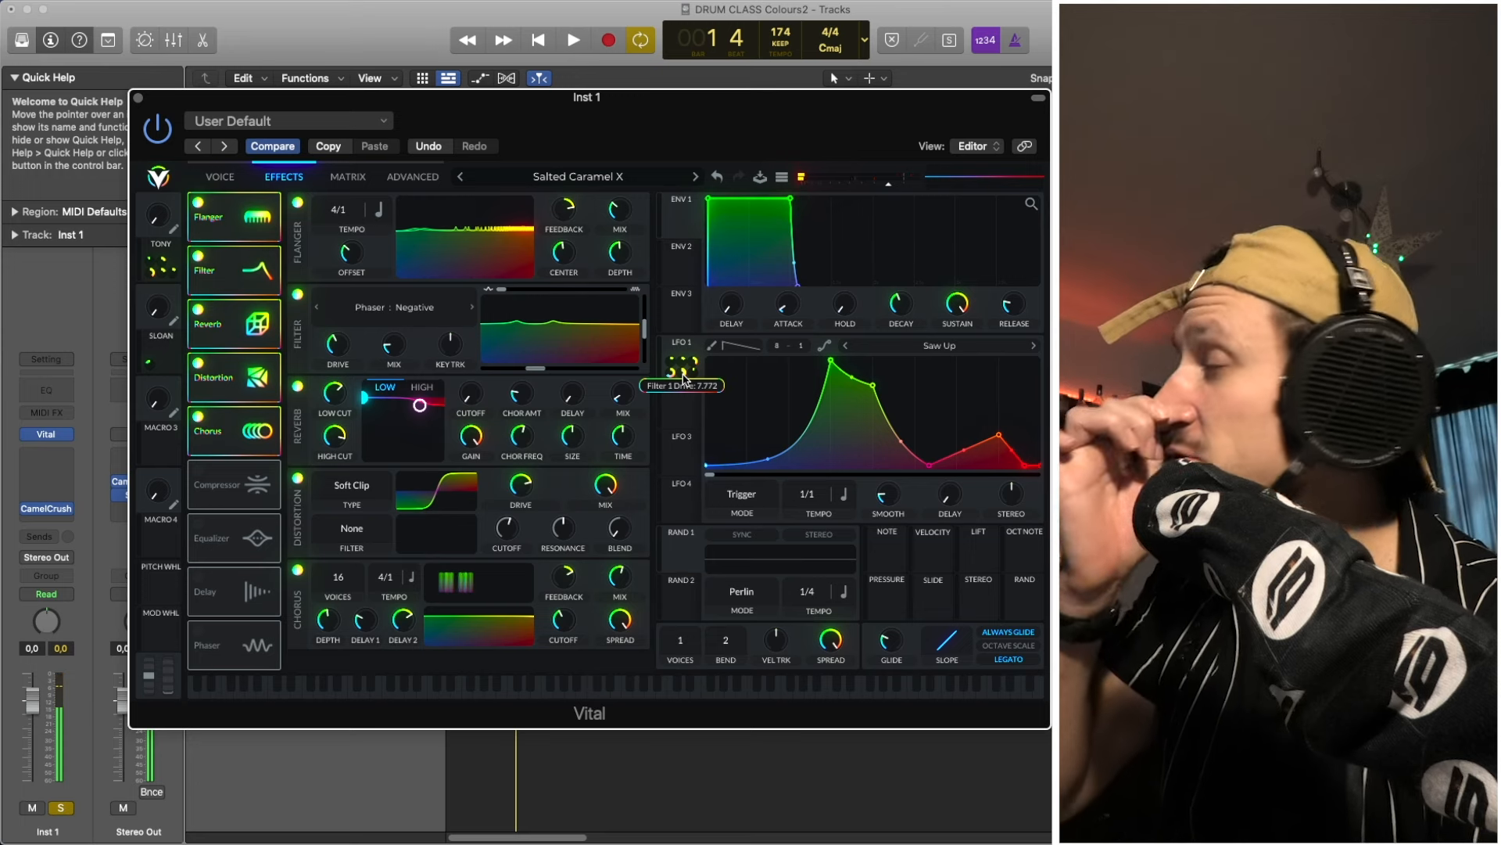
{"action": "left_click", "coordinate": [720, 180]}
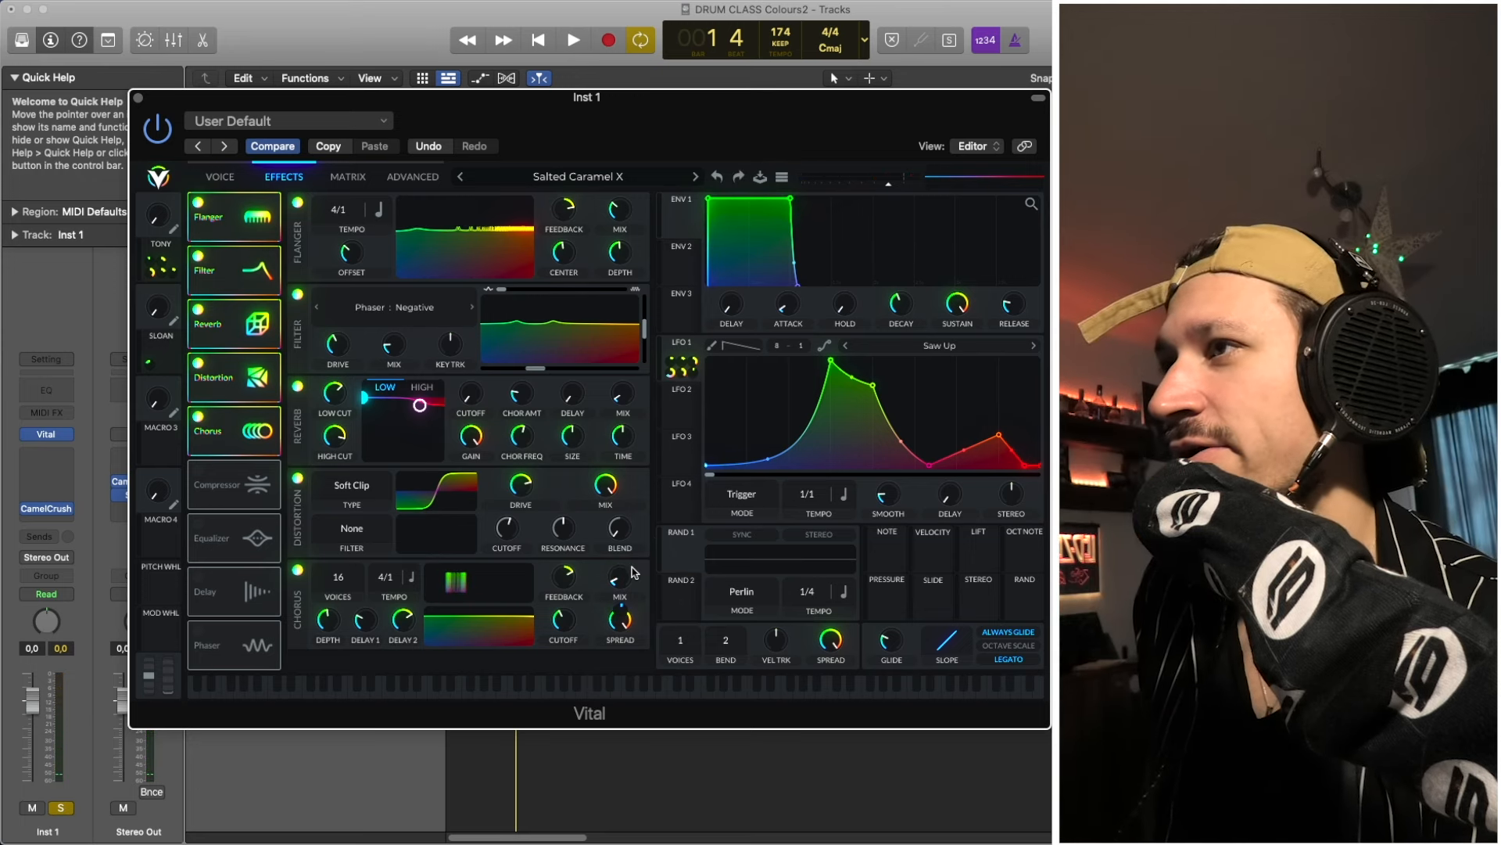
Check the Chorus mix amount and replay the bass line with the original chorus setting.
{"action": "mouse_move", "coordinate": [625, 606]}
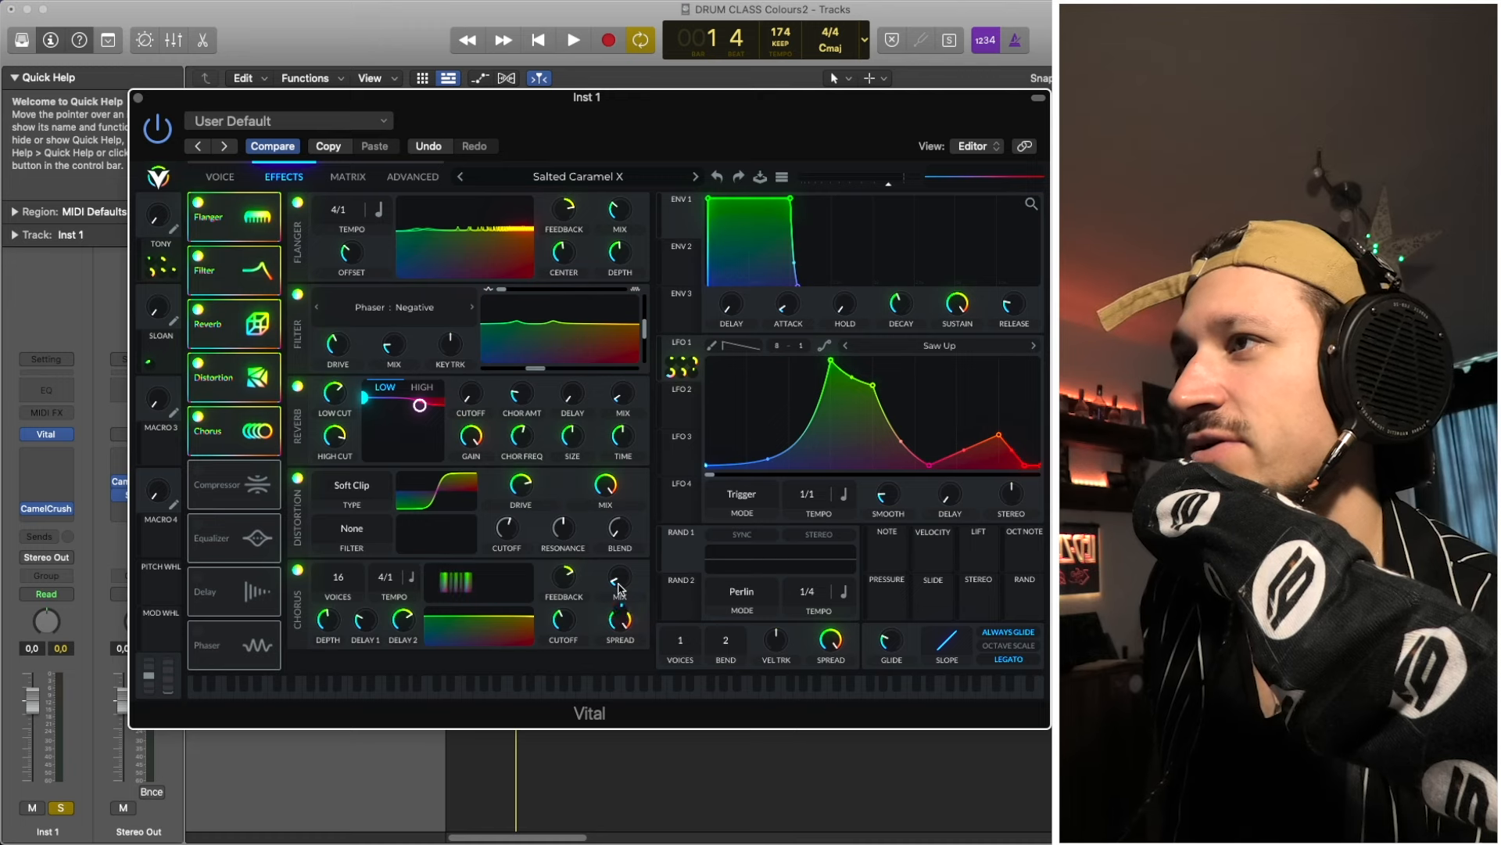
{"action": "key", "text": "space"}
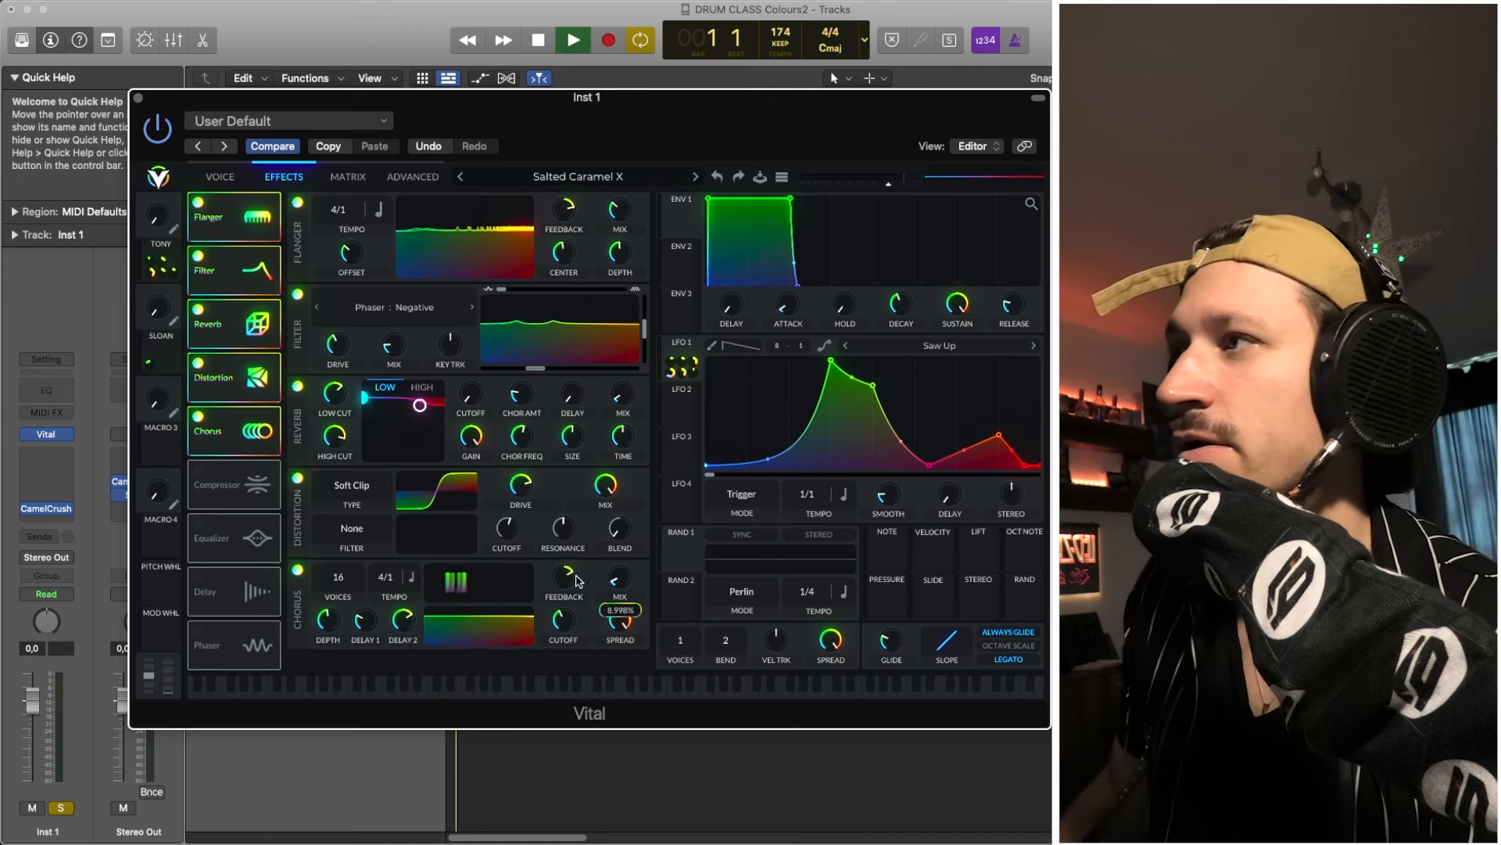
{"action": "key", "text": "space"}
Switch on the Multiband Compressor effect, check its attack, release and mix, and audition the bass line through it.
{"action": "left_click", "coordinate": [198, 471]}
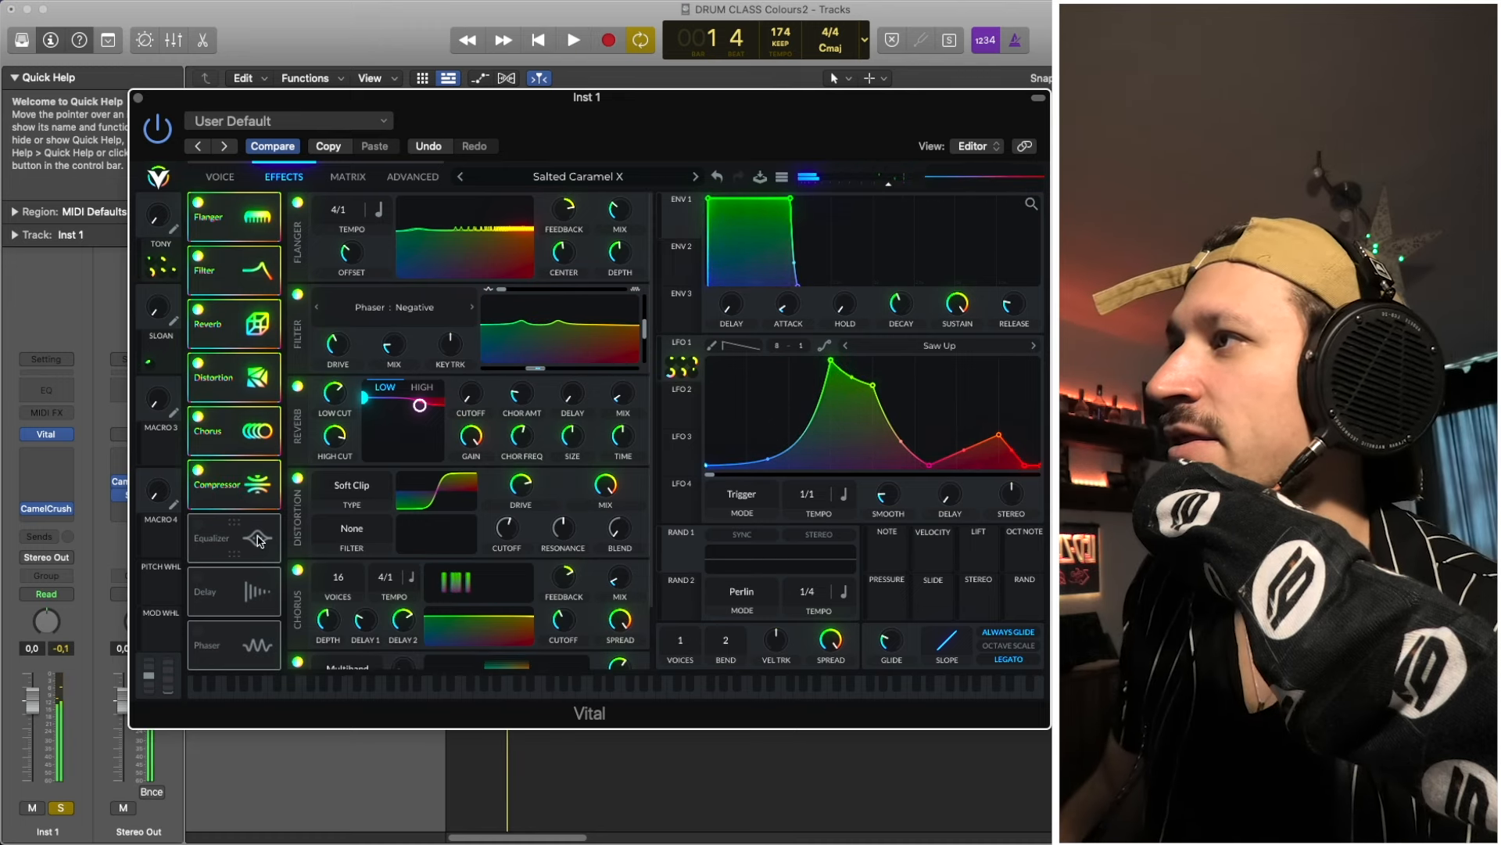
{"action": "scroll", "coordinate": [305, 554], "scroll_direction": "down", "scroll_amount": 3}
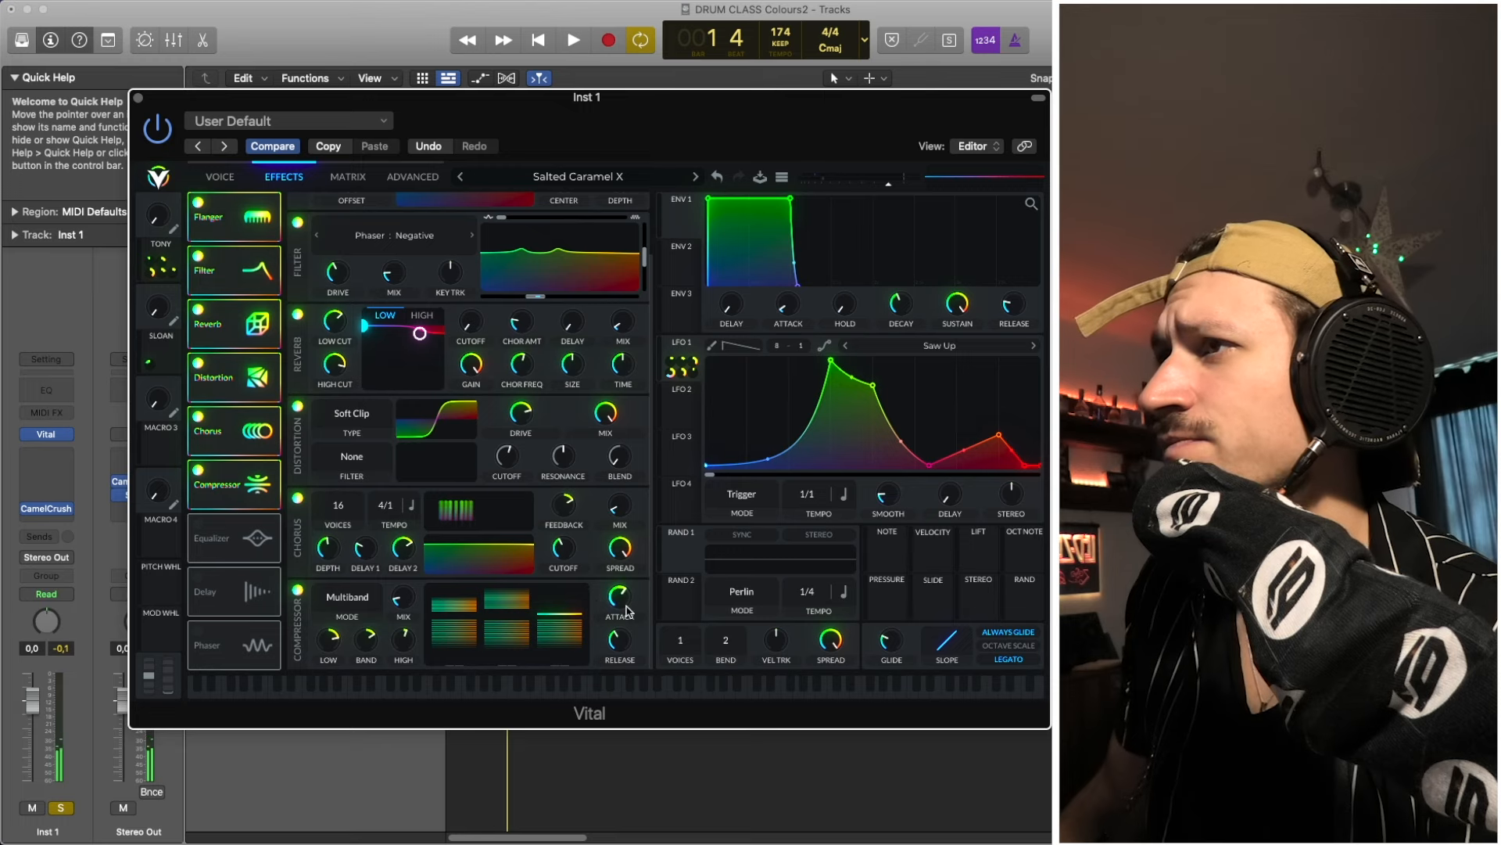
{"action": "mouse_move", "coordinate": [620, 649]}
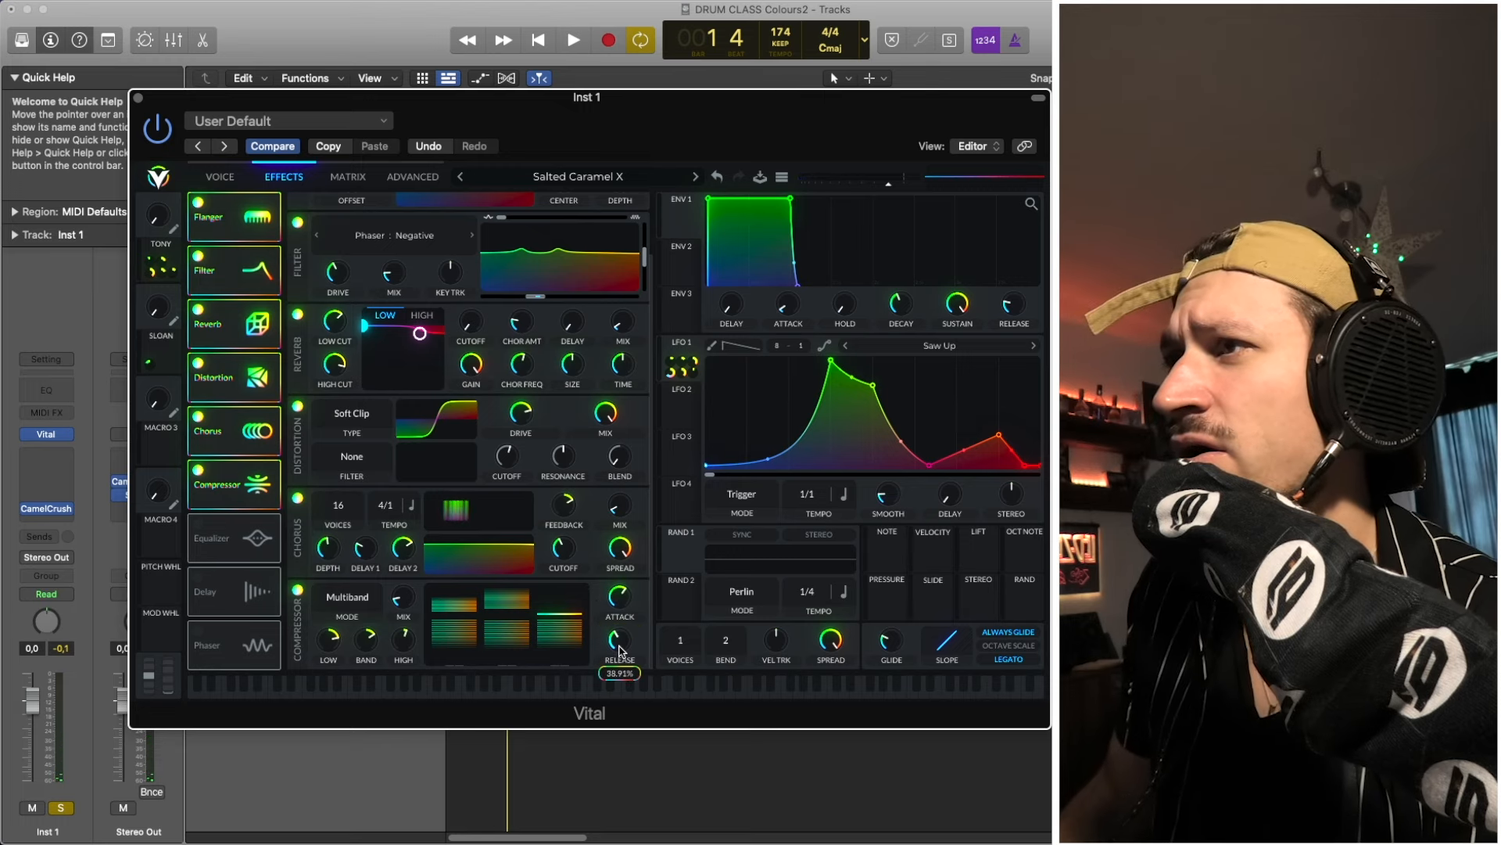
{"action": "mouse_move", "coordinate": [398, 599]}
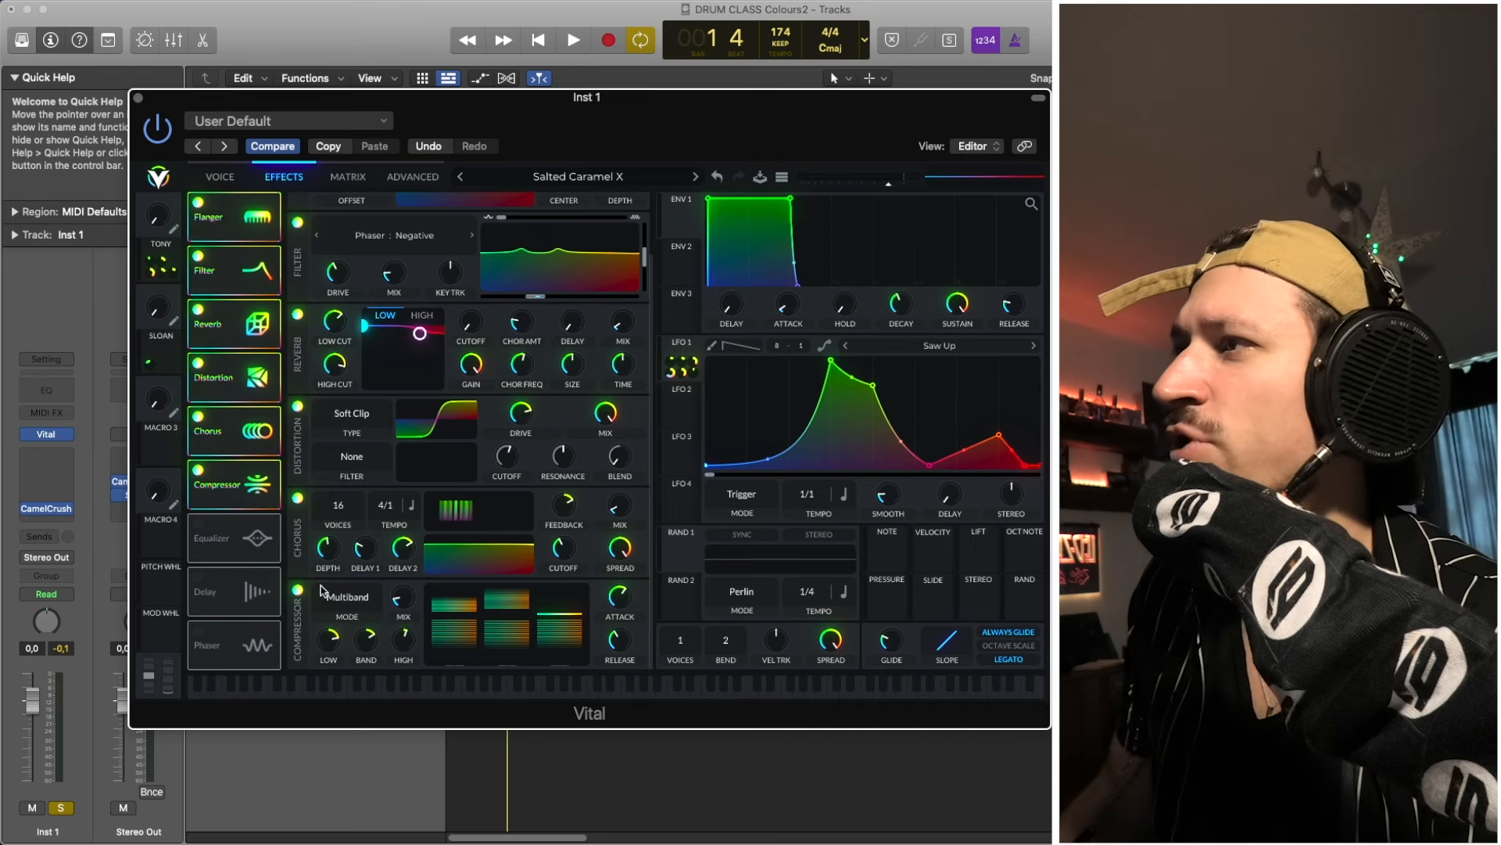
{"action": "key", "text": "space"}
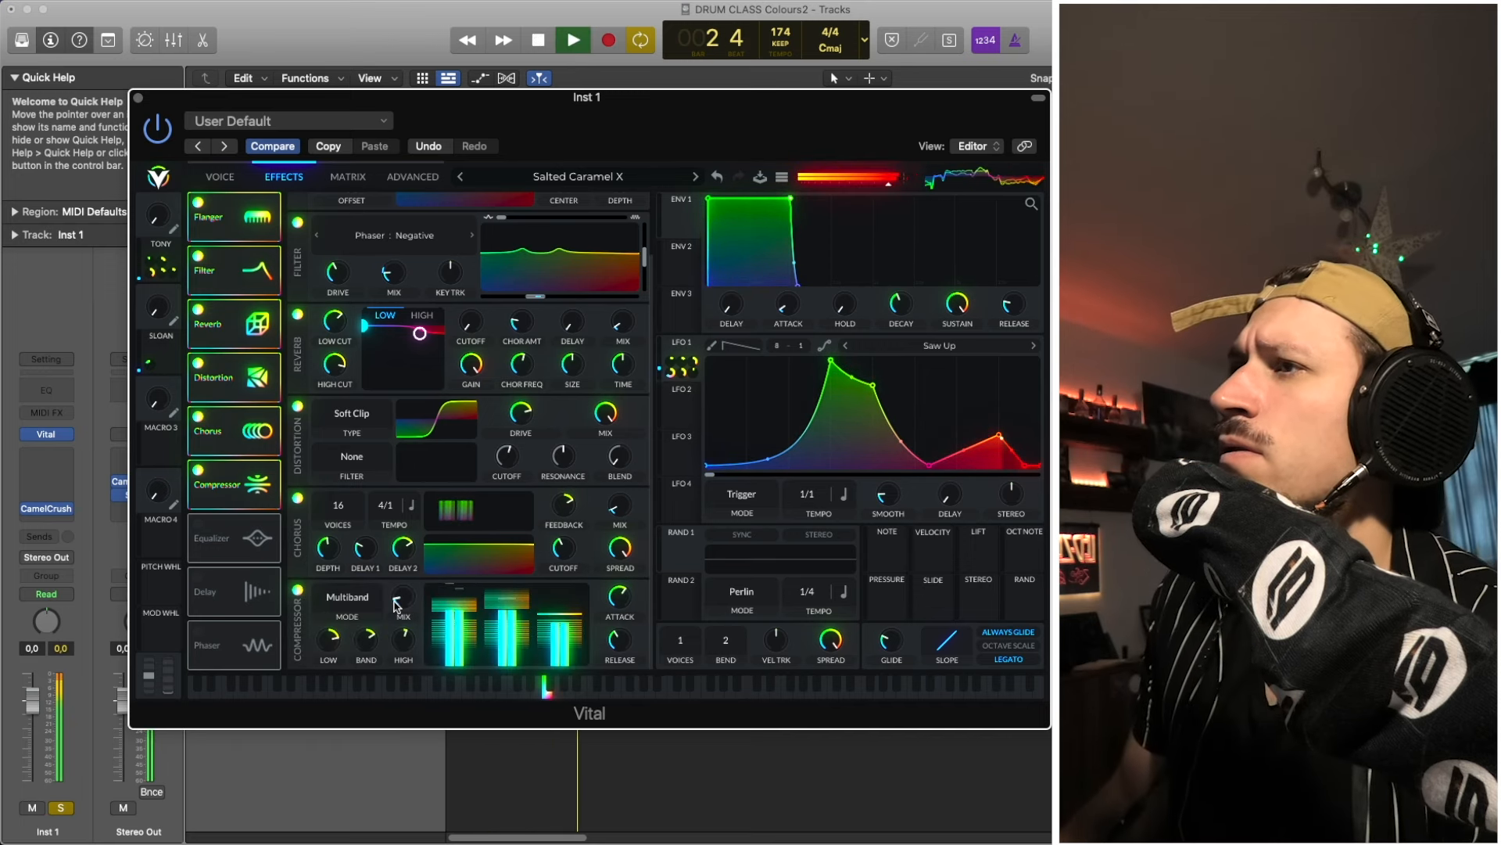
{"action": "key", "text": "space"}
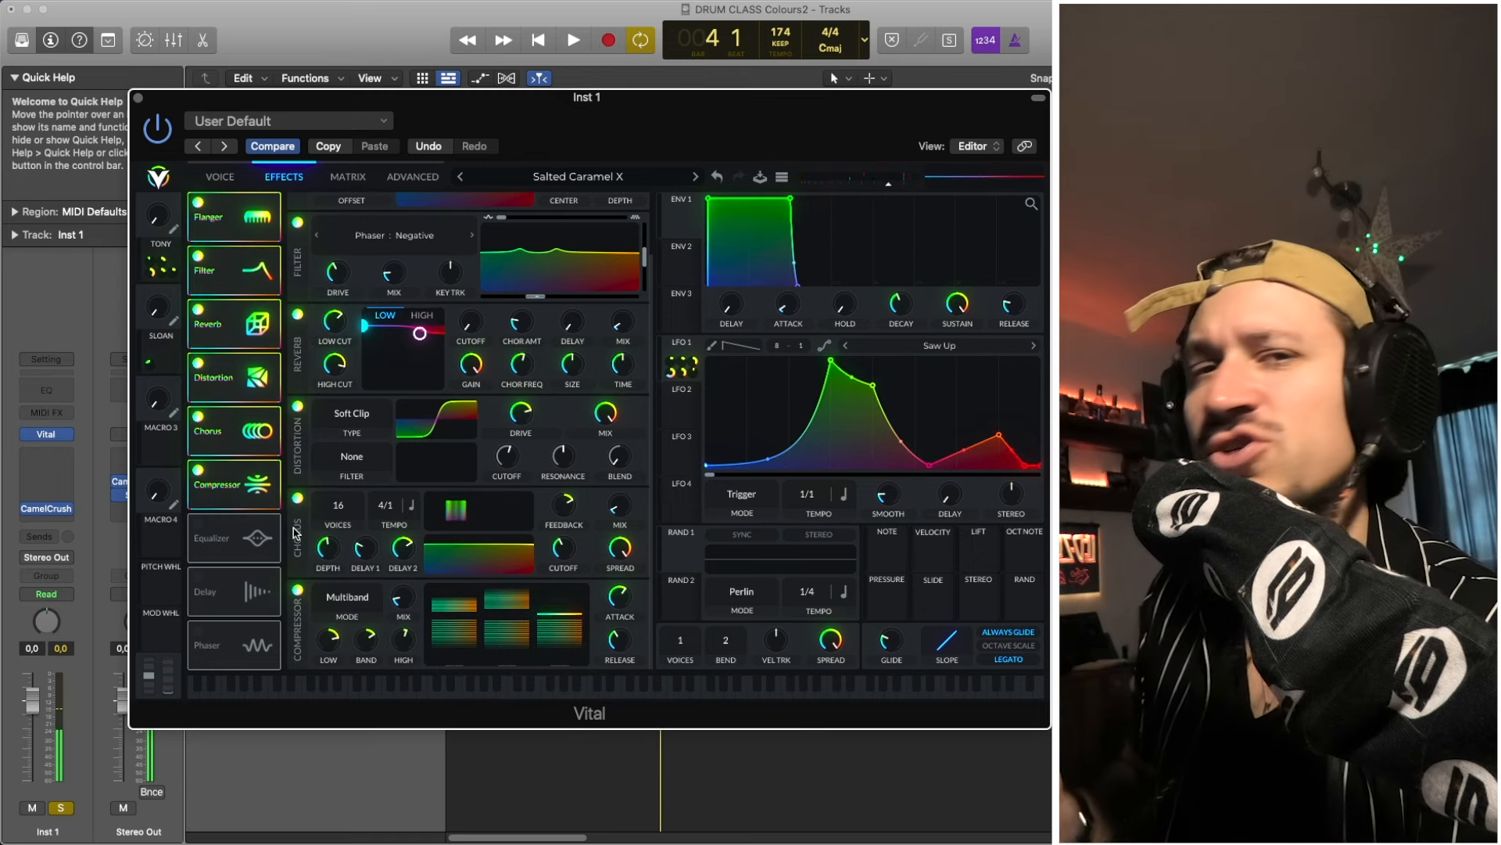
Switch on the Equalizer effect after the compressor and play the bass line with it.
{"action": "left_click", "coordinate": [198, 523]}
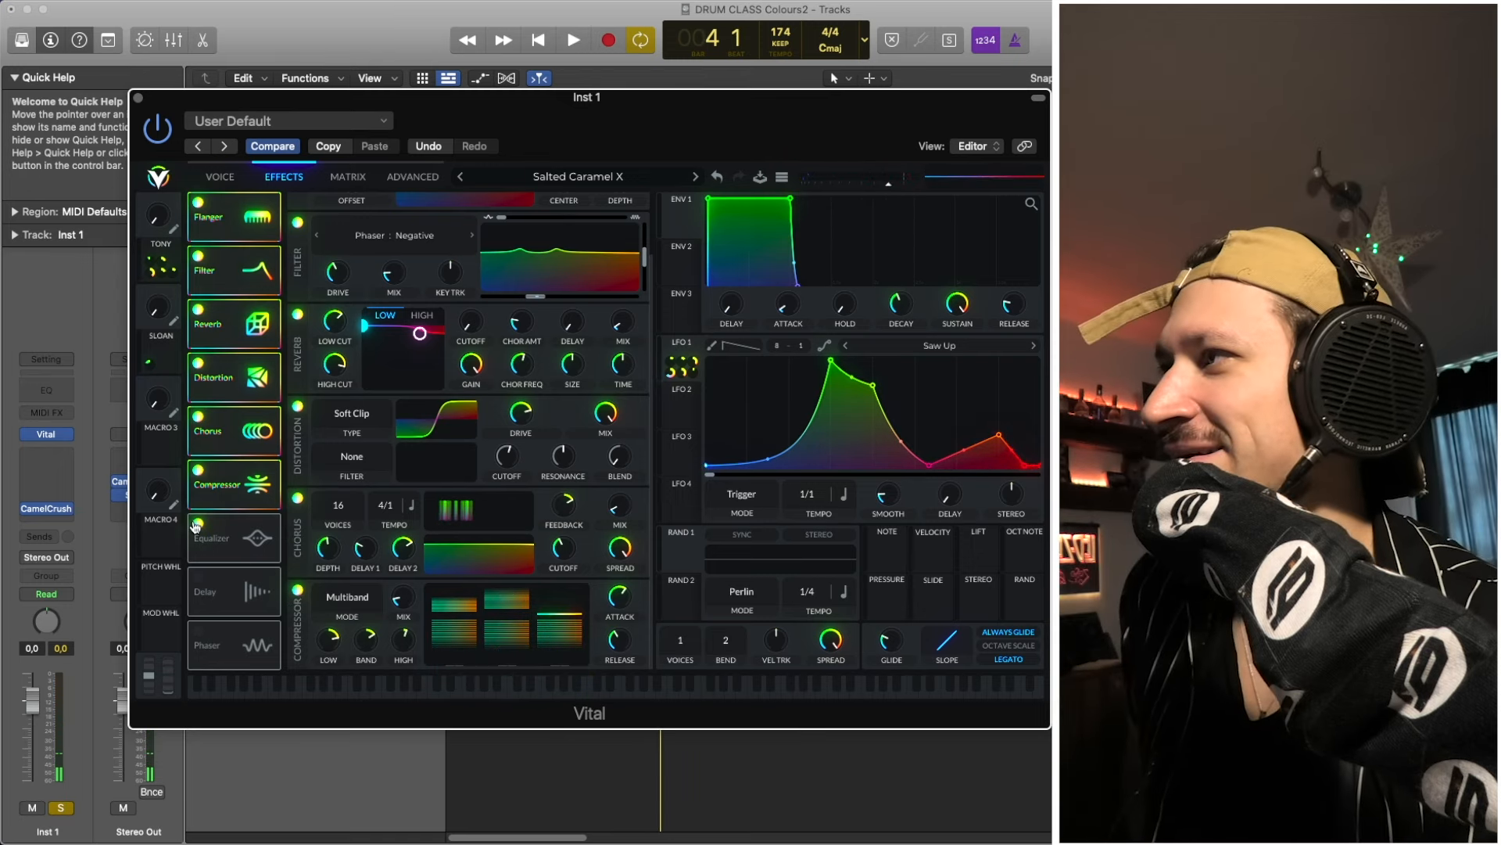
{"action": "scroll", "coordinate": [516, 618], "scroll_direction": "down", "scroll_amount": 4}
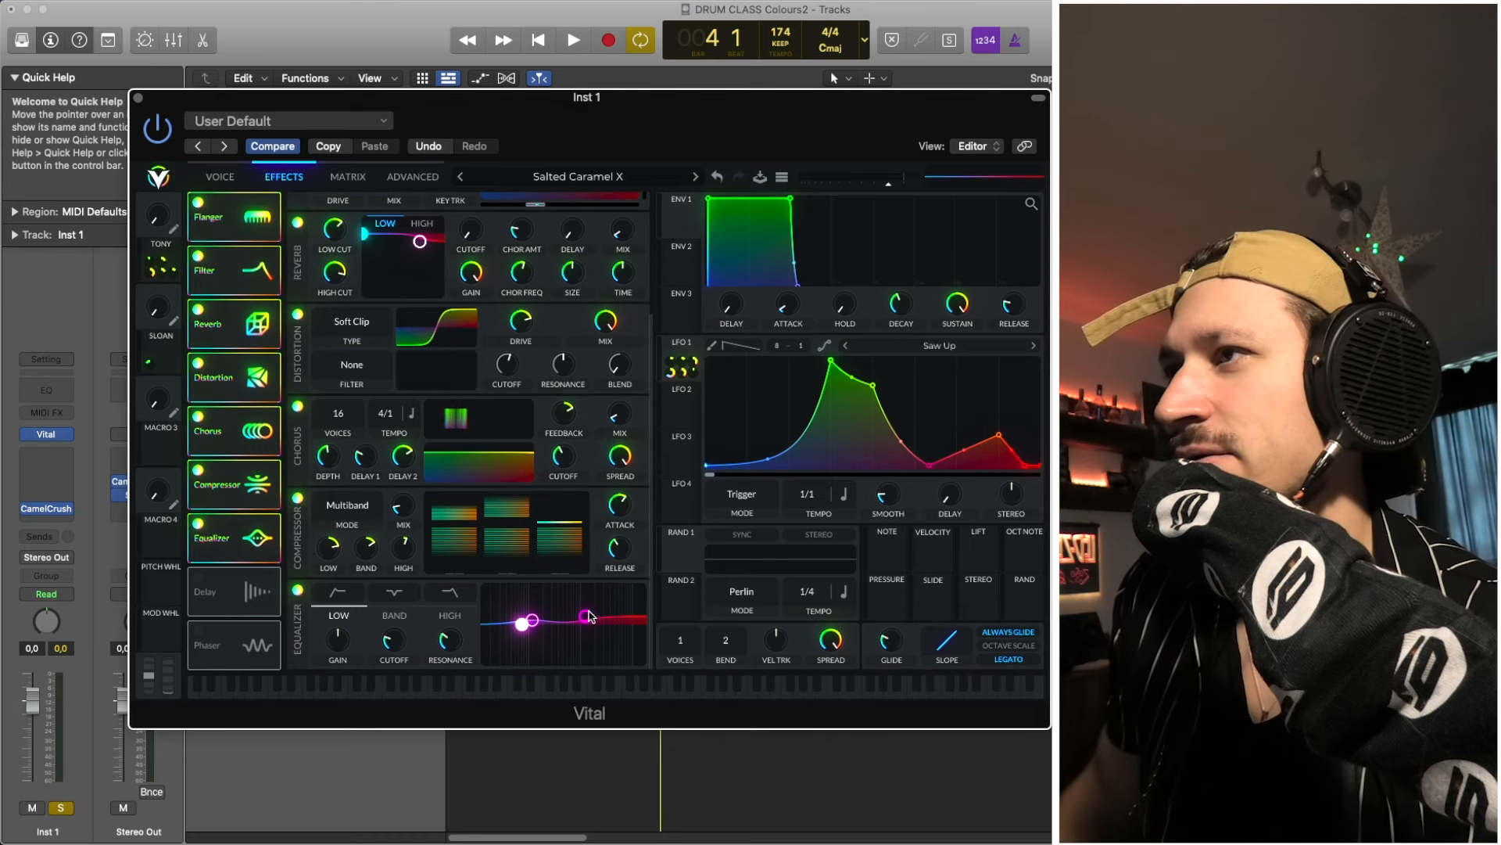
{"action": "key", "text": "space"}
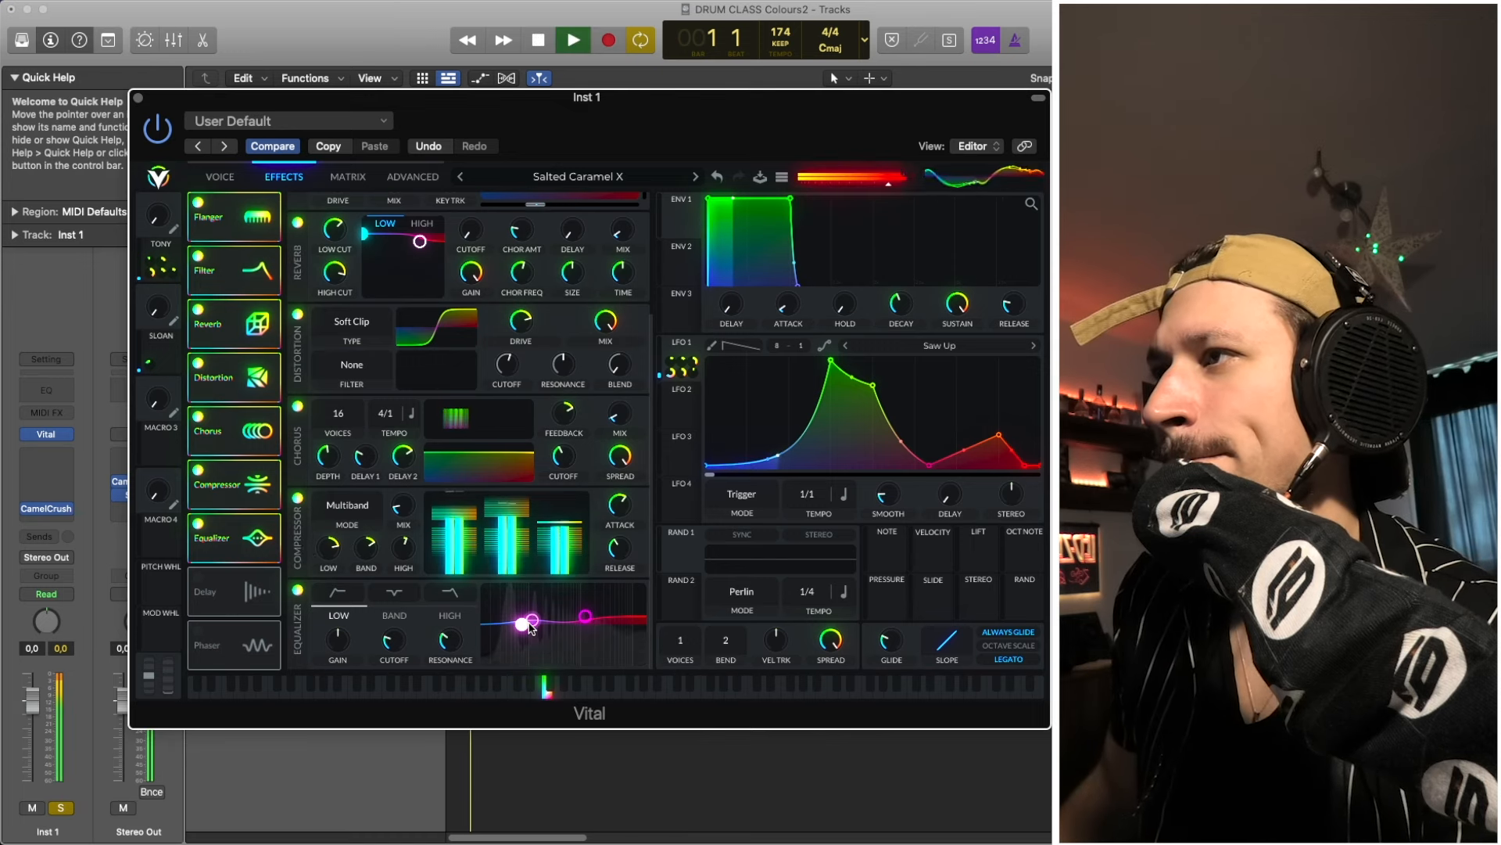
Select the equalizer's middle band and check its cutoff frequency while auditioning the bass line.
{"action": "left_click", "coordinate": [531, 621]}
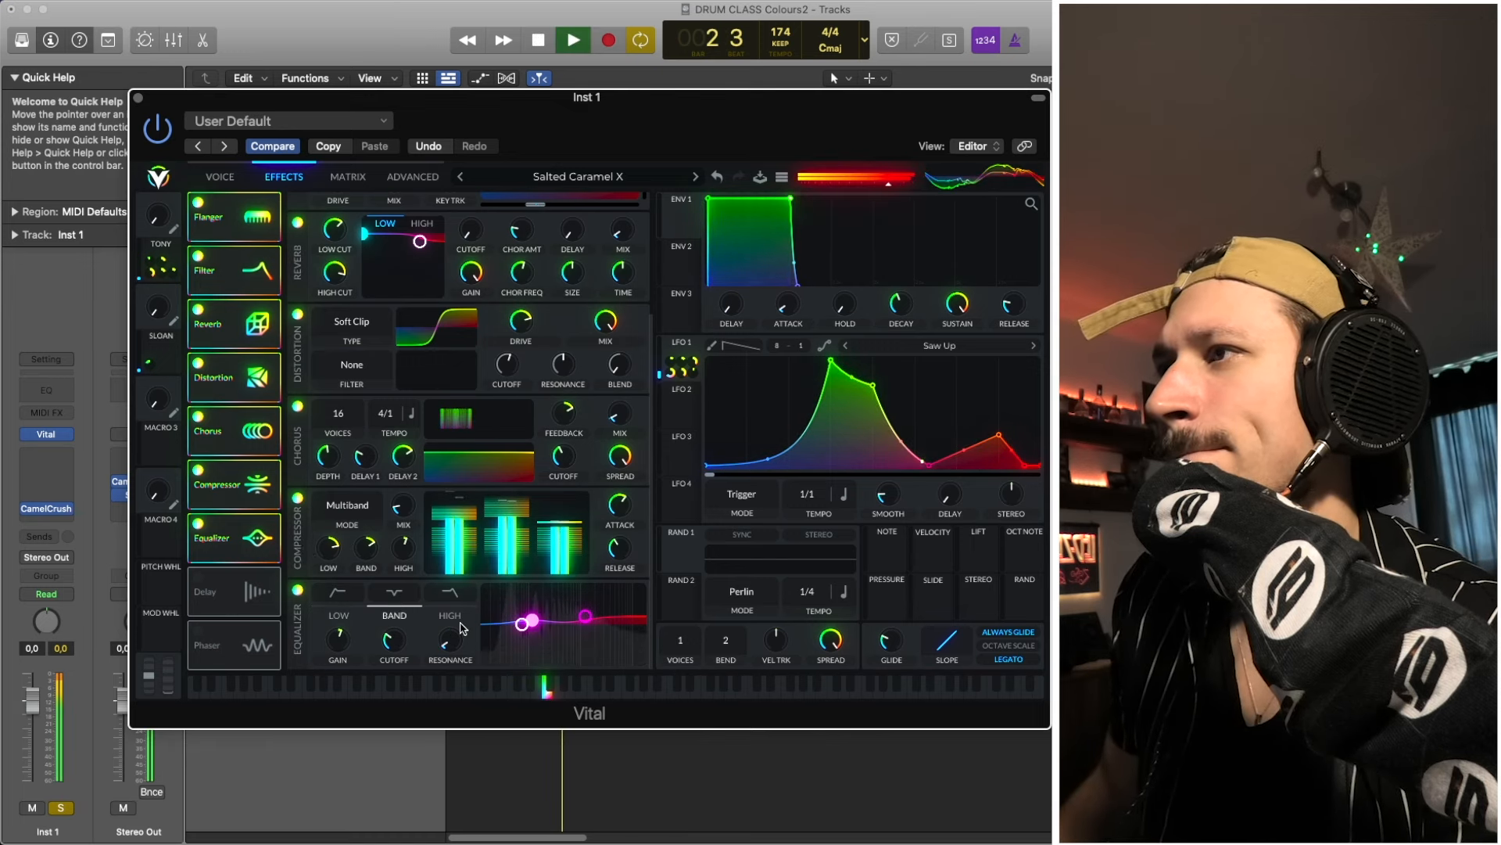
{"action": "key", "text": "space"}
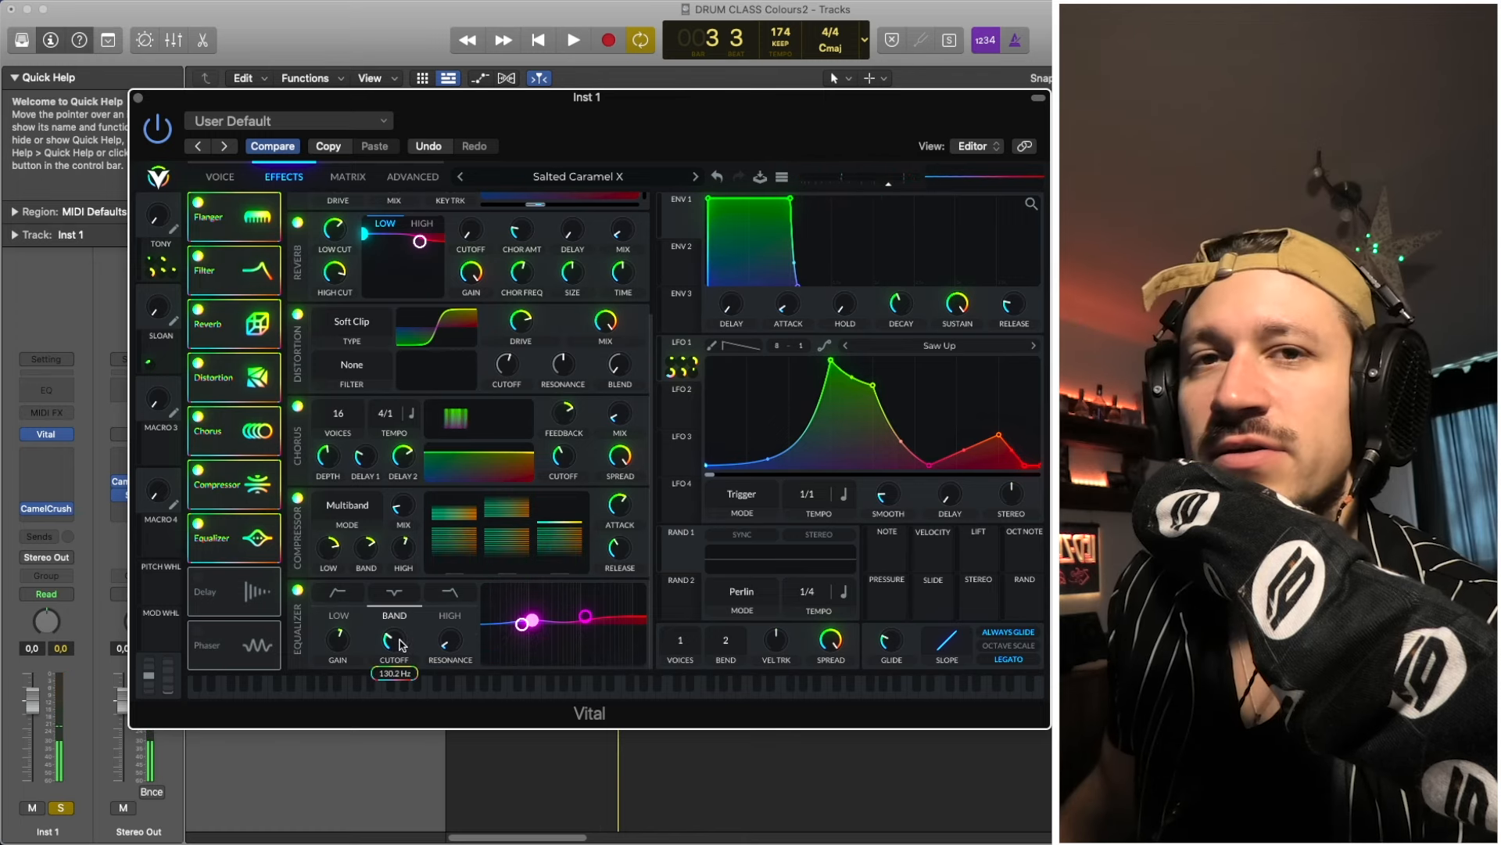
{"action": "key", "text": "space"}
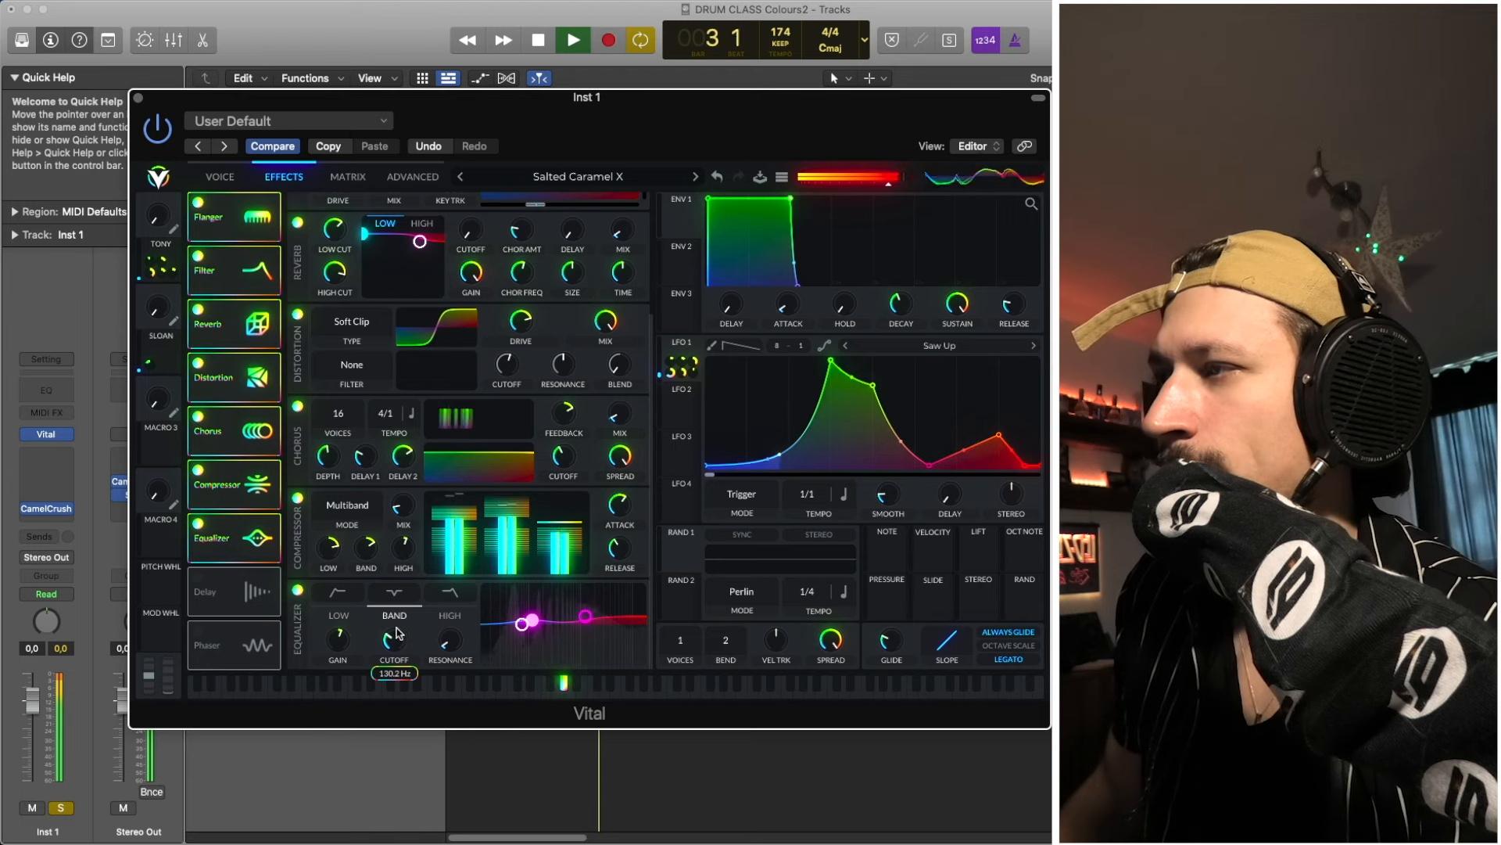
{"action": "key", "text": "space"}
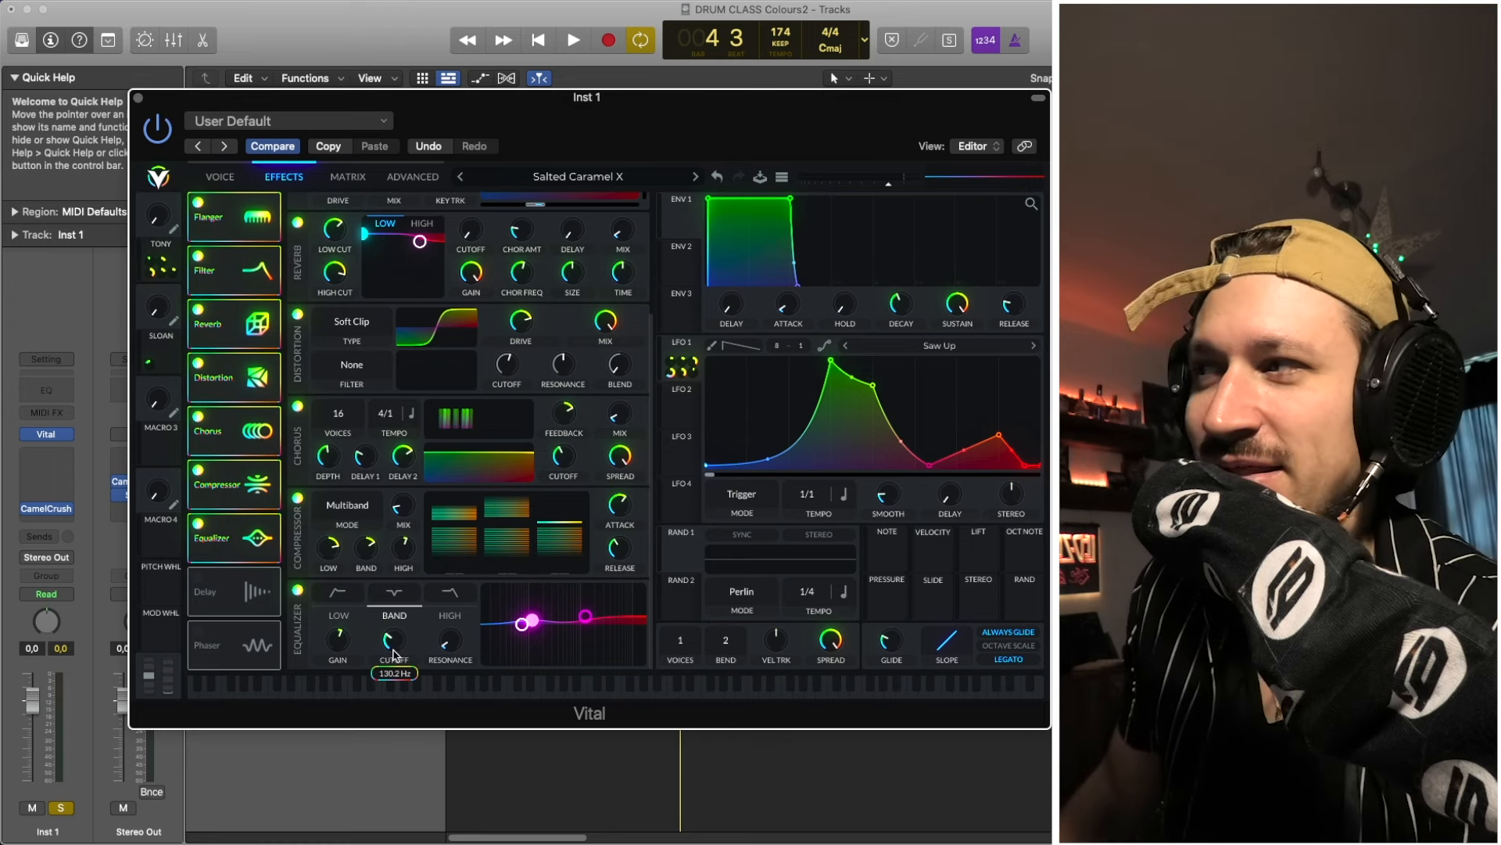
{"action": "mouse_move", "coordinate": [389, 648]}
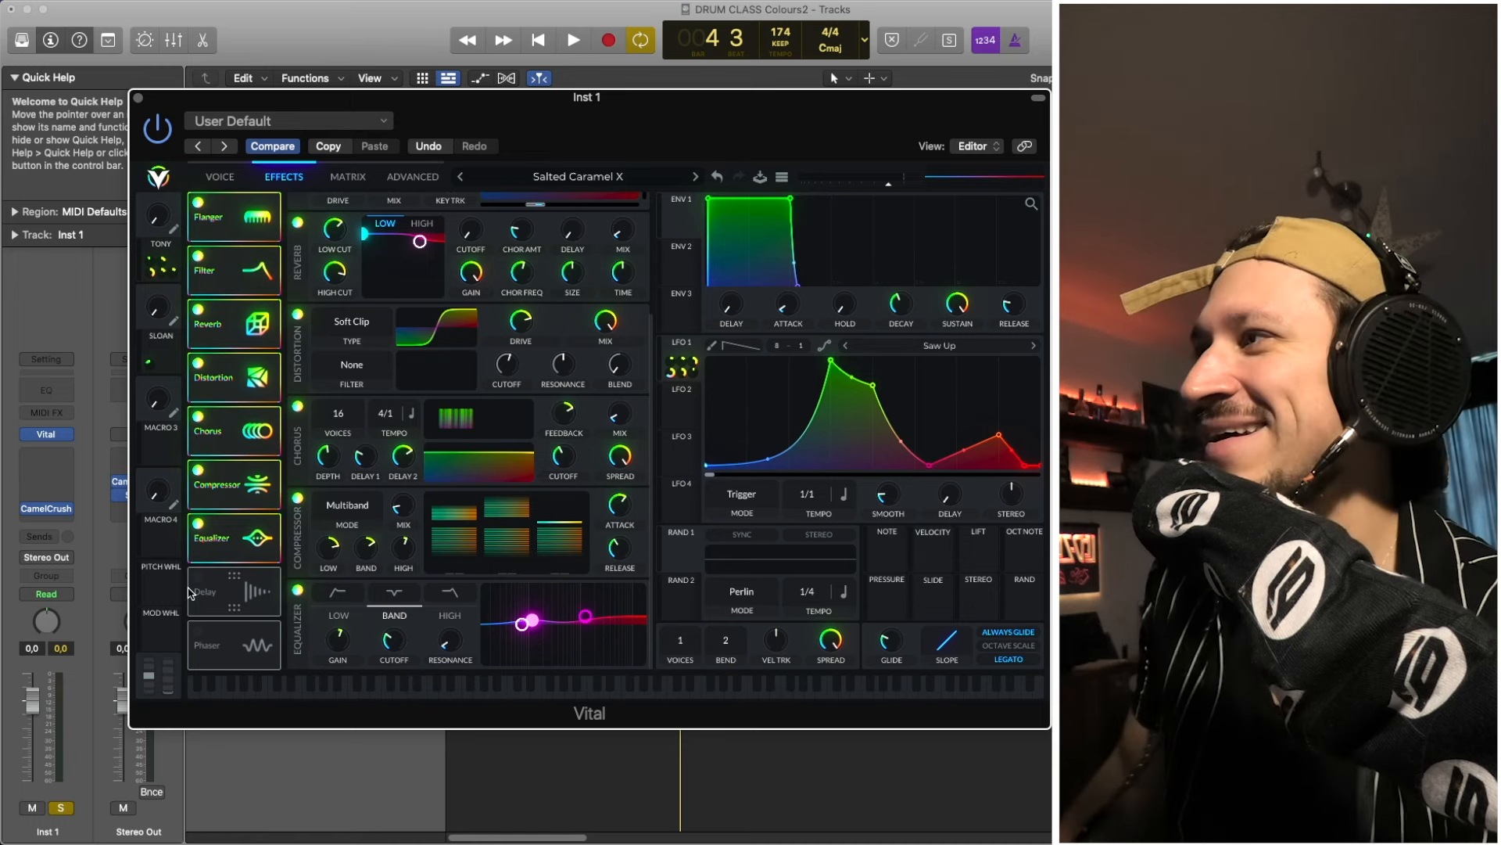
Switch on the Delay effect, check its mix and tempo settings, and compare the bass line with it bypassed and active.
{"action": "left_click", "coordinate": [198, 578]}
{"action": "scroll", "coordinate": [293, 628], "scroll_direction": "down", "scroll_amount": 3}
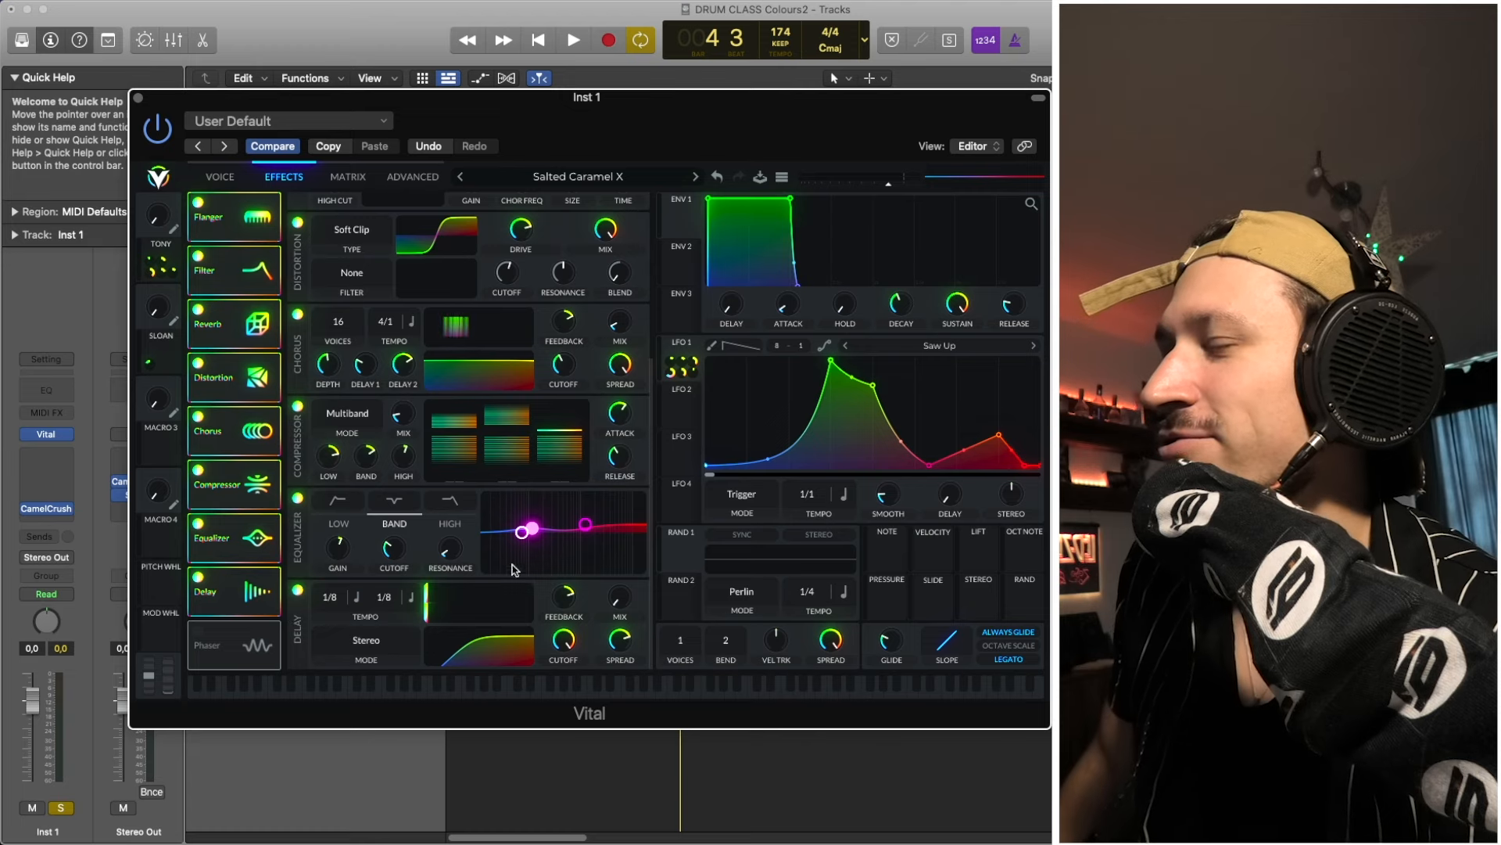
{"action": "mouse_move", "coordinate": [626, 593]}
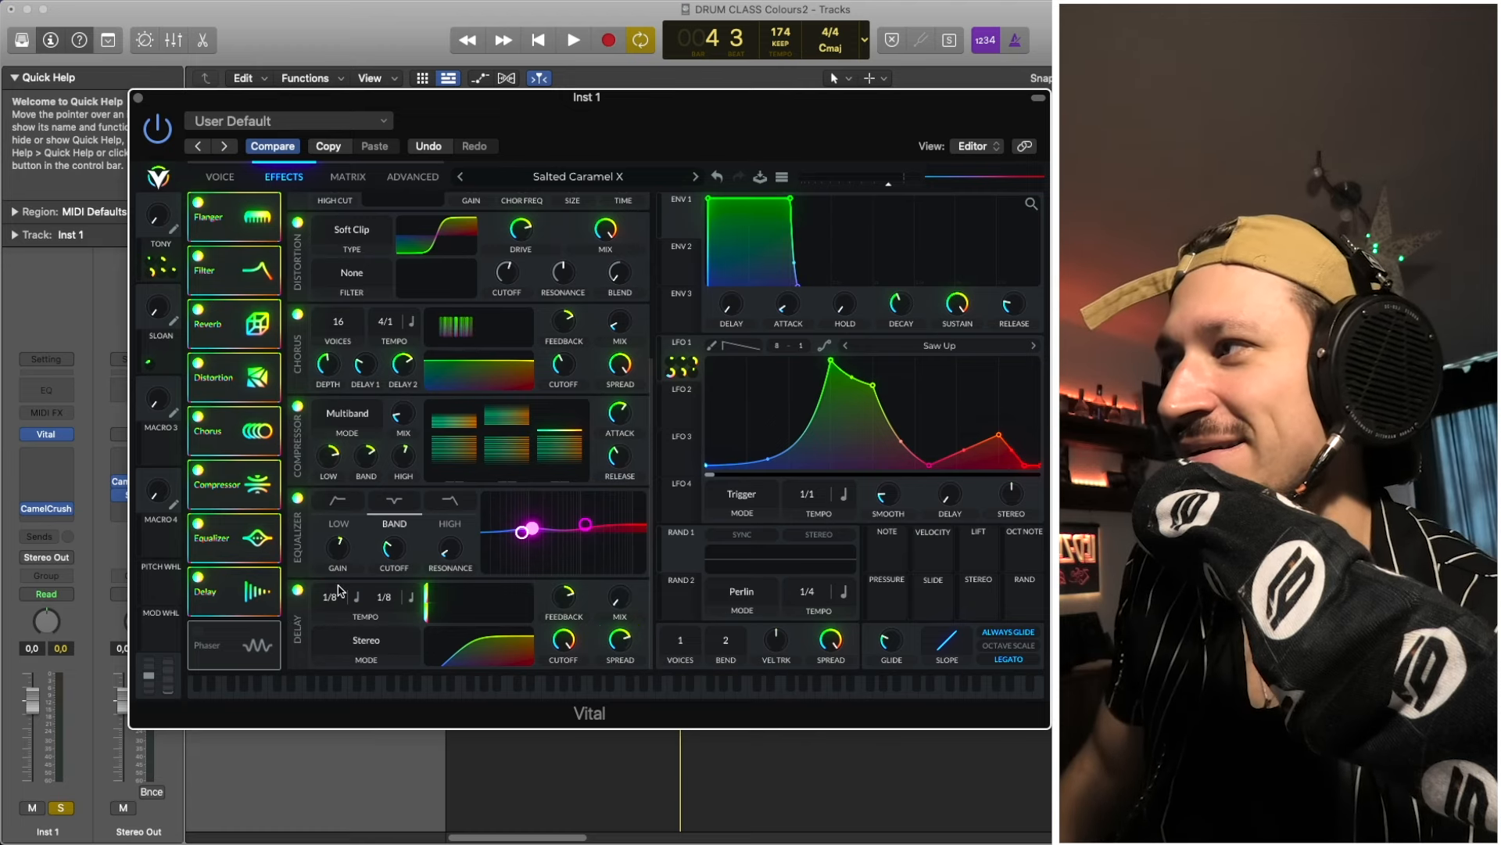
{"action": "left_click", "coordinate": [200, 577]}
{"action": "key", "text": "space"}
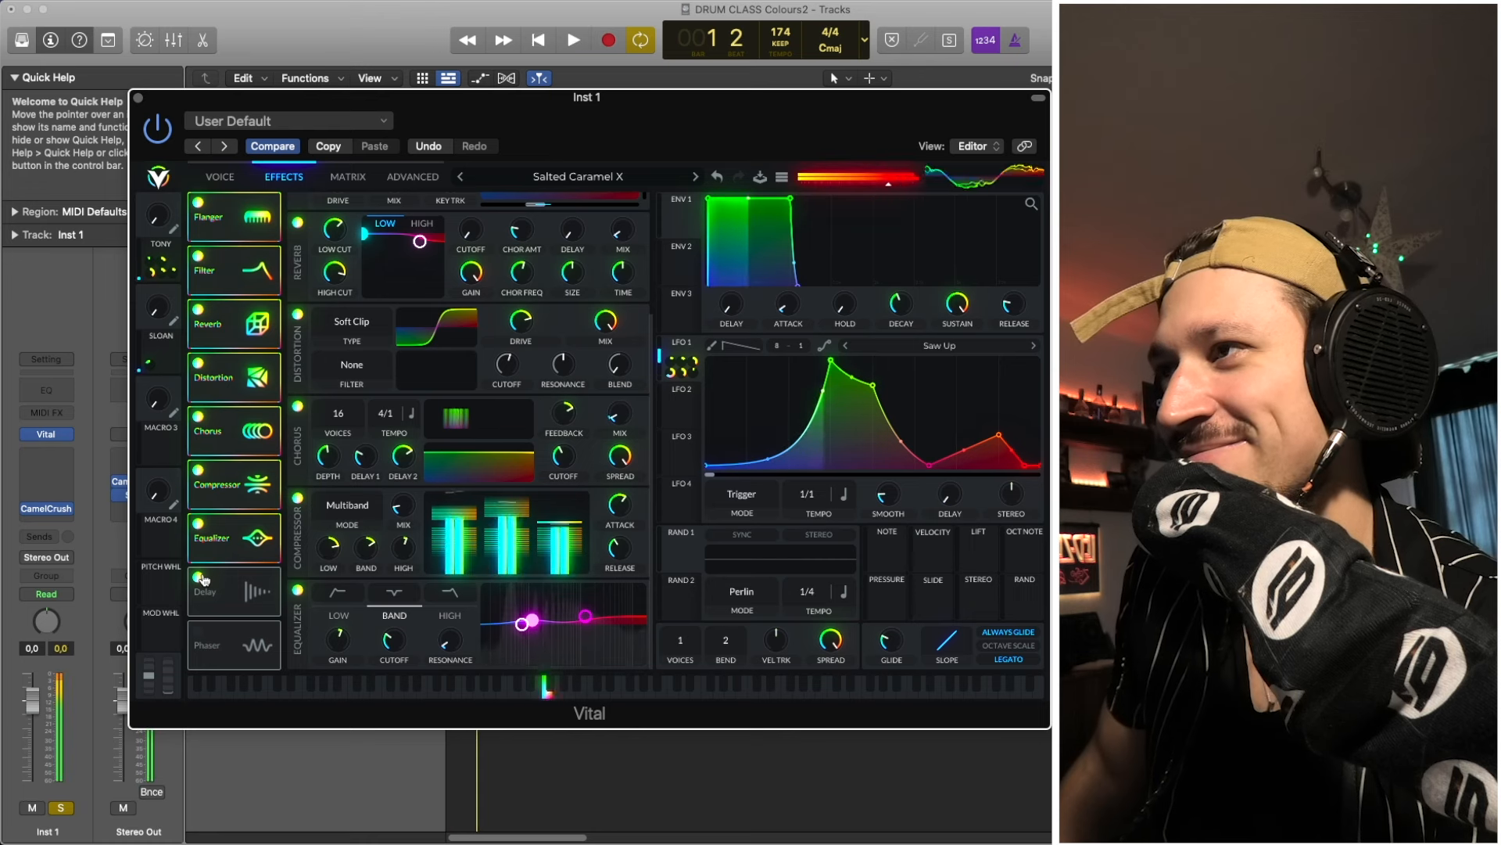
{"action": "left_click", "coordinate": [199, 577]}
{"action": "key", "text": "space"}
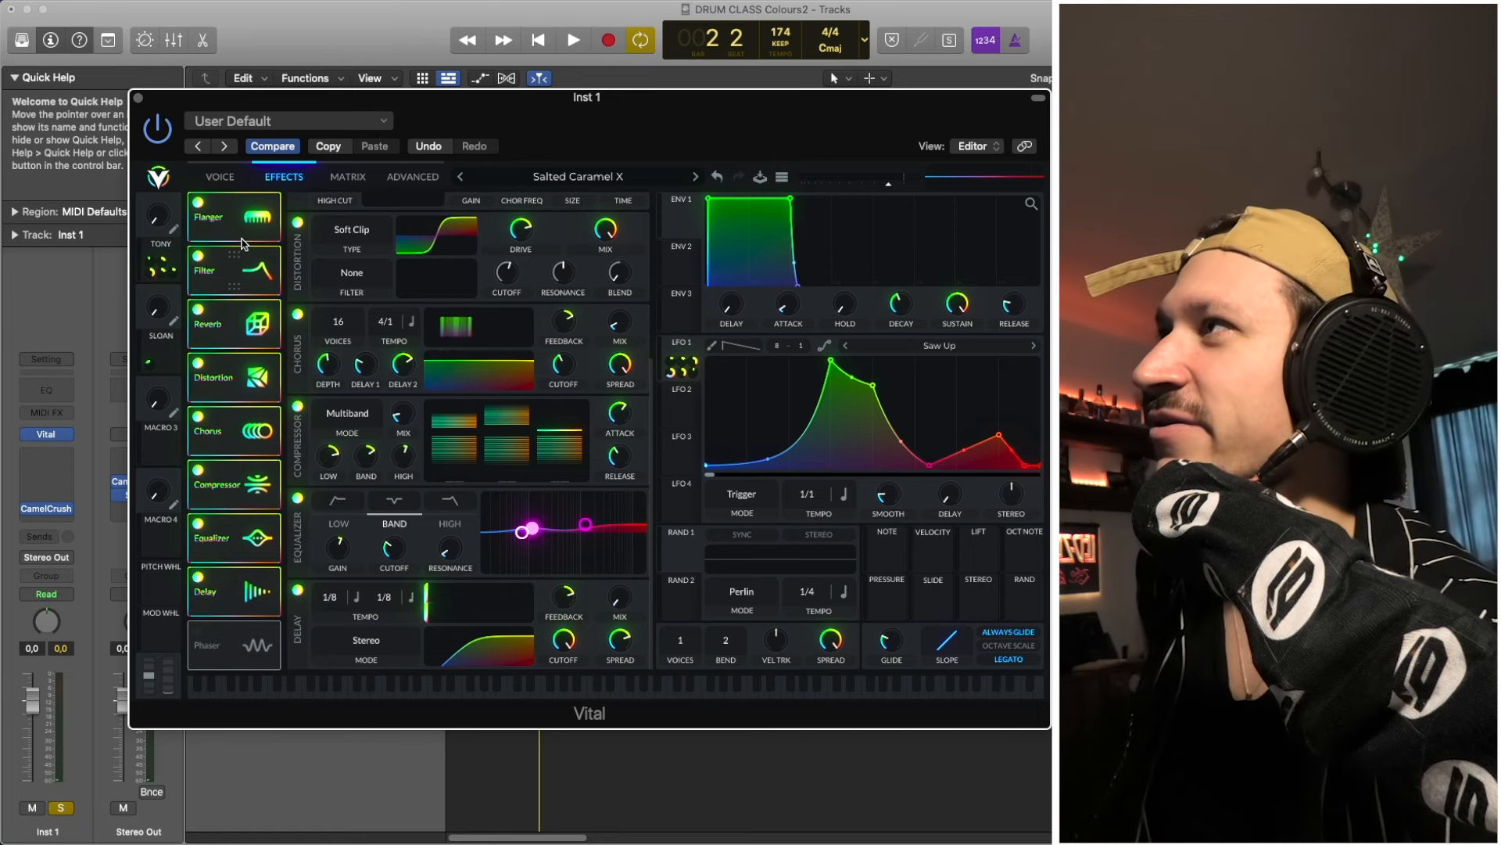
Review the patch's oscillators, noise and filters in the voice section against the complete effects chain from Flanger to Delay.
{"action": "left_click", "coordinate": [221, 177]}
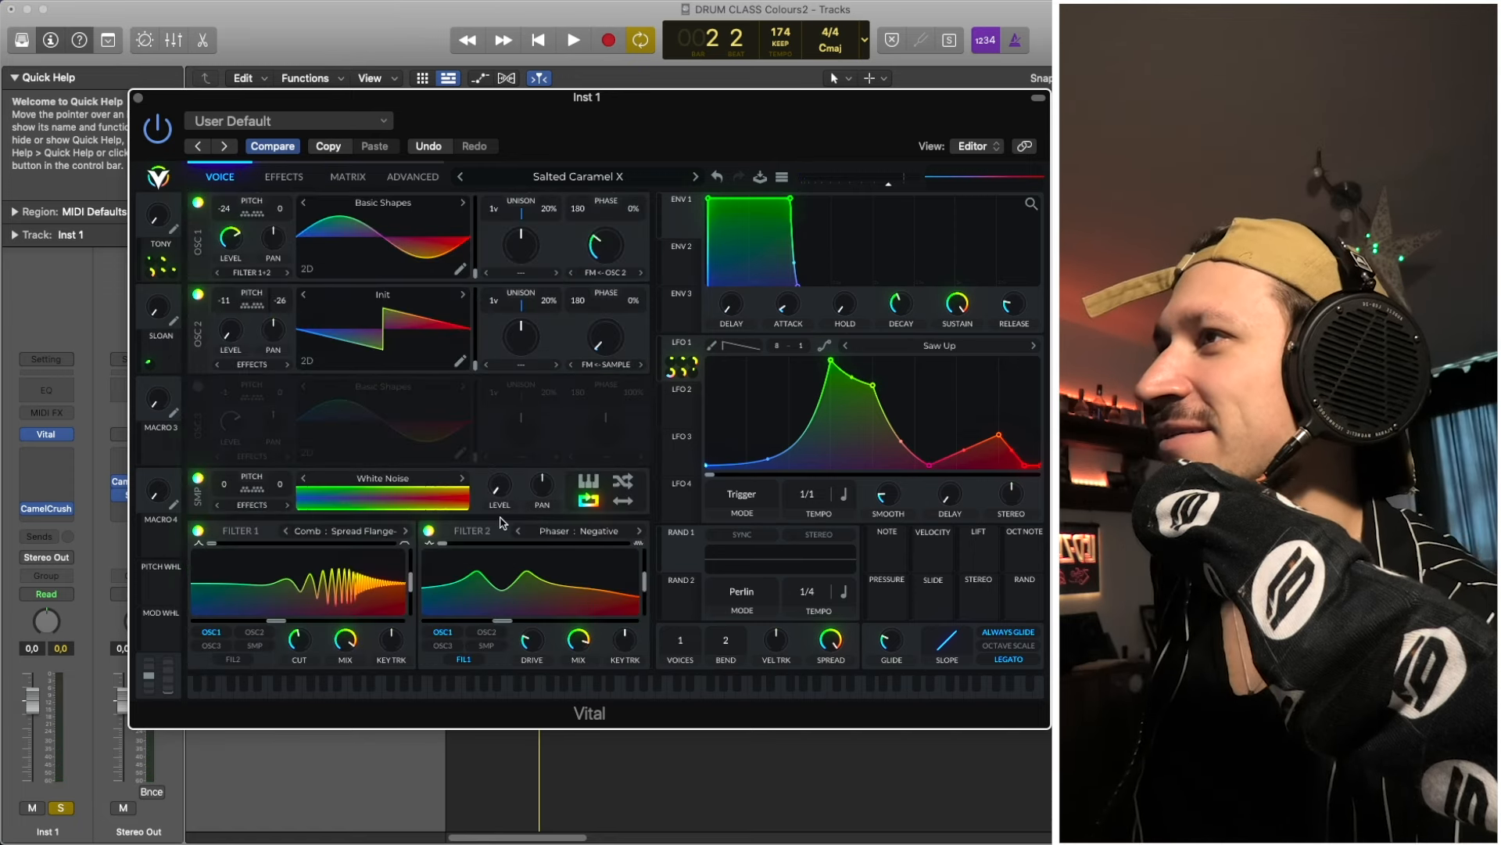
{"action": "left_click", "coordinate": [283, 172]}
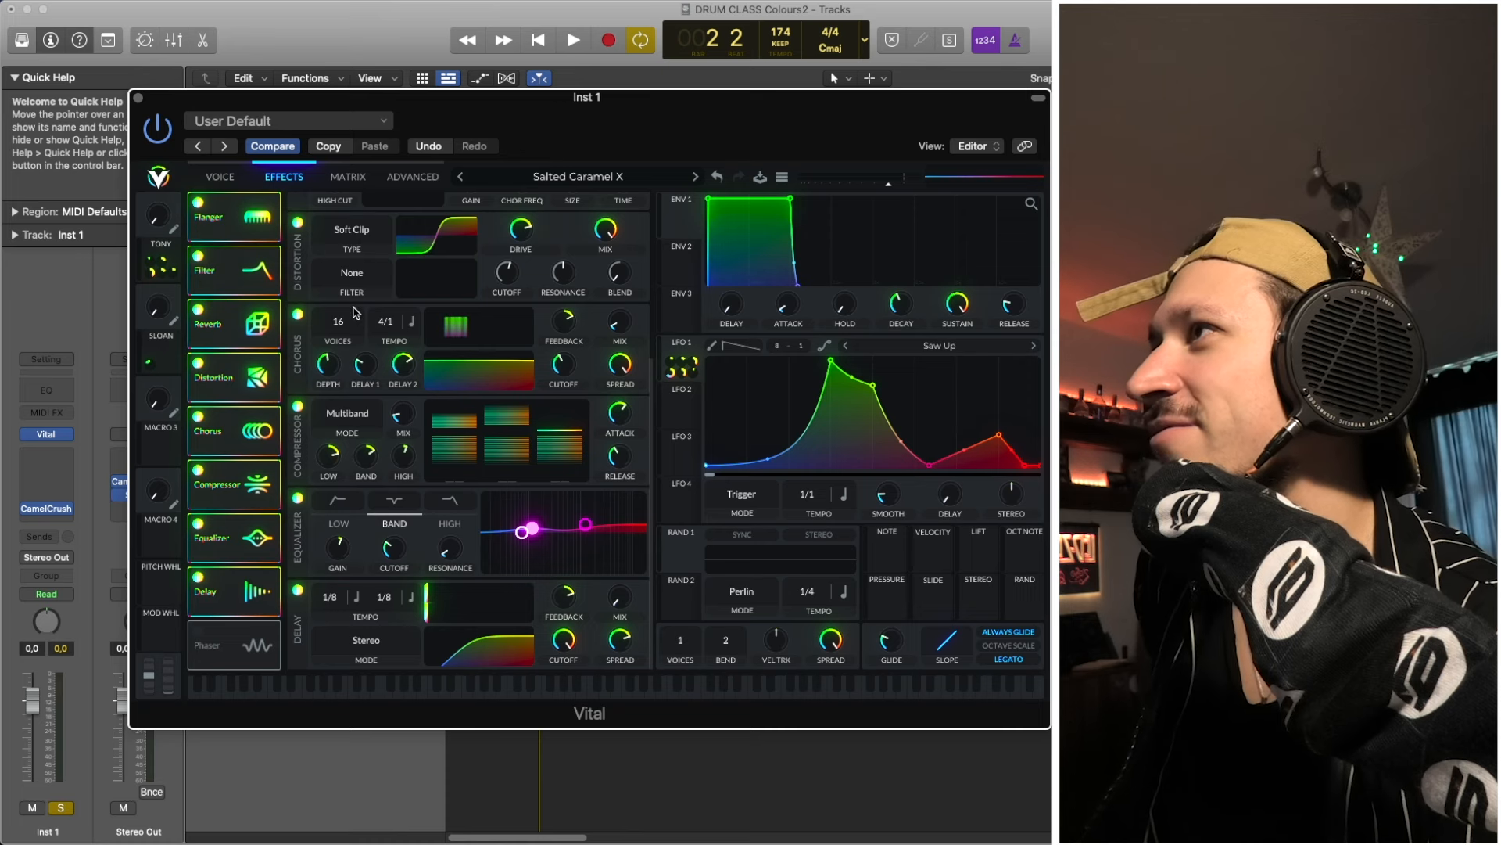
{"action": "scroll", "coordinate": [265, 229], "scroll_direction": "down", "scroll_amount": 3}
{"action": "scroll", "coordinate": [267, 229], "scroll_direction": "up", "scroll_amount": 3}
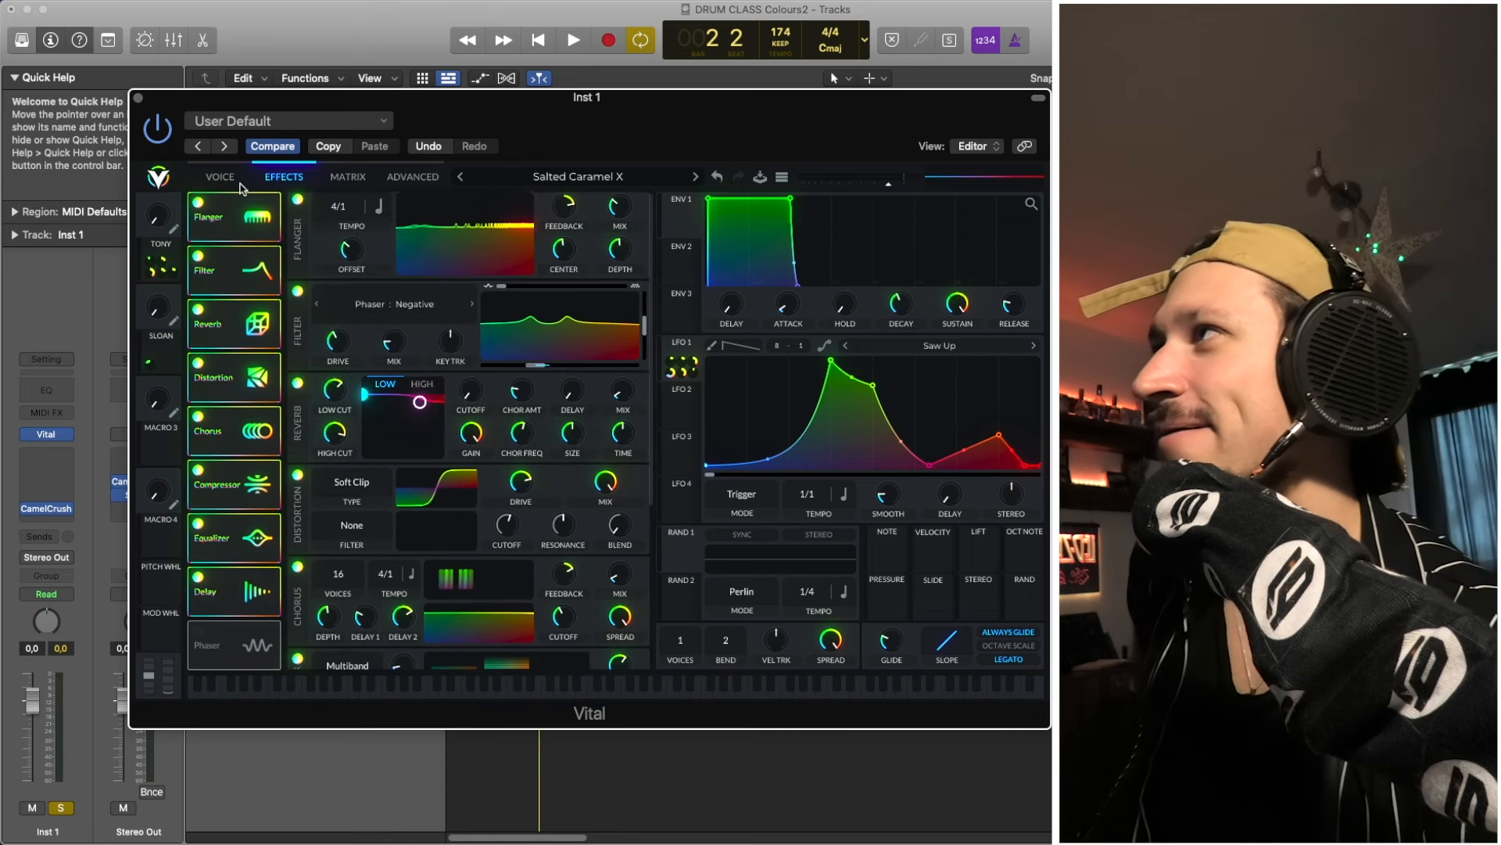
{"action": "left_click", "coordinate": [240, 183]}
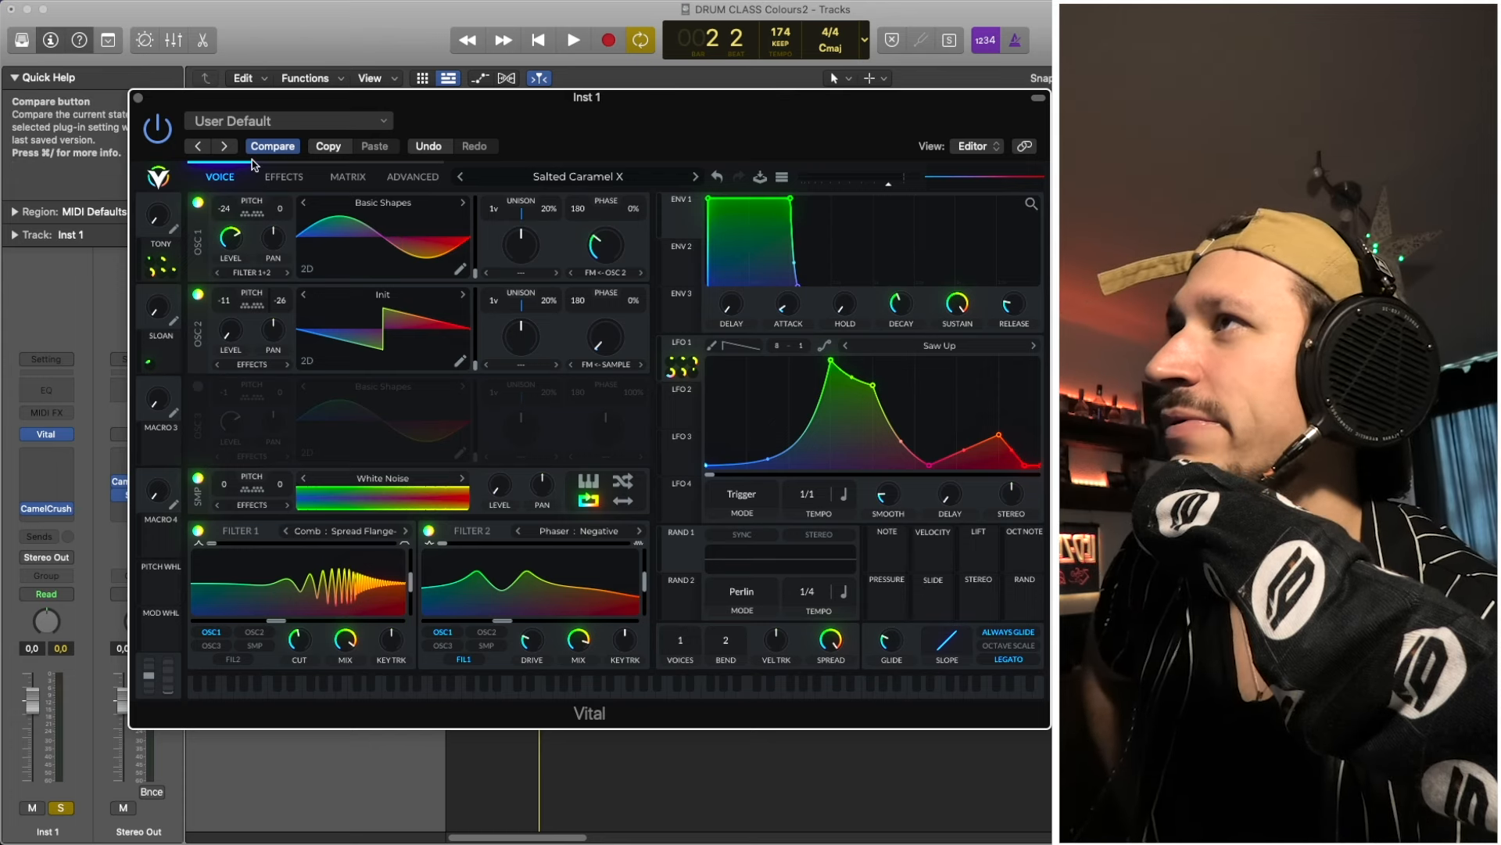
{"action": "left_click", "coordinate": [283, 180]}
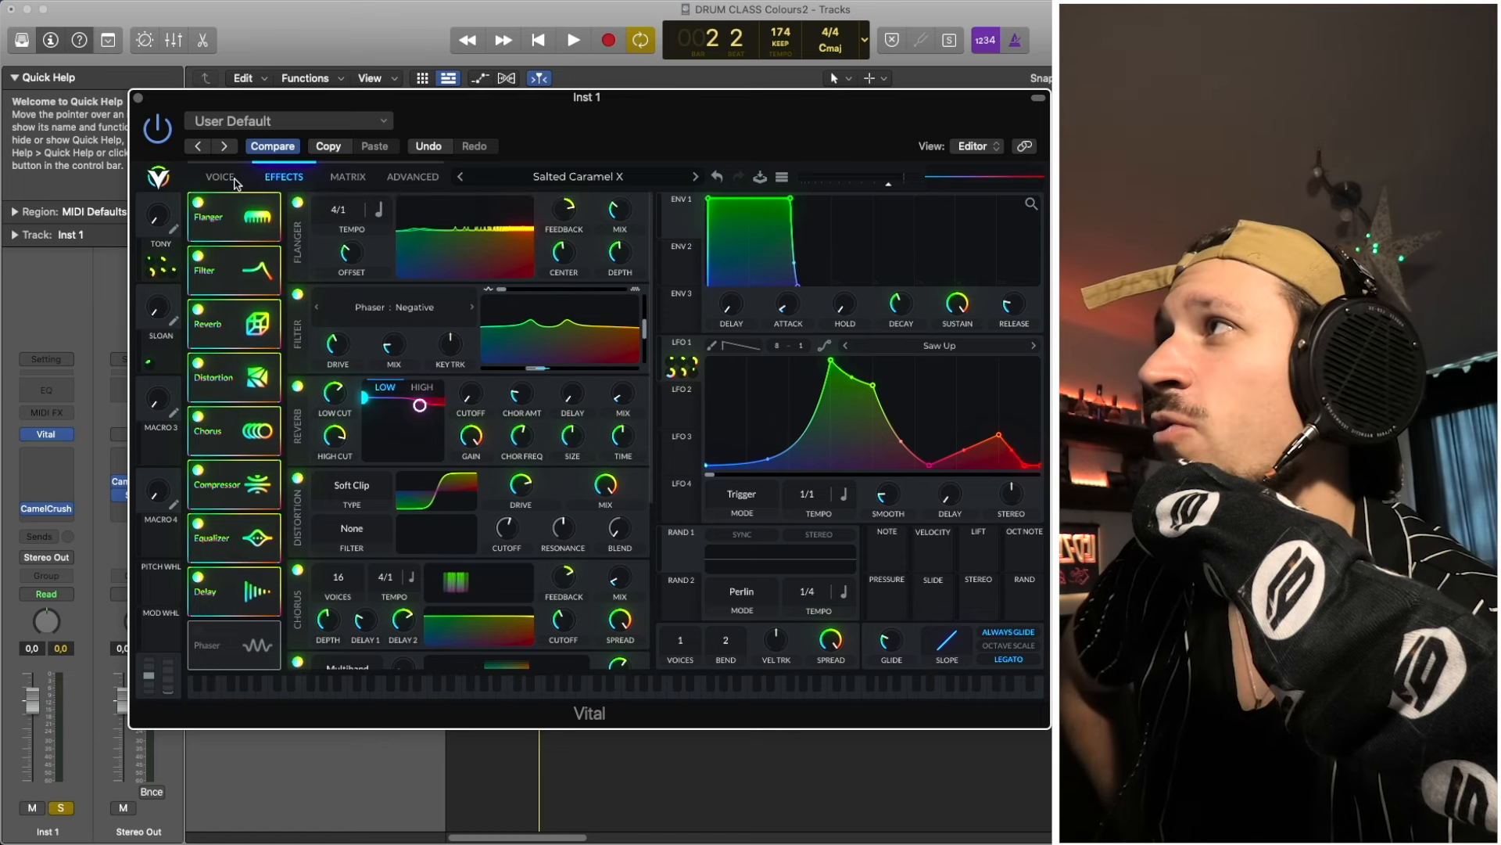
Inspect the voice section's sound sources, and look through the effects chain's settings from the Flanger down to the Delay.
{"action": "left_click", "coordinate": [234, 178]}
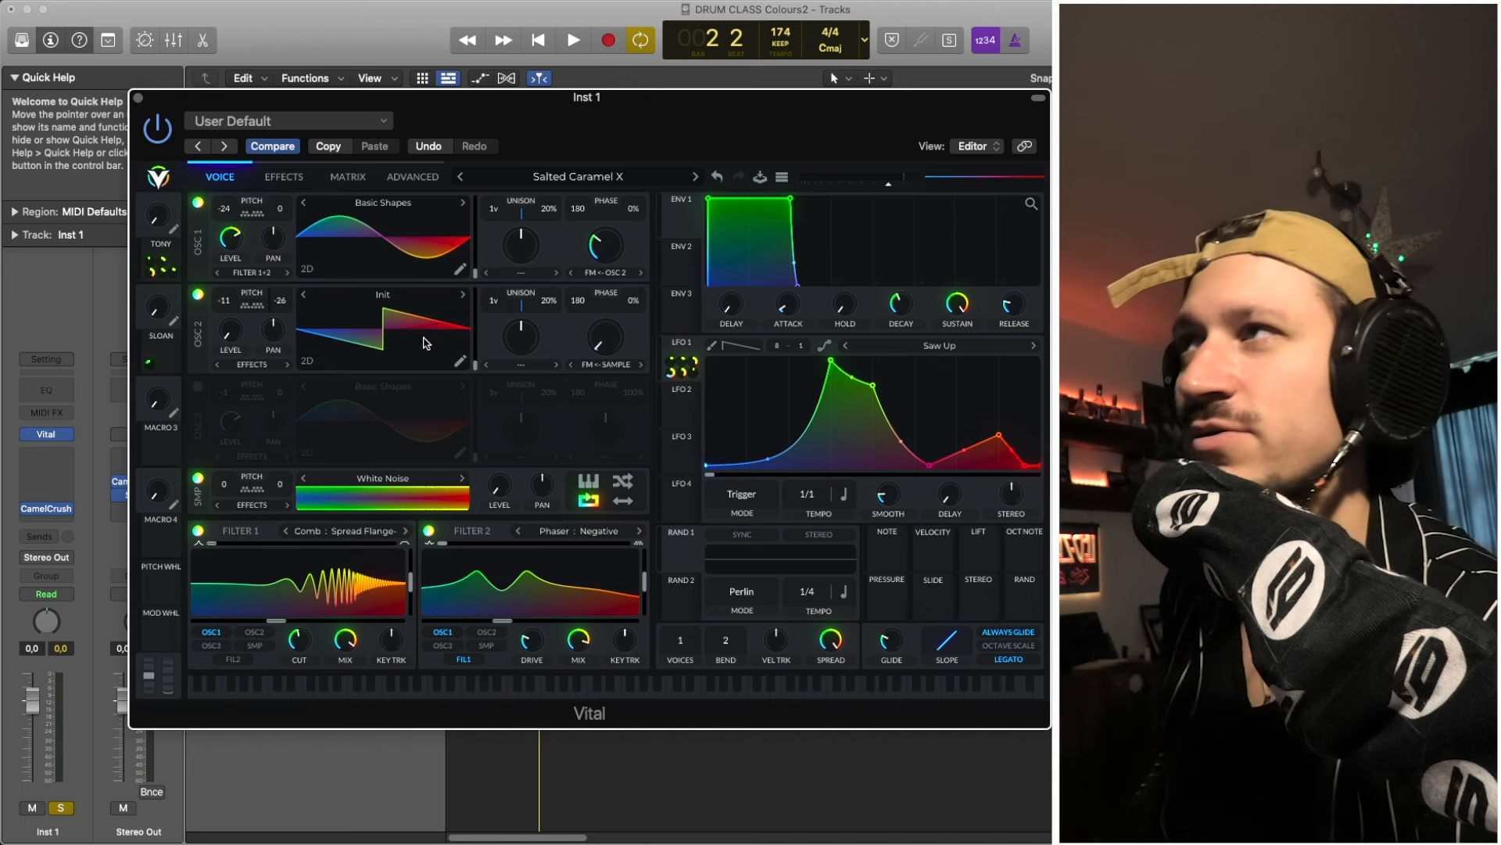
{"action": "left_click", "coordinate": [328, 175]}
{"action": "left_click", "coordinate": [297, 174]}
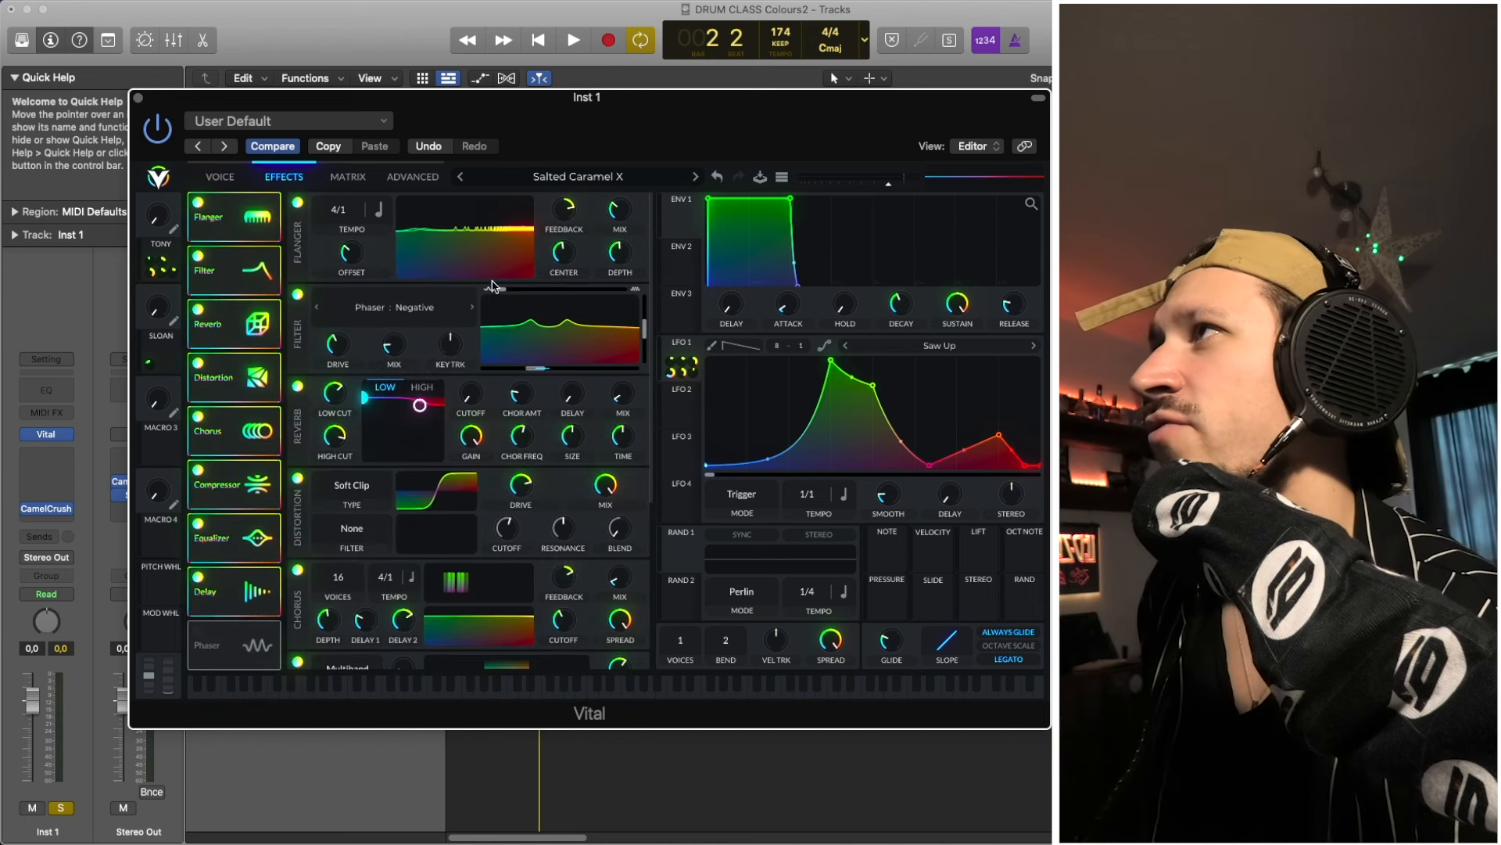
{"action": "mouse_move", "coordinate": [610, 218]}
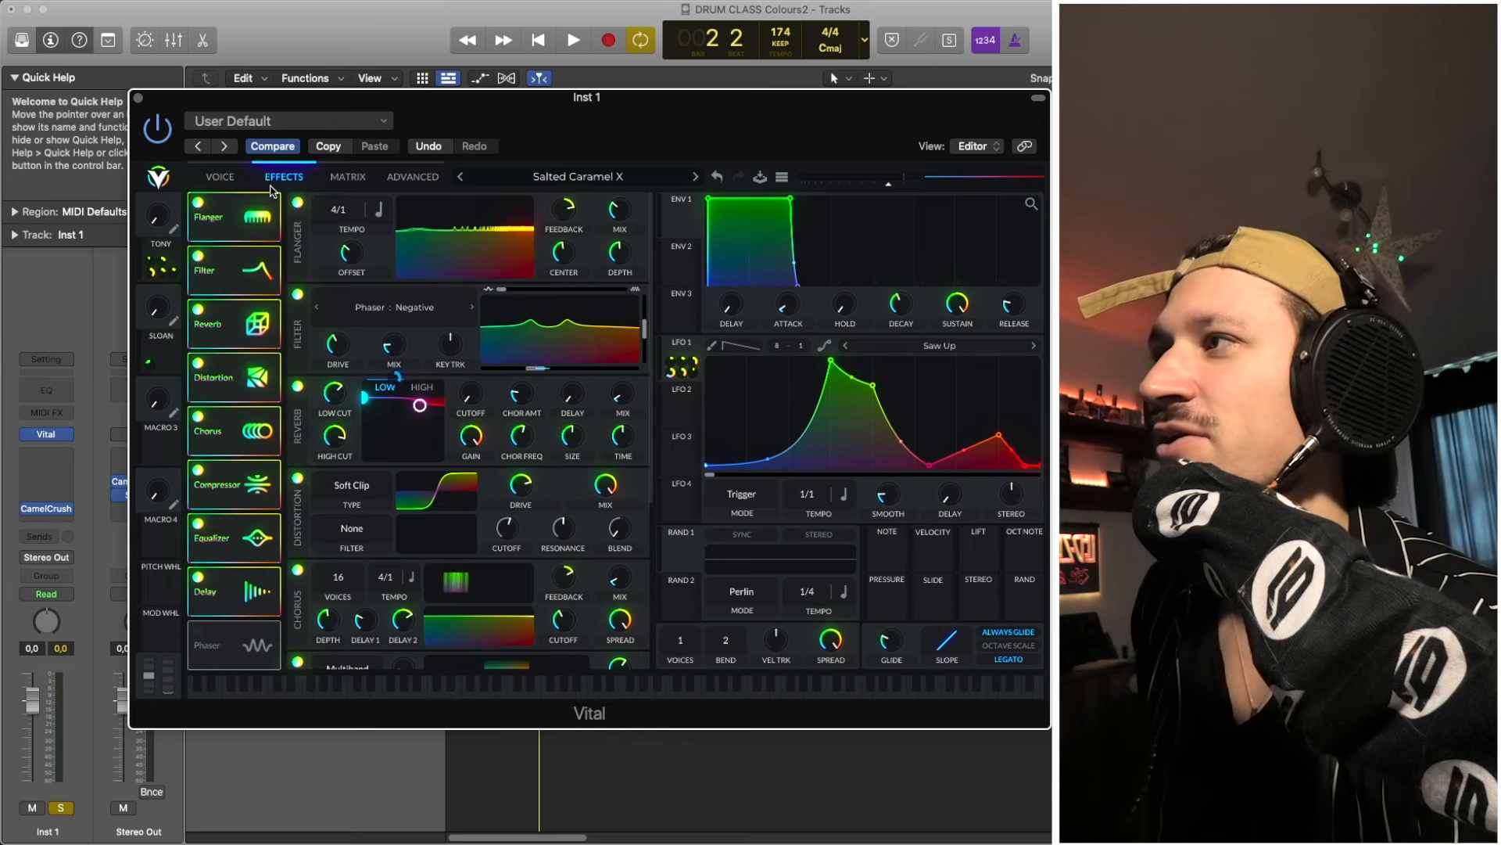
{"action": "scroll", "coordinate": [332, 498], "scroll_direction": "down", "scroll_amount": 4}
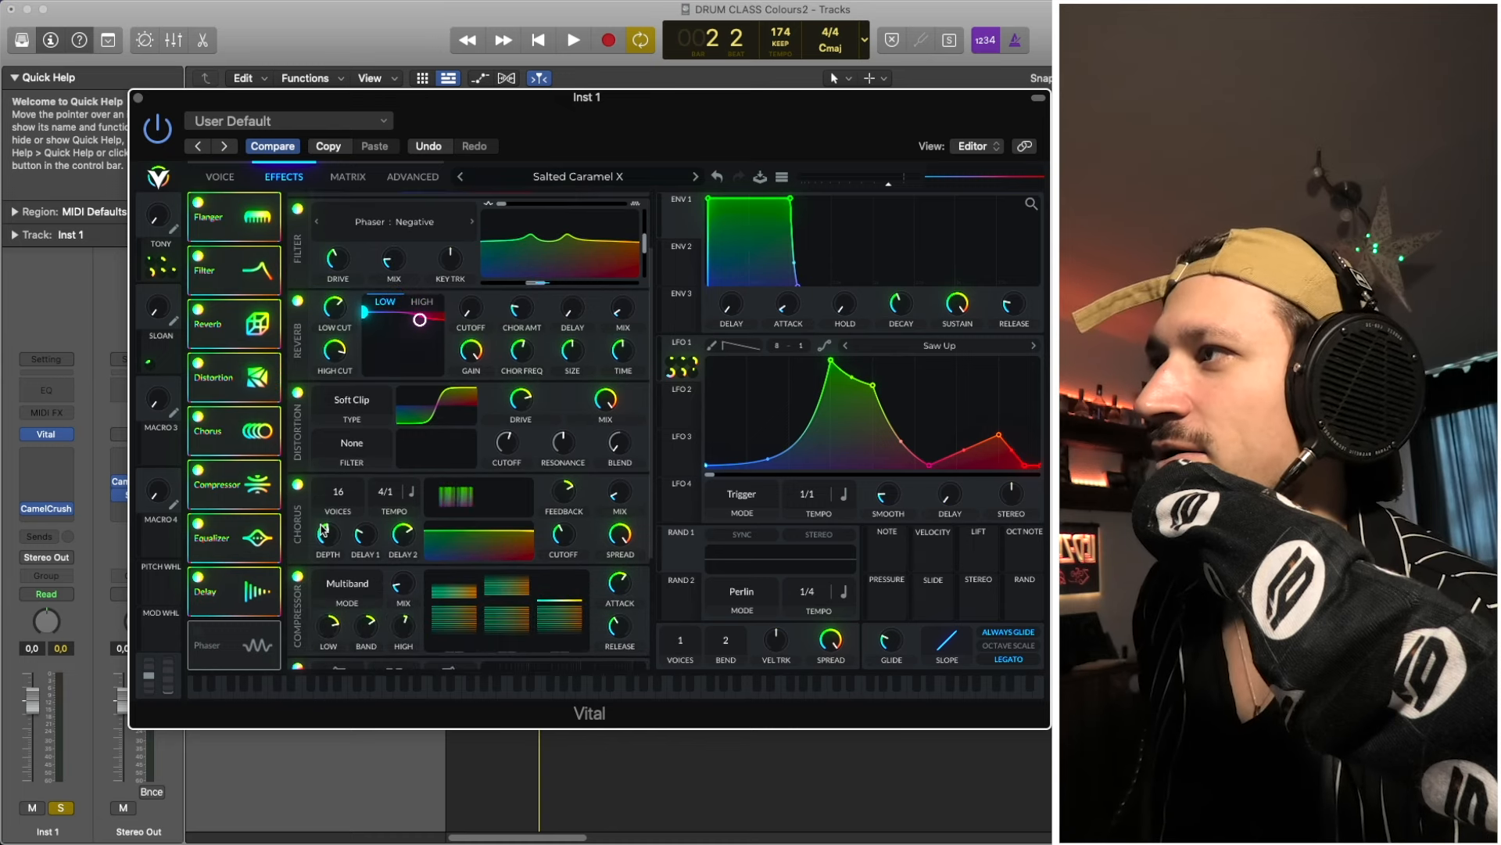
{"action": "scroll", "coordinate": [322, 530], "scroll_direction": "down", "scroll_amount": 4}
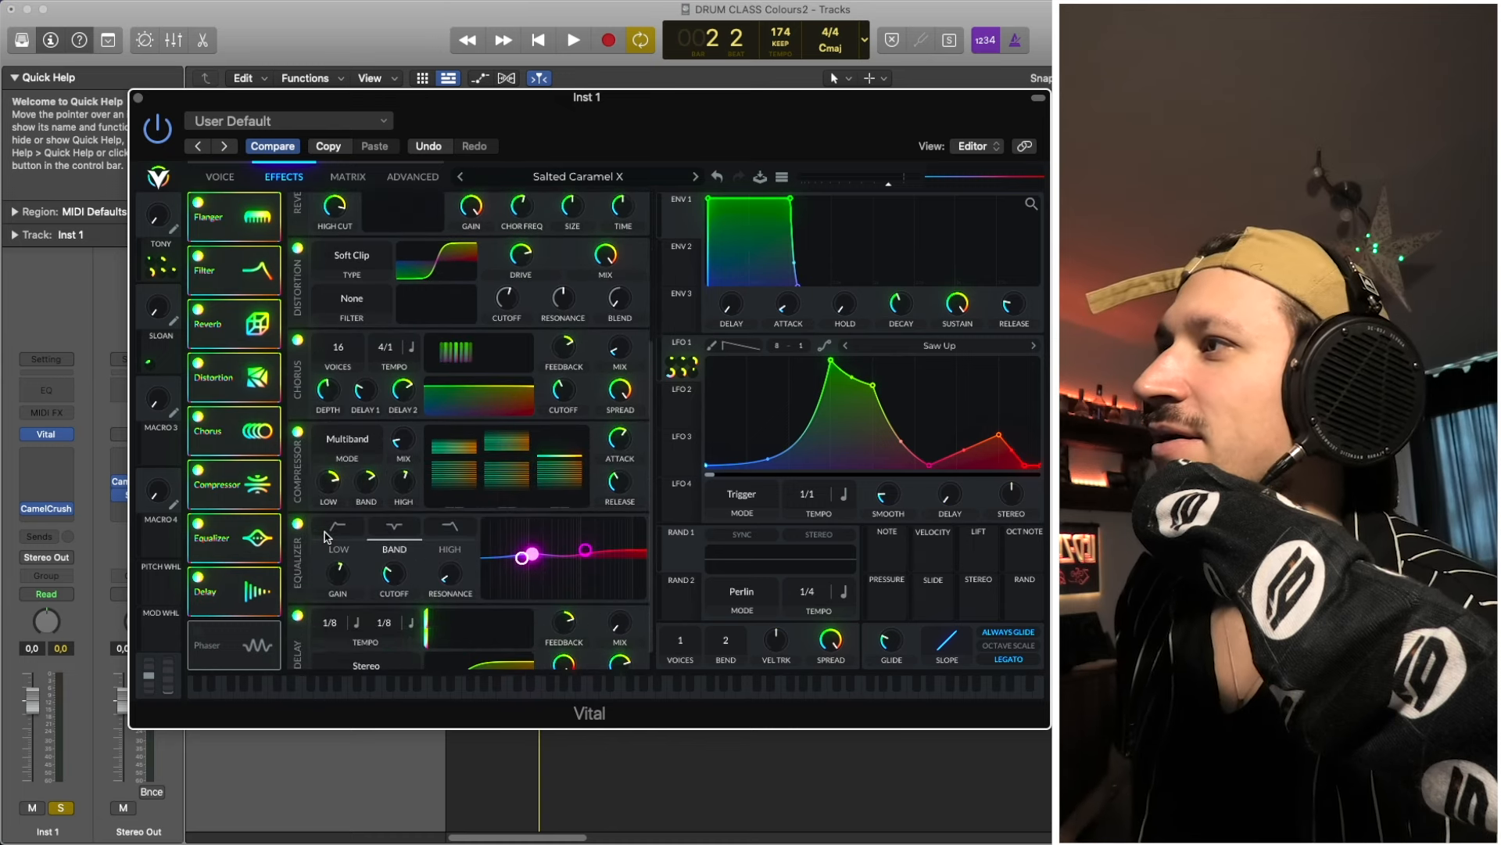
{"action": "scroll", "coordinate": [317, 382], "scroll_direction": "up", "scroll_amount": 8}
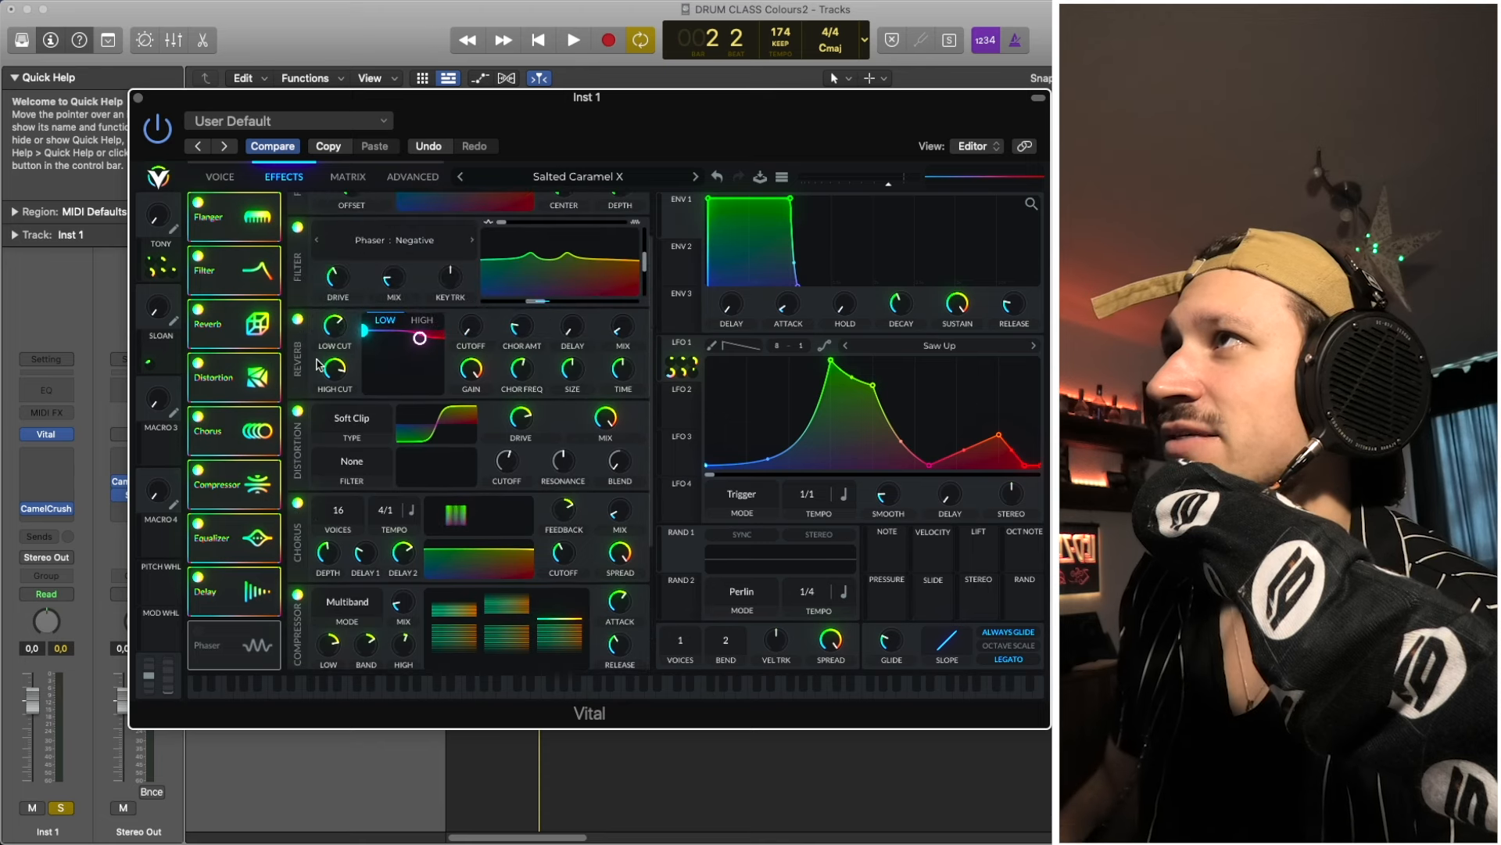
Compare the two-oscillator, noise and dual-filter voice setup with the effects page once more.
{"action": "left_click", "coordinate": [225, 179]}
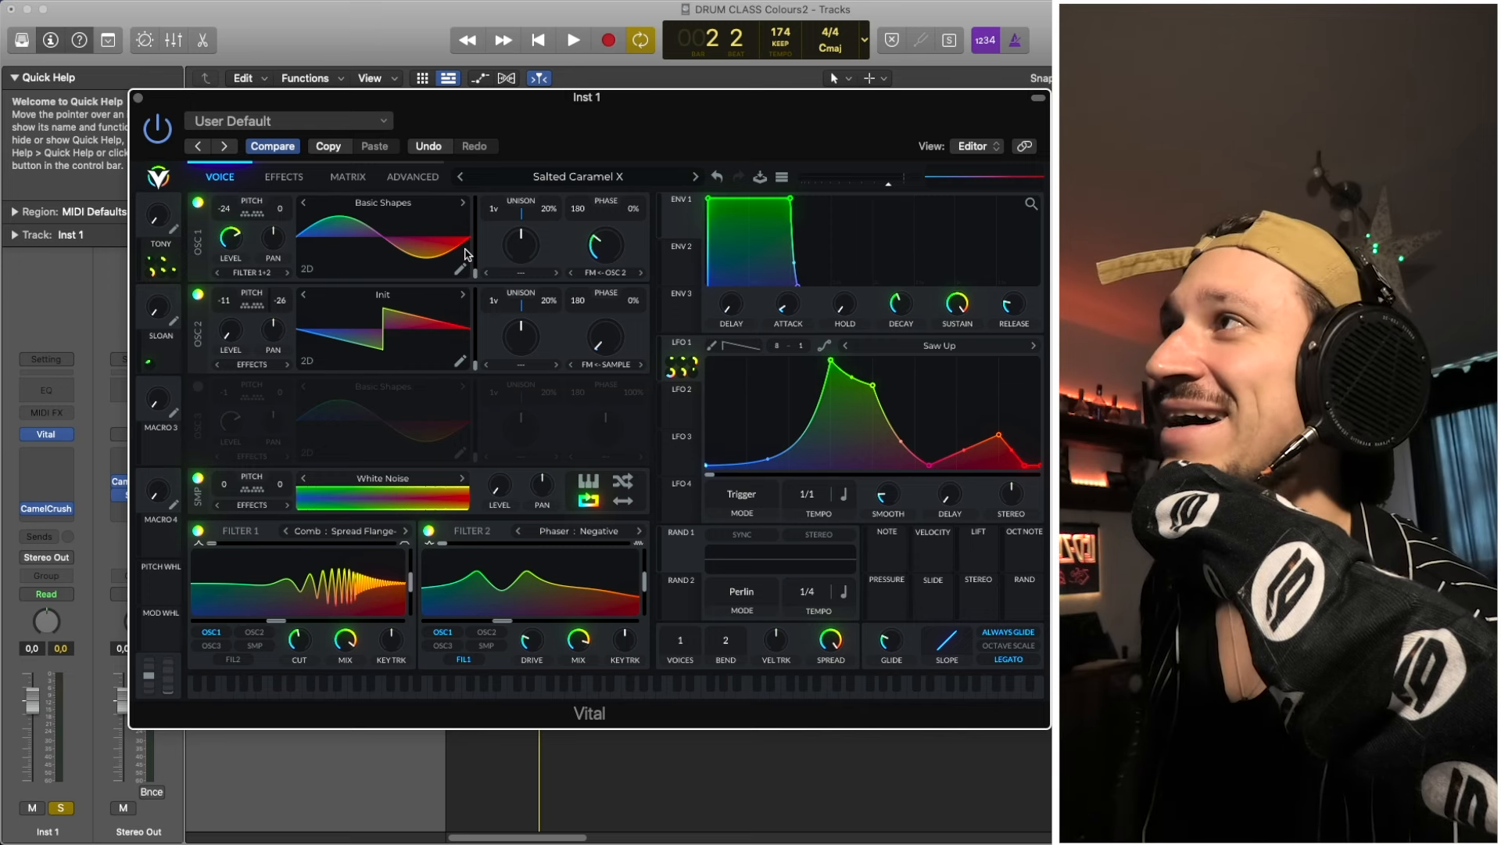
{"action": "left_click", "coordinate": [286, 186]}
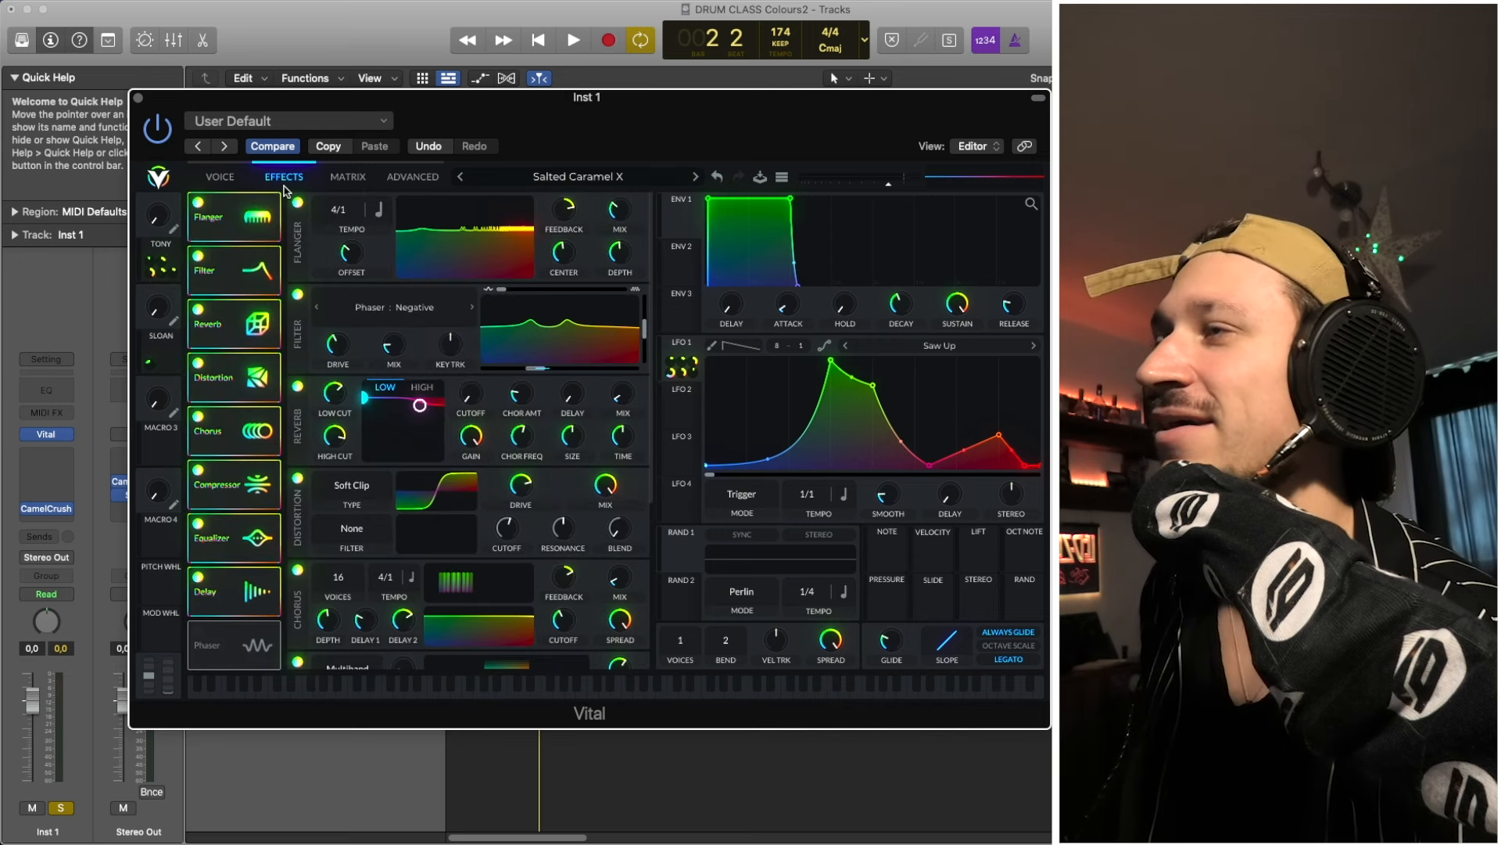
{"action": "left_click", "coordinate": [210, 179]}
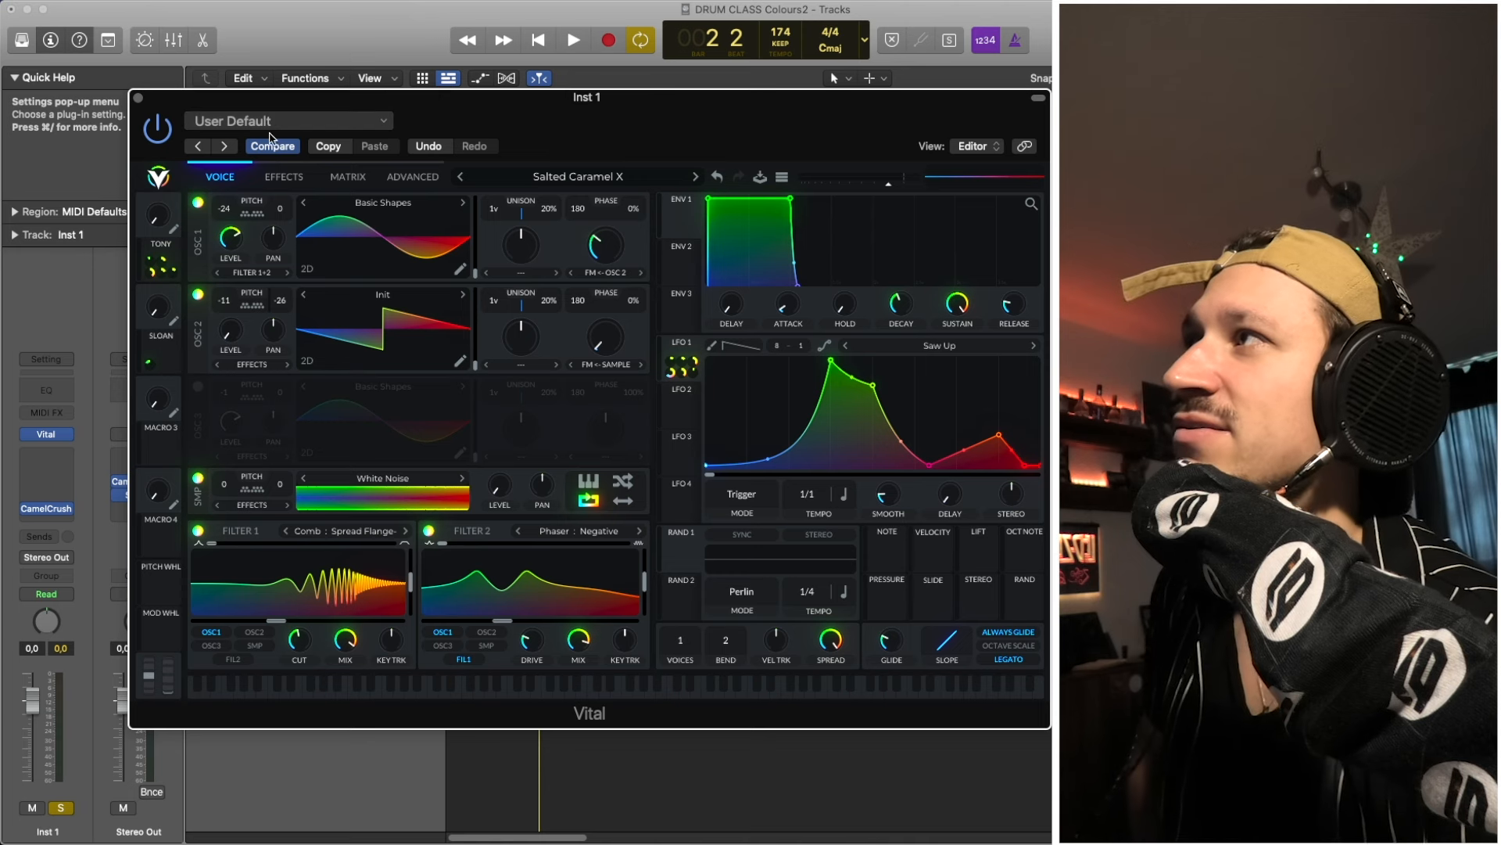
{"action": "left_click", "coordinate": [295, 174]}
{"action": "left_click", "coordinate": [219, 178]}
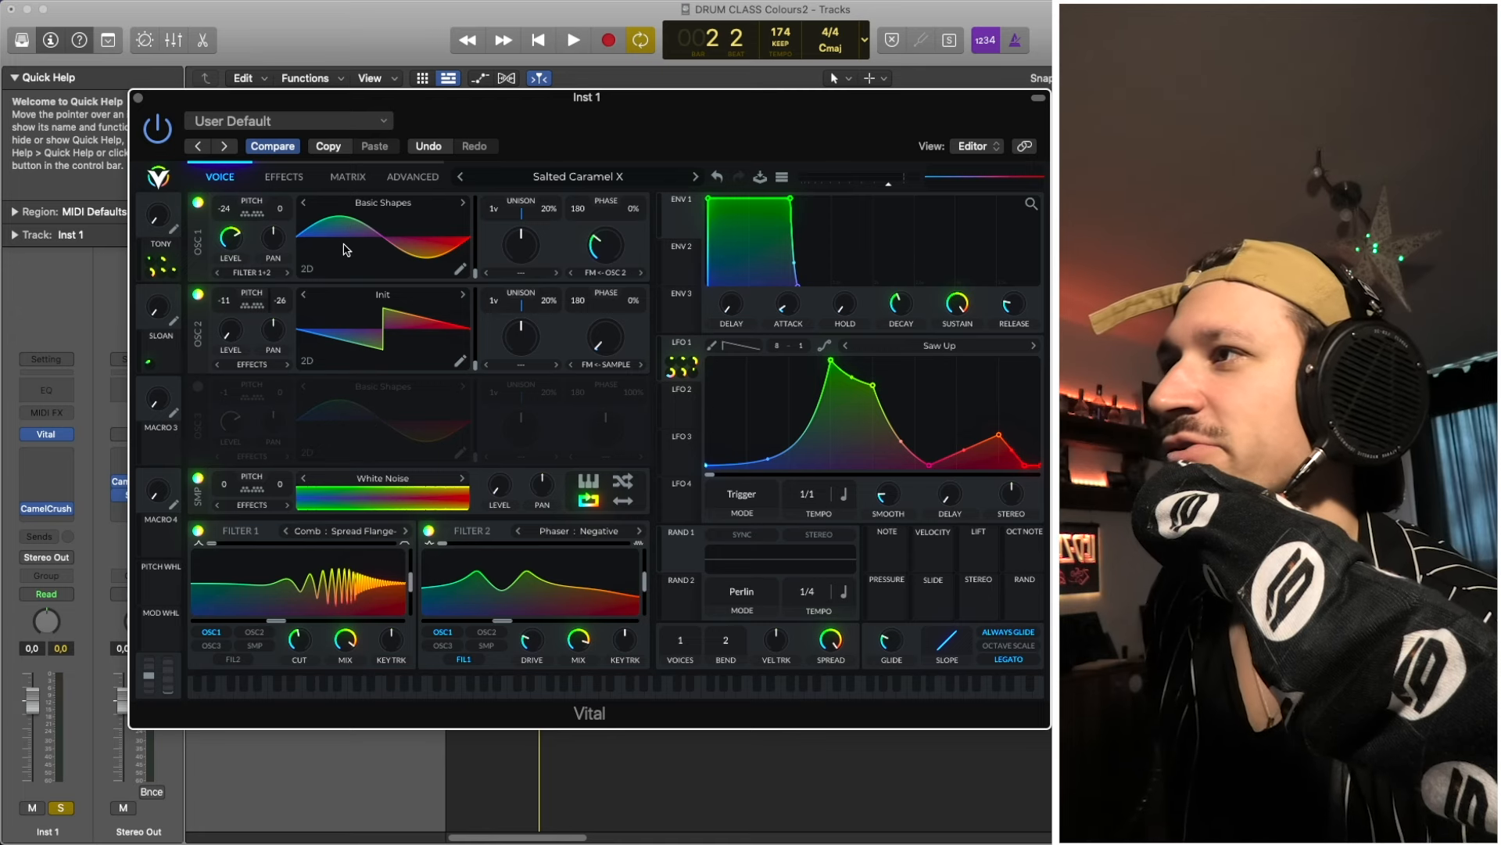
{"action": "left_click", "coordinate": [280, 179]}
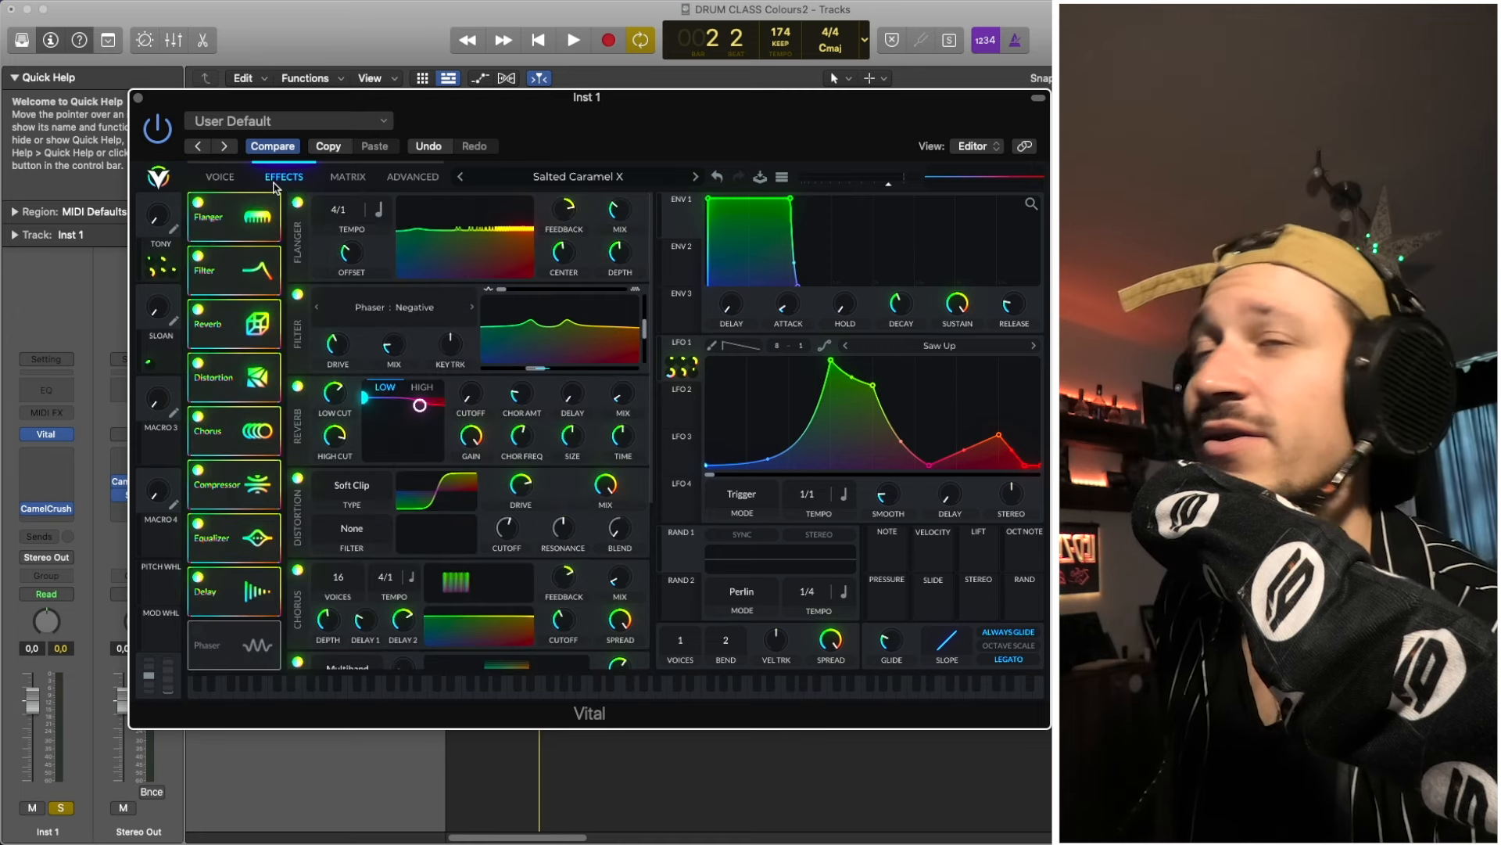
Unsolo the Inst 1 track, play the bass together with the drums, and return to the arrangement with Vital closed.
{"action": "left_click", "coordinate": [61, 808]}
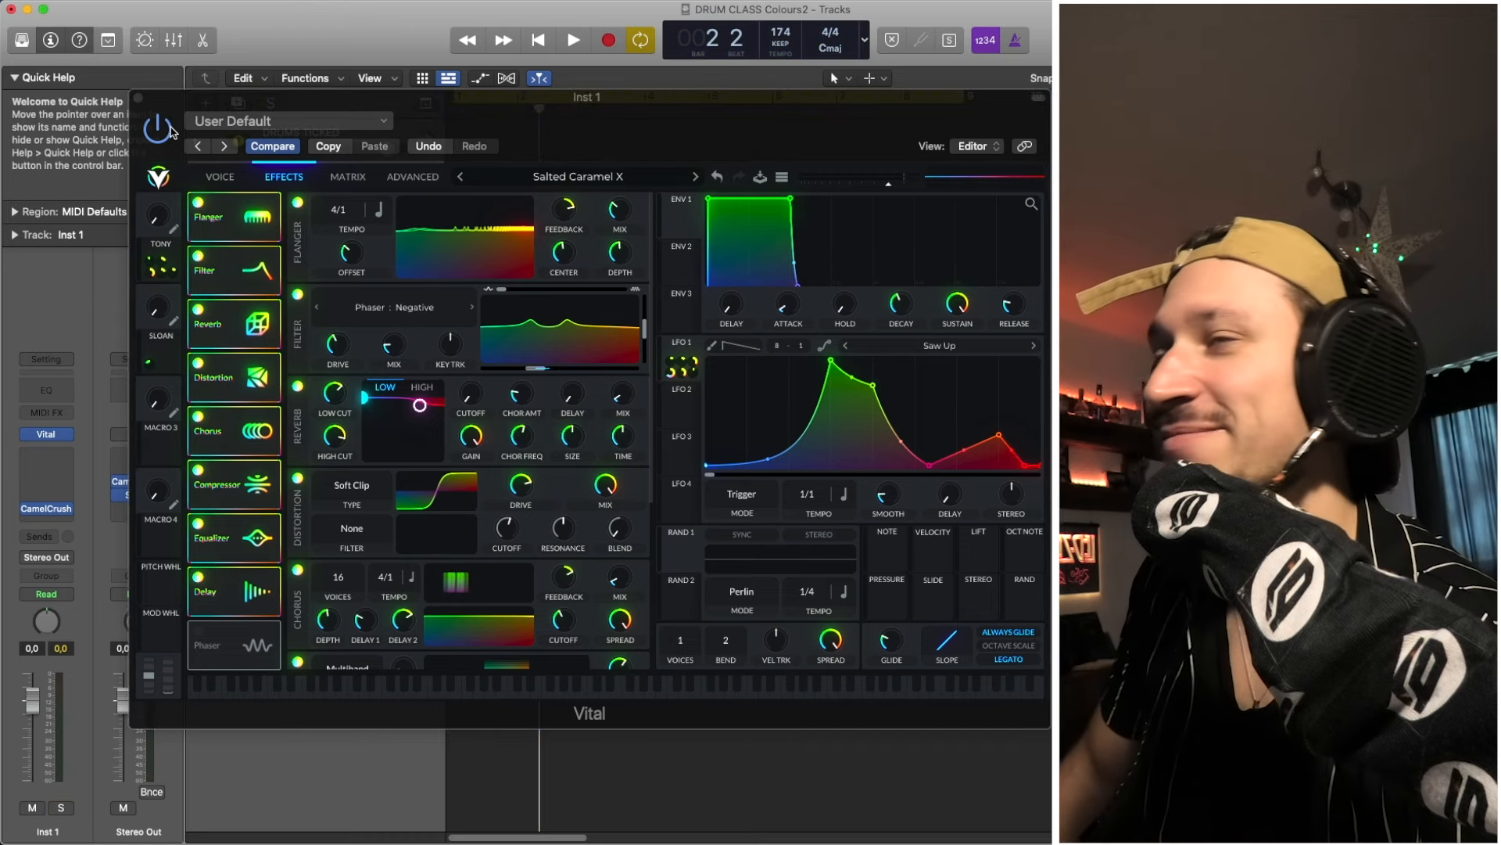
{"action": "key", "text": "space"}
{"action": "left_click", "coordinate": [139, 99]}
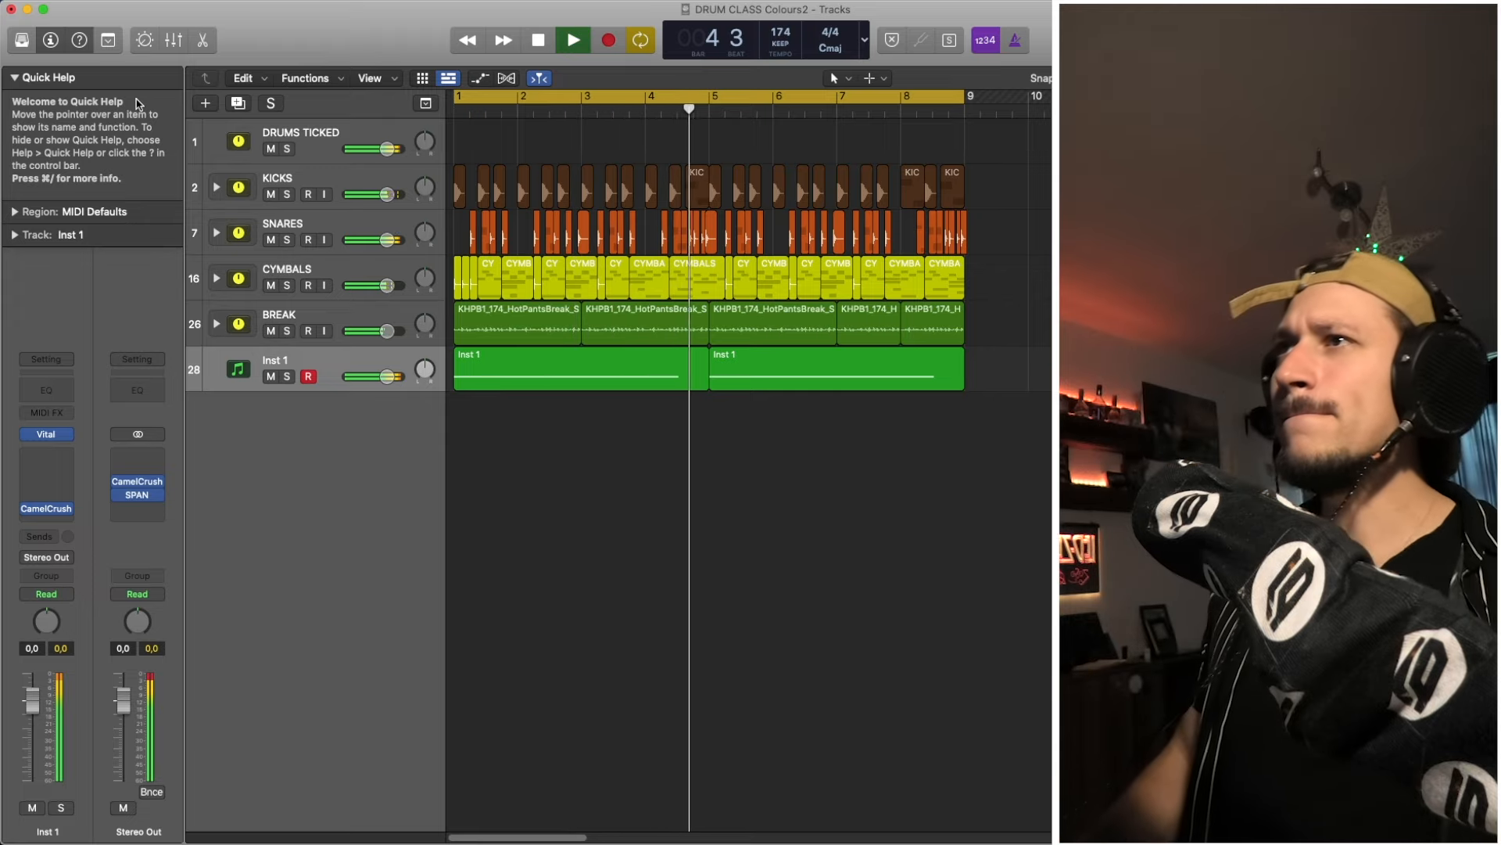
{"action": "key", "text": "space"}
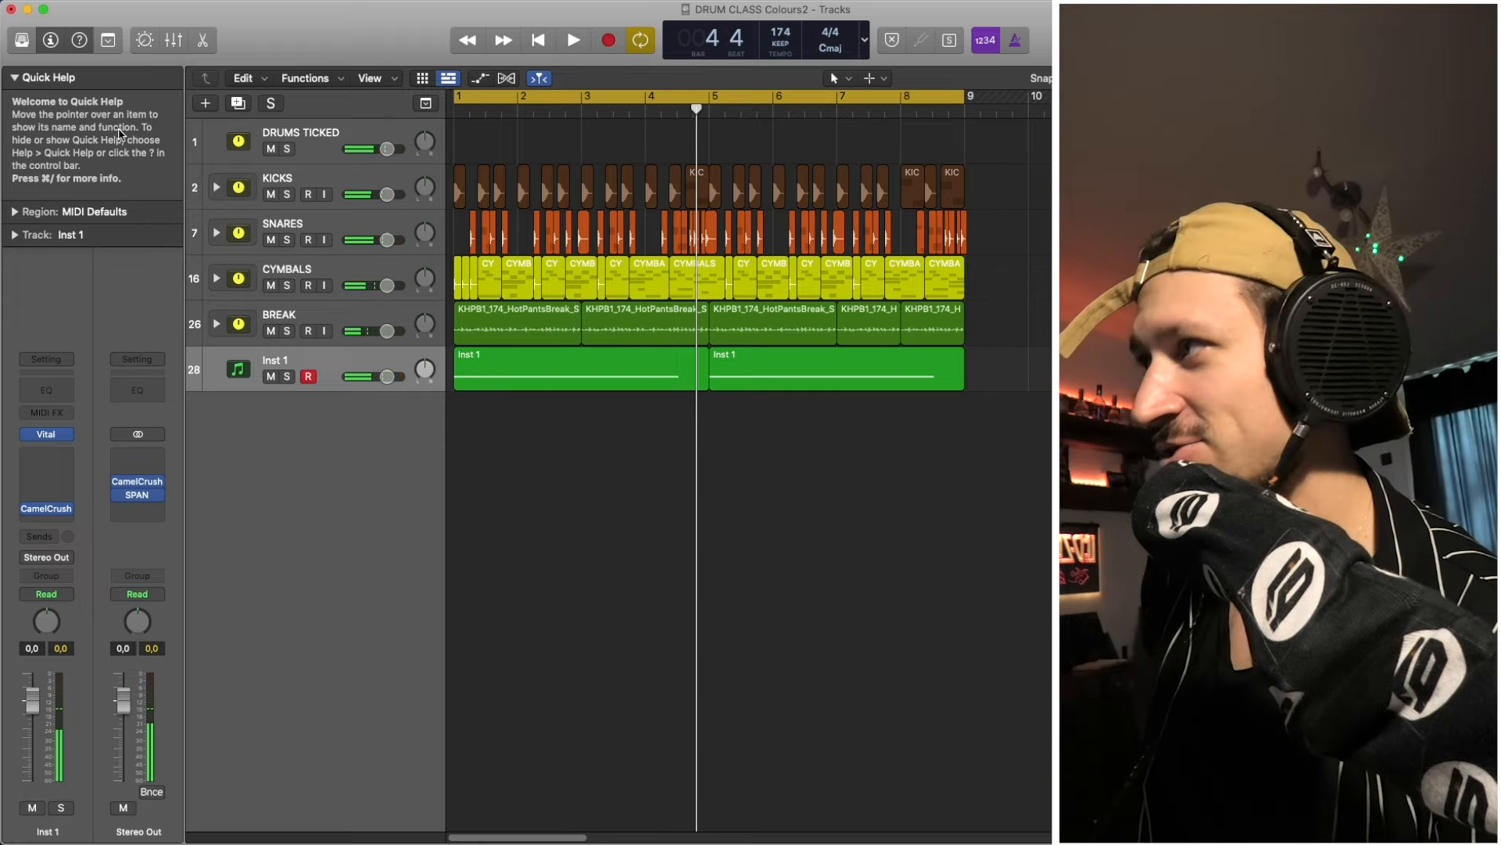
{"action": "left_click", "coordinate": [46, 433]}
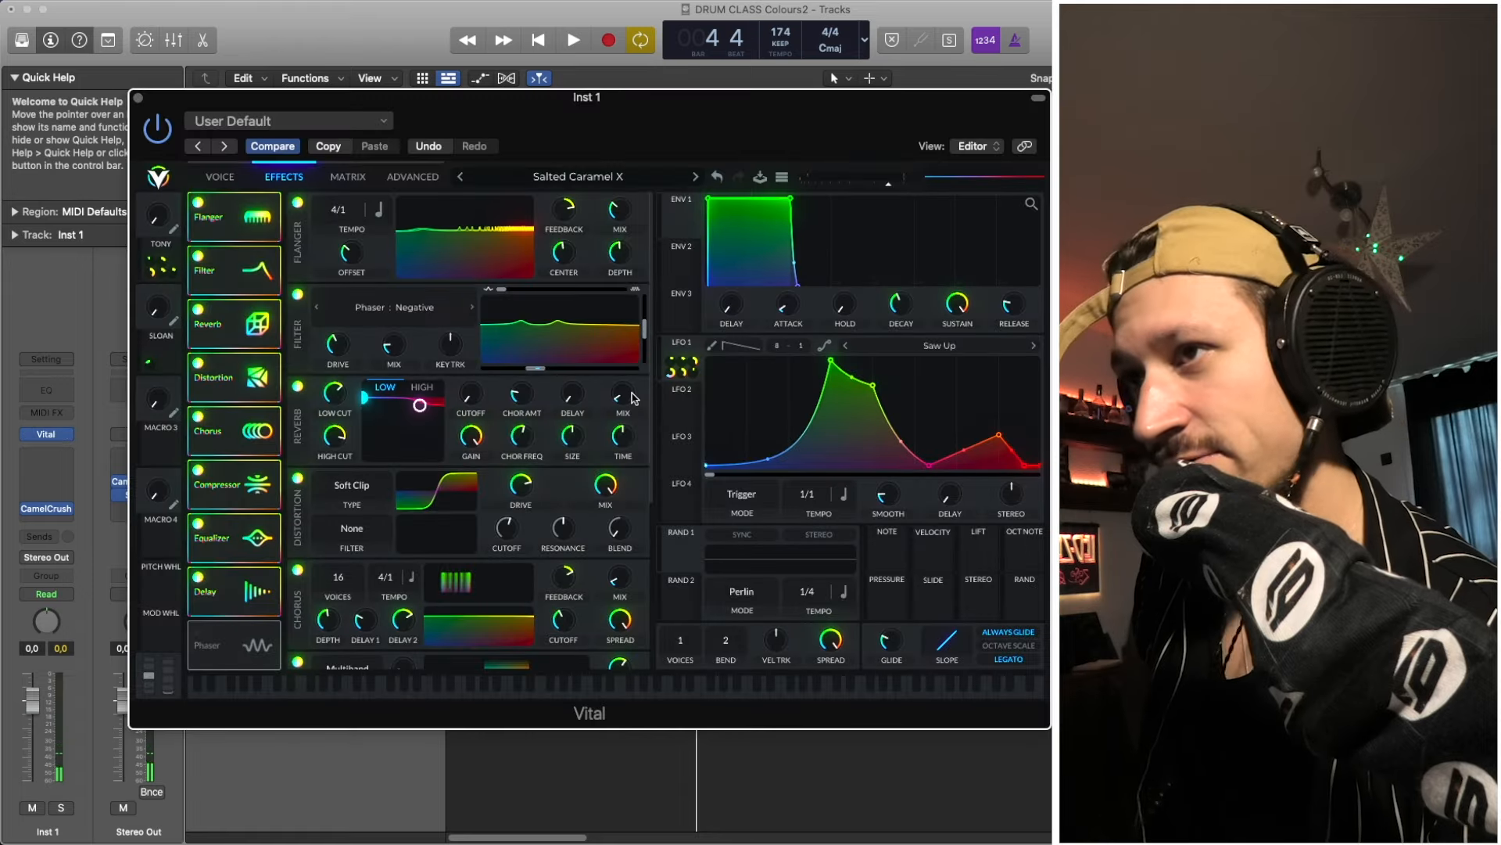
{"action": "left_click", "coordinate": [139, 98]}
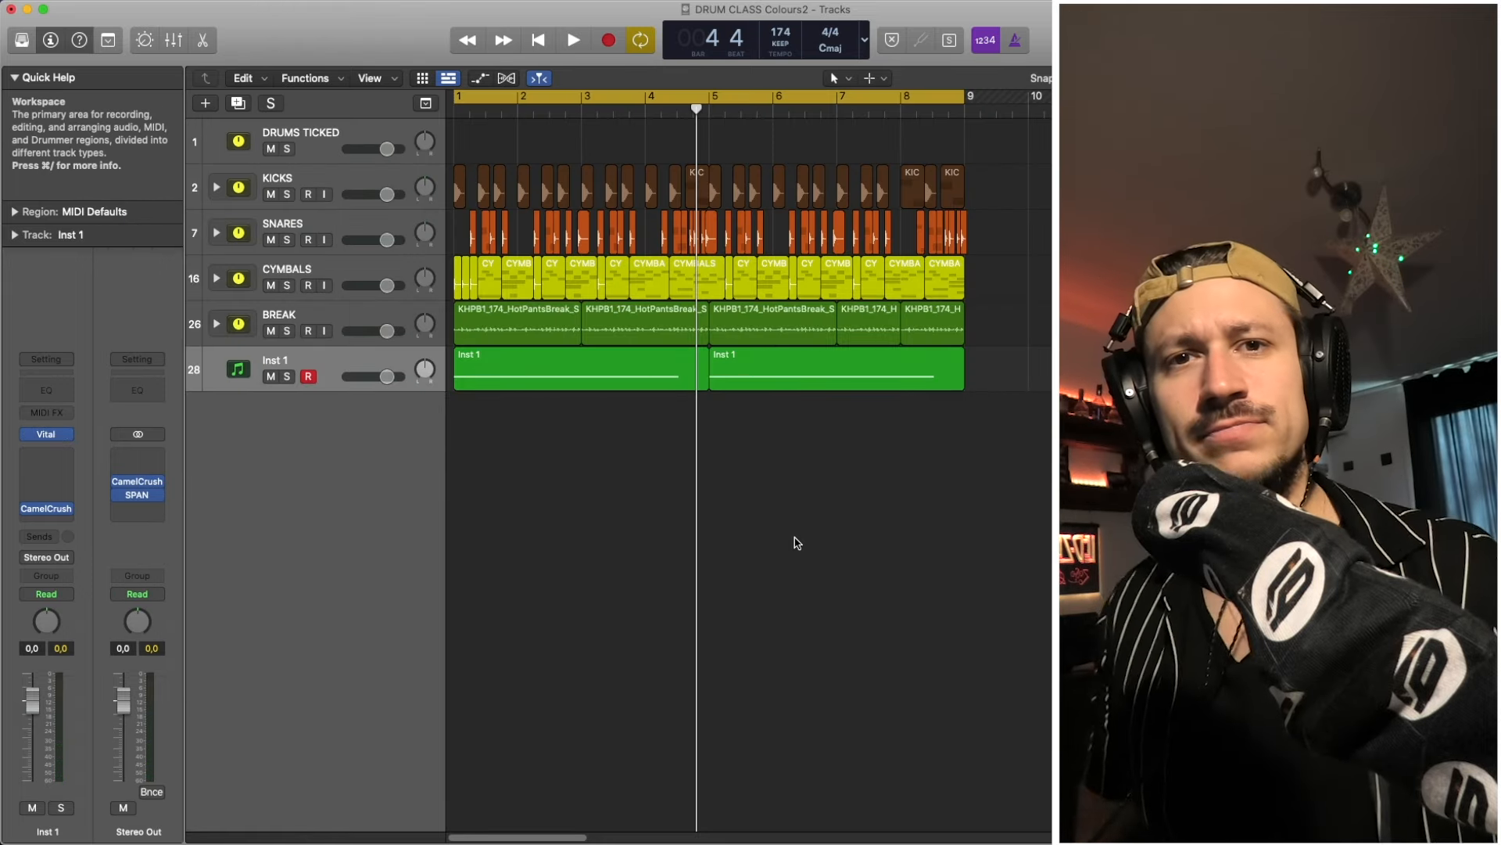